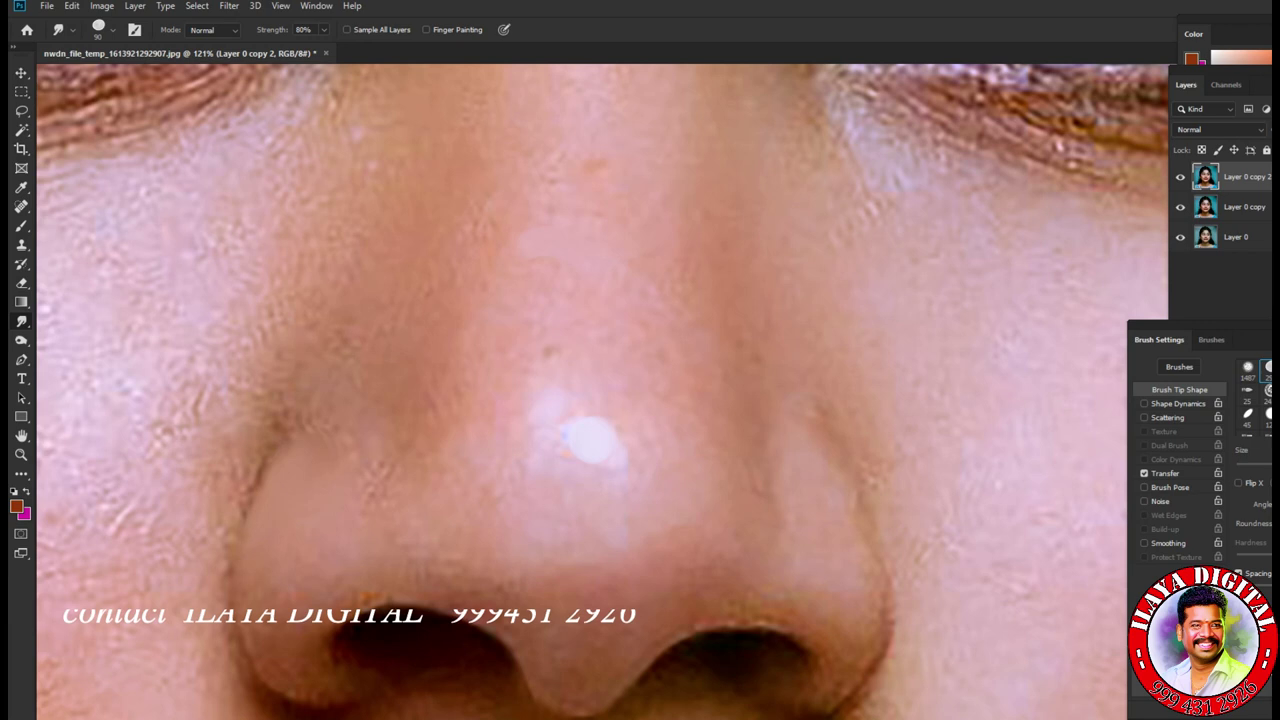
key(bracketright)
key(bracketright)
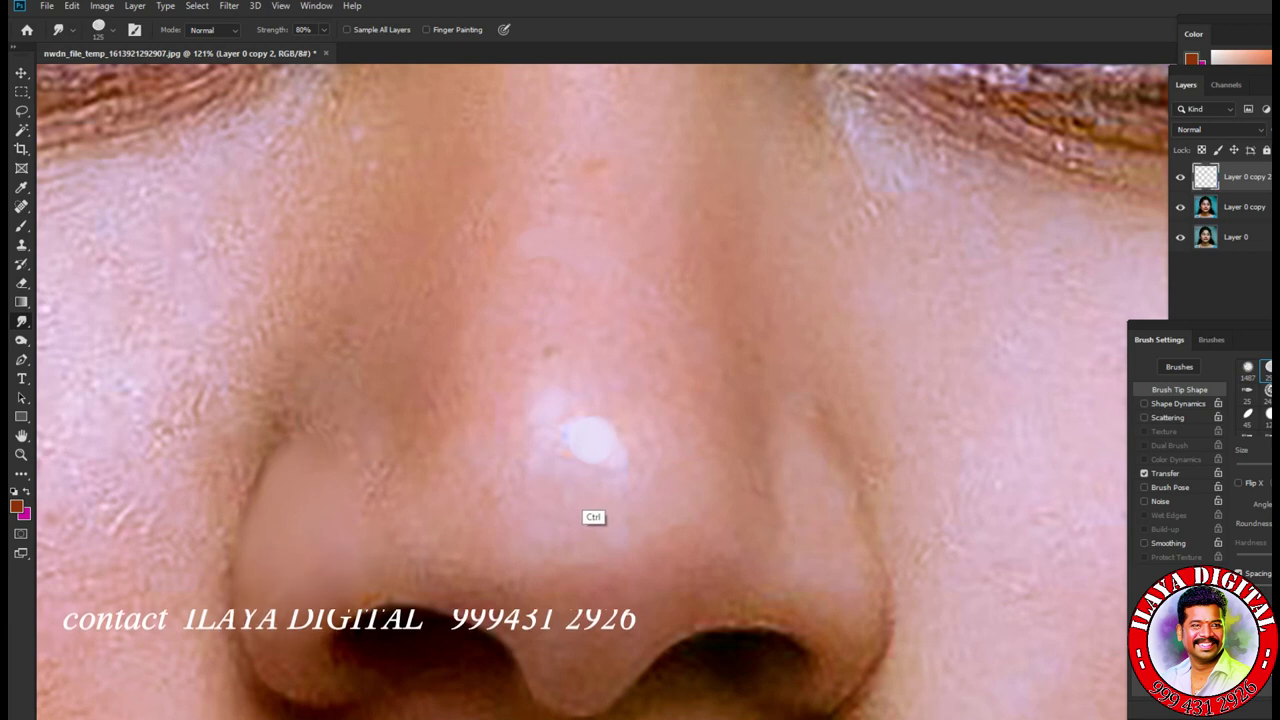
scroll(590, 540, down, 4)
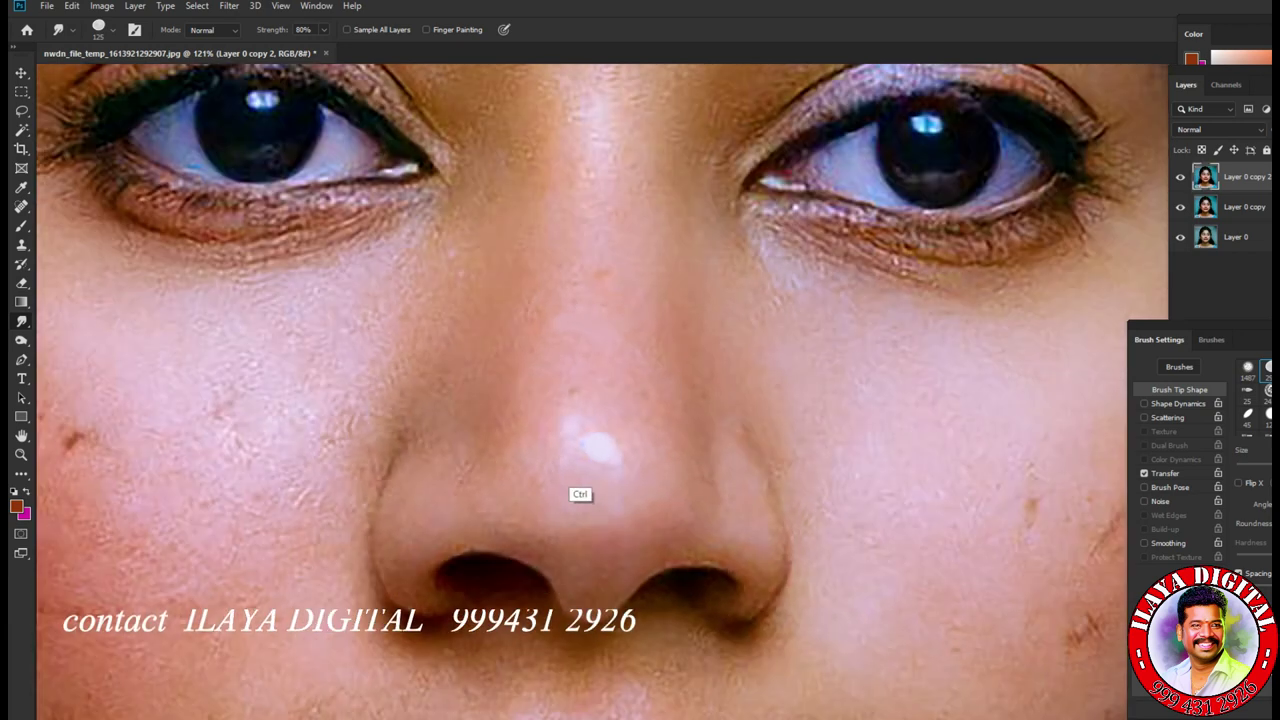
scroll(597, 507, up, 2)
scroll(597, 507, up, 2)
scroll(617, 517, down, 4)
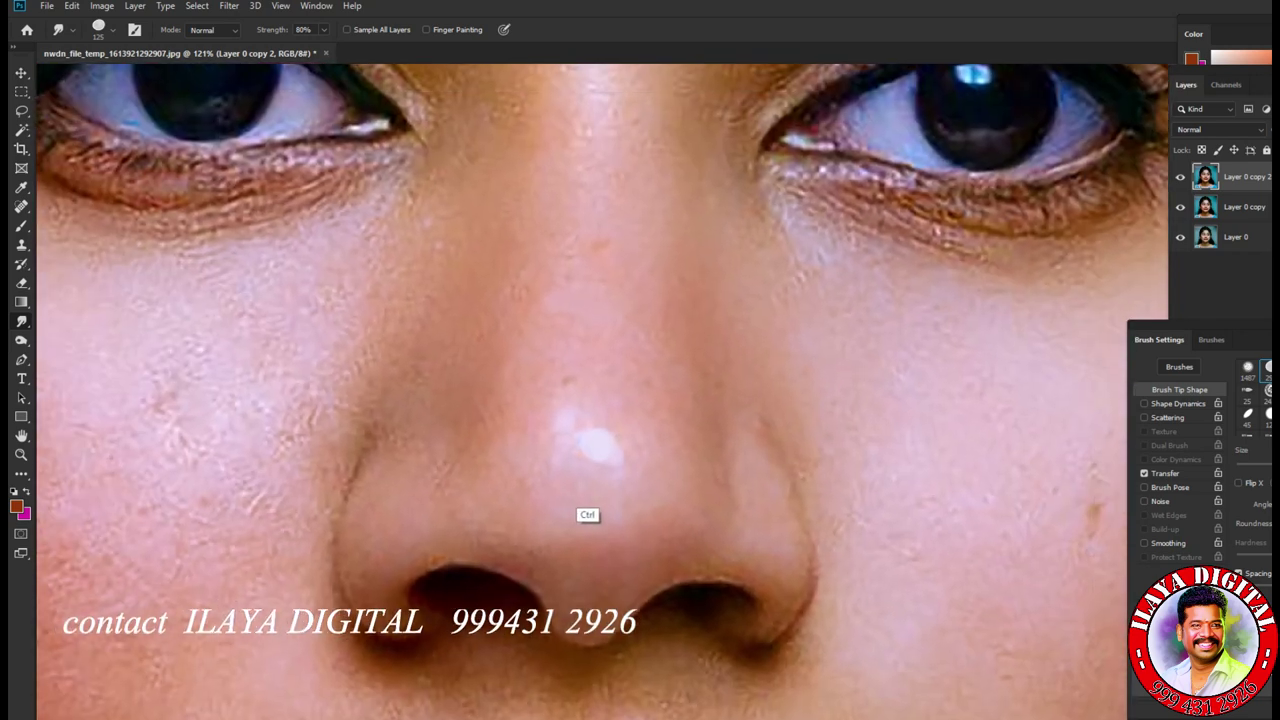
scroll(589, 520, up, 2)
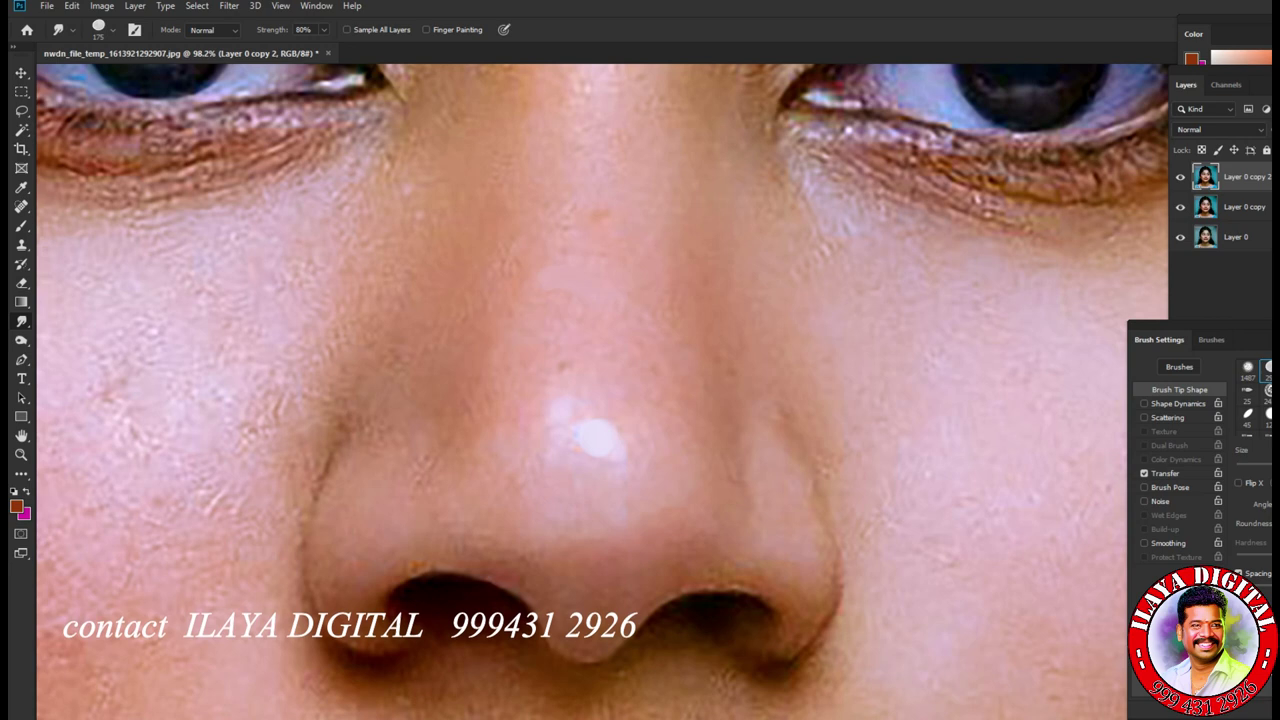
scroll(629, 411, up, 2)
scroll(600, 390, down, 2)
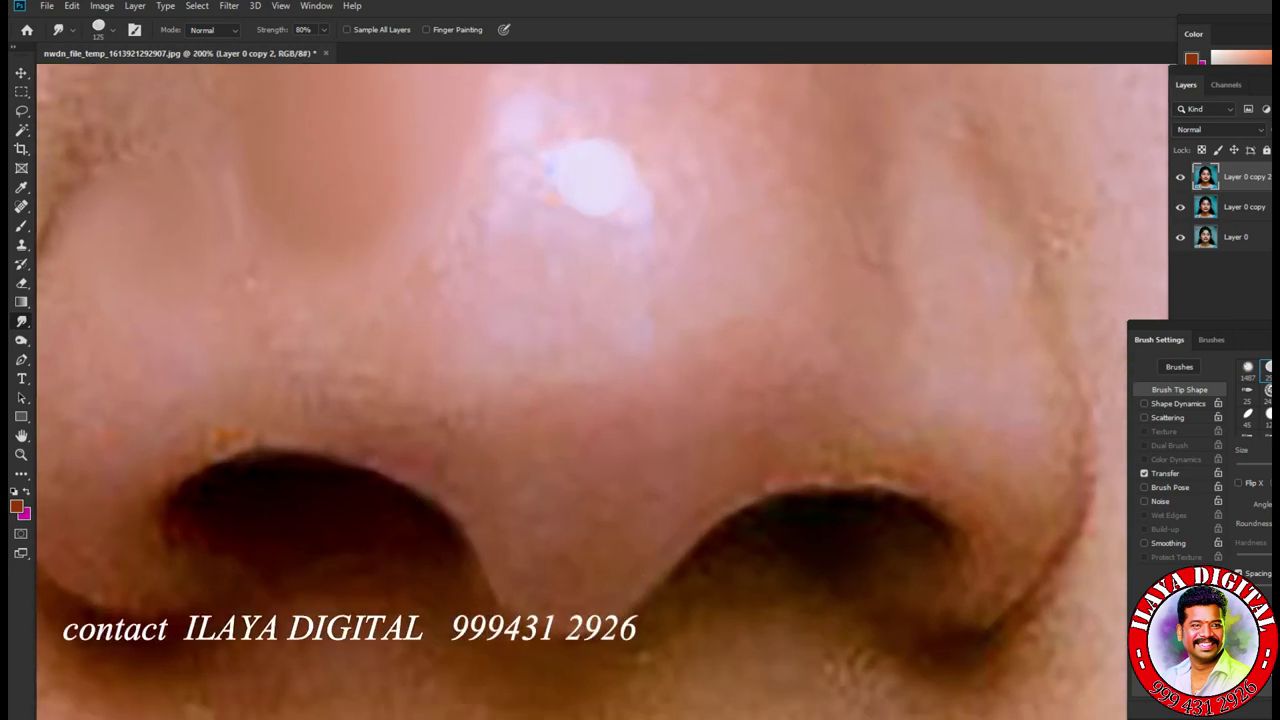
Step: Smudge the skin around the left-hand nostril wing on Layer 0 copy 2 with a small brush
scroll(600, 390, up, 3)
key(bracketleft)
key(bracketleft)
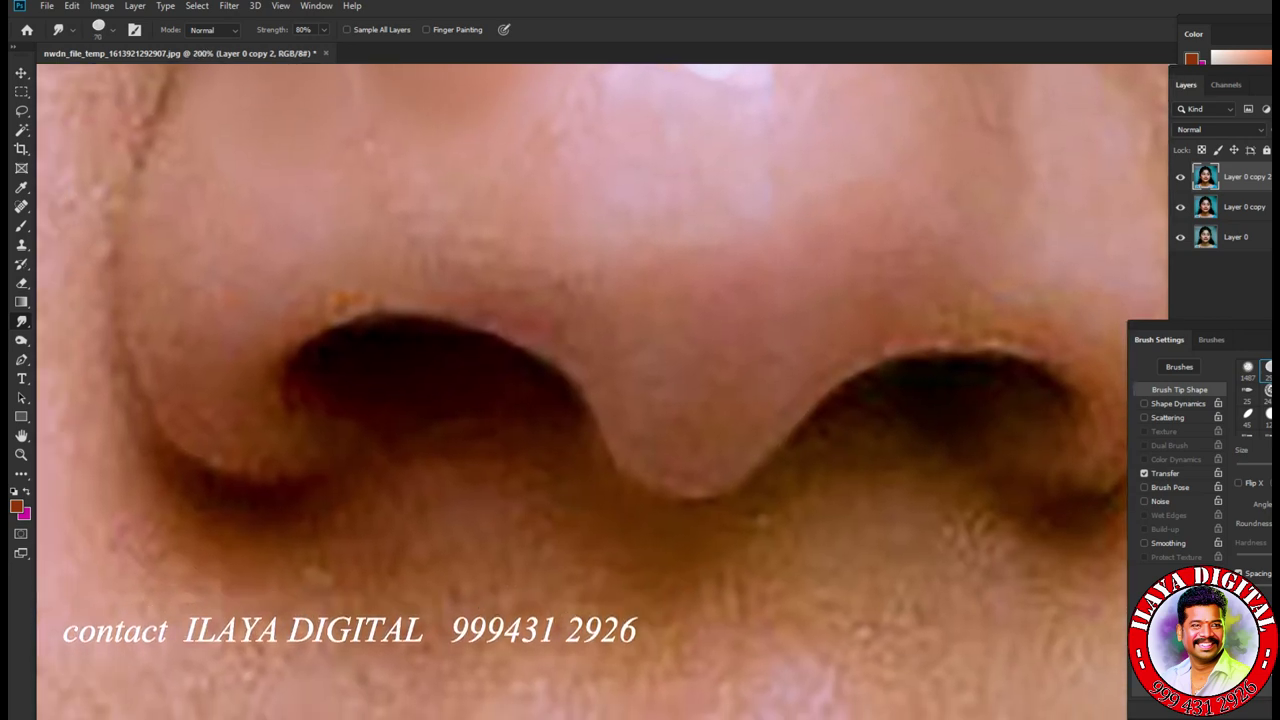
key(bracketleft)
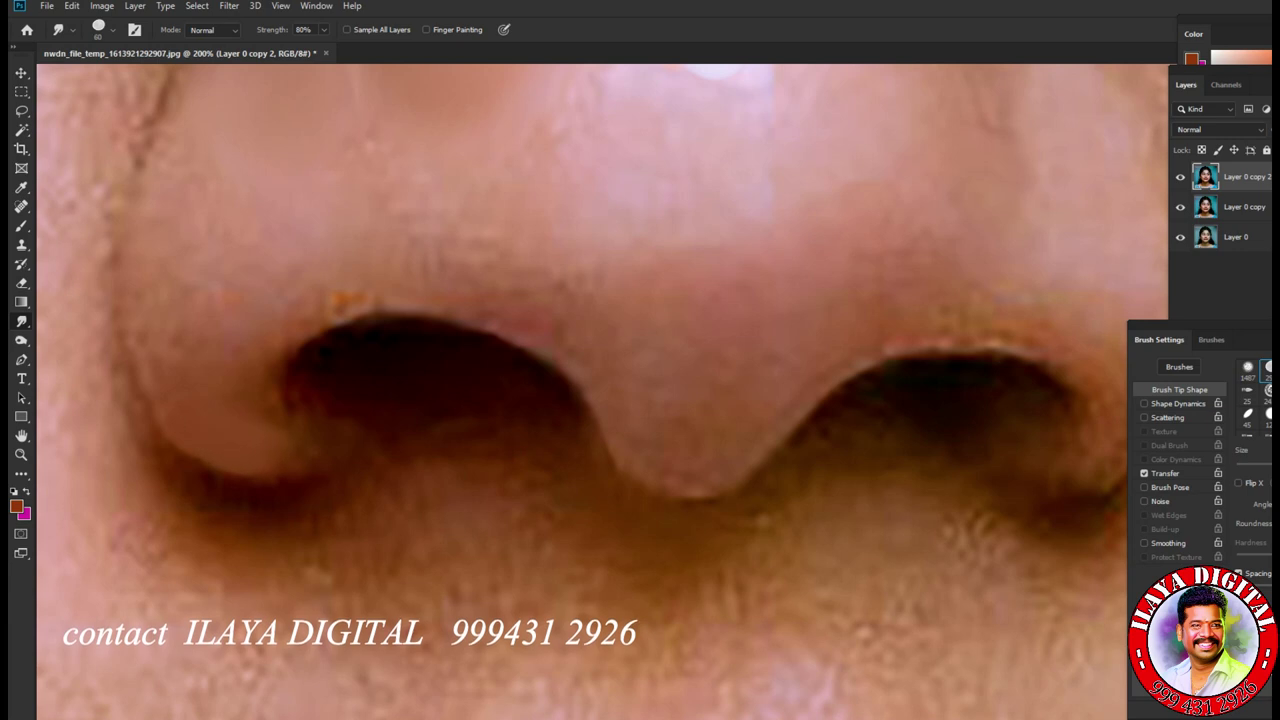
key(bracketleft)
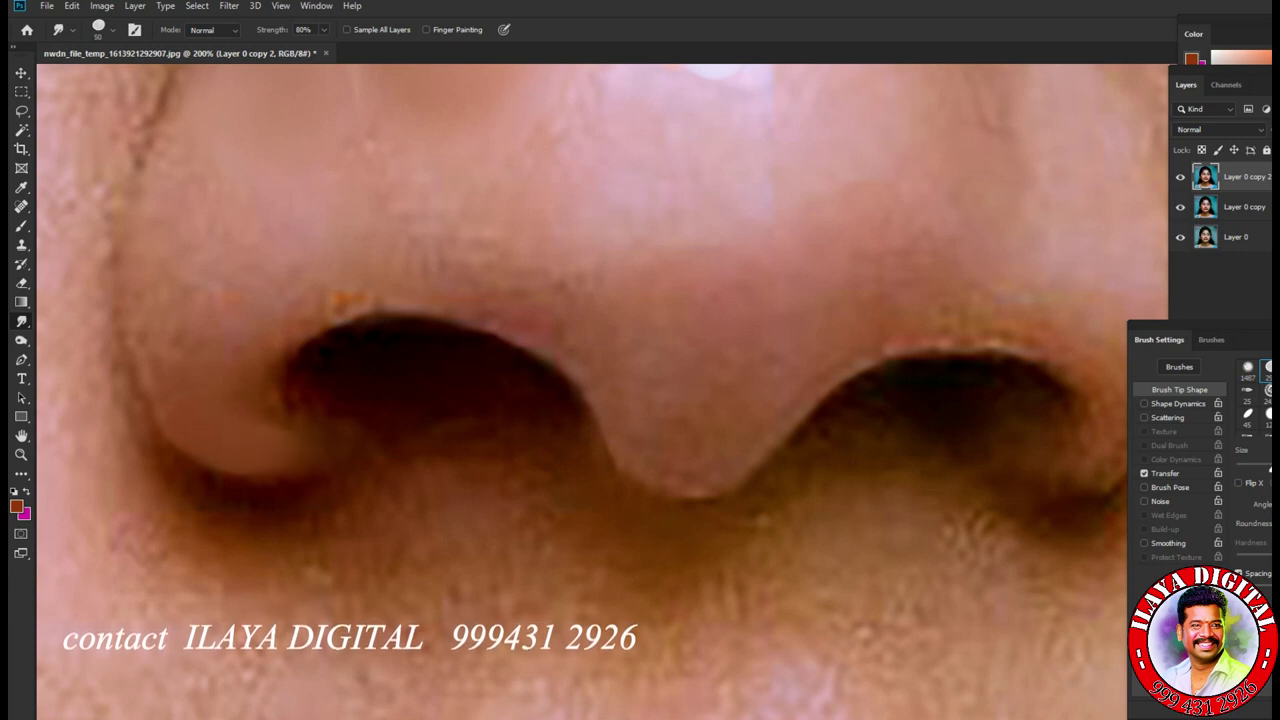
key(bracketright)
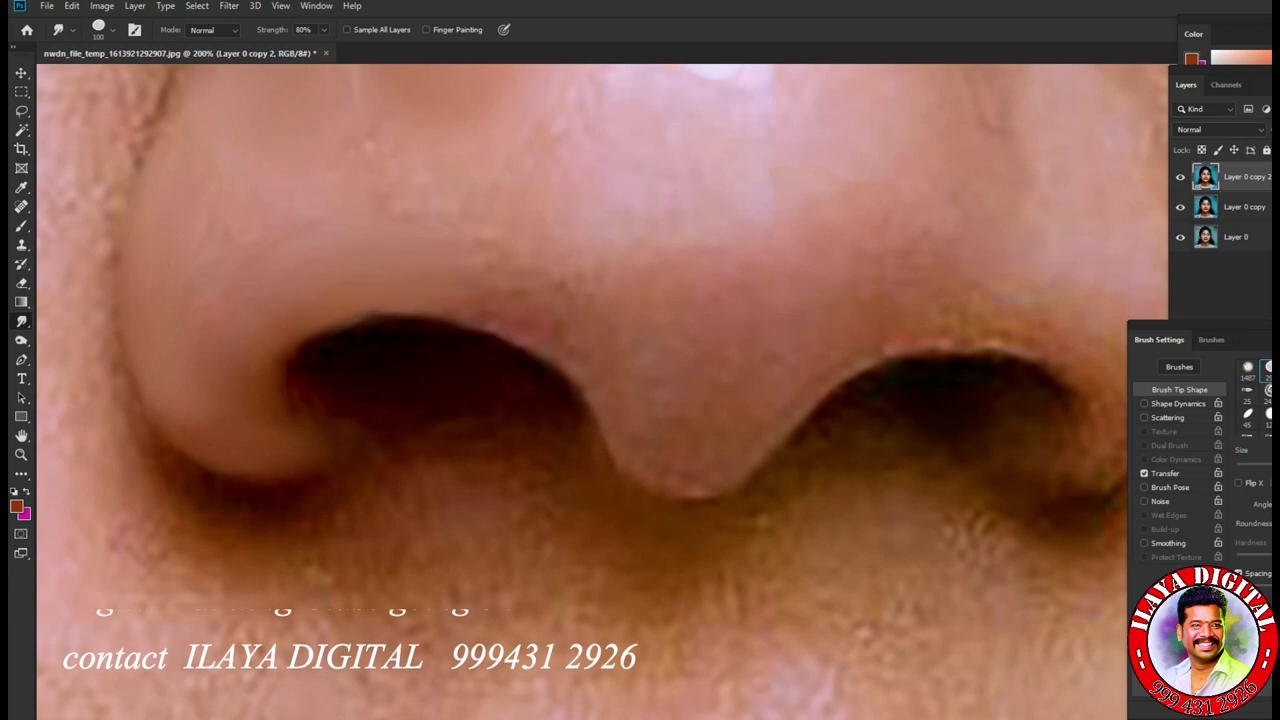
Step: Set up the Smudge tool with the Smudge Brush preset and enable Transfer for painting on Layer 0 copy
key(e)
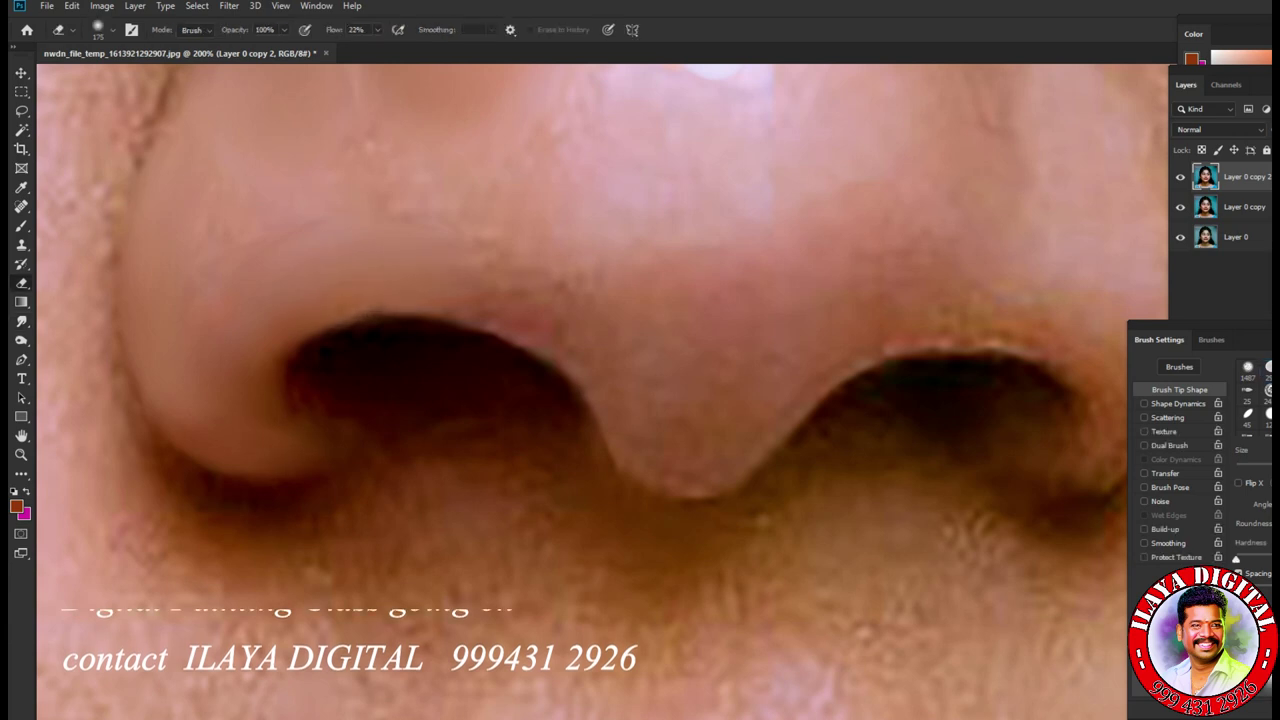
key(r)
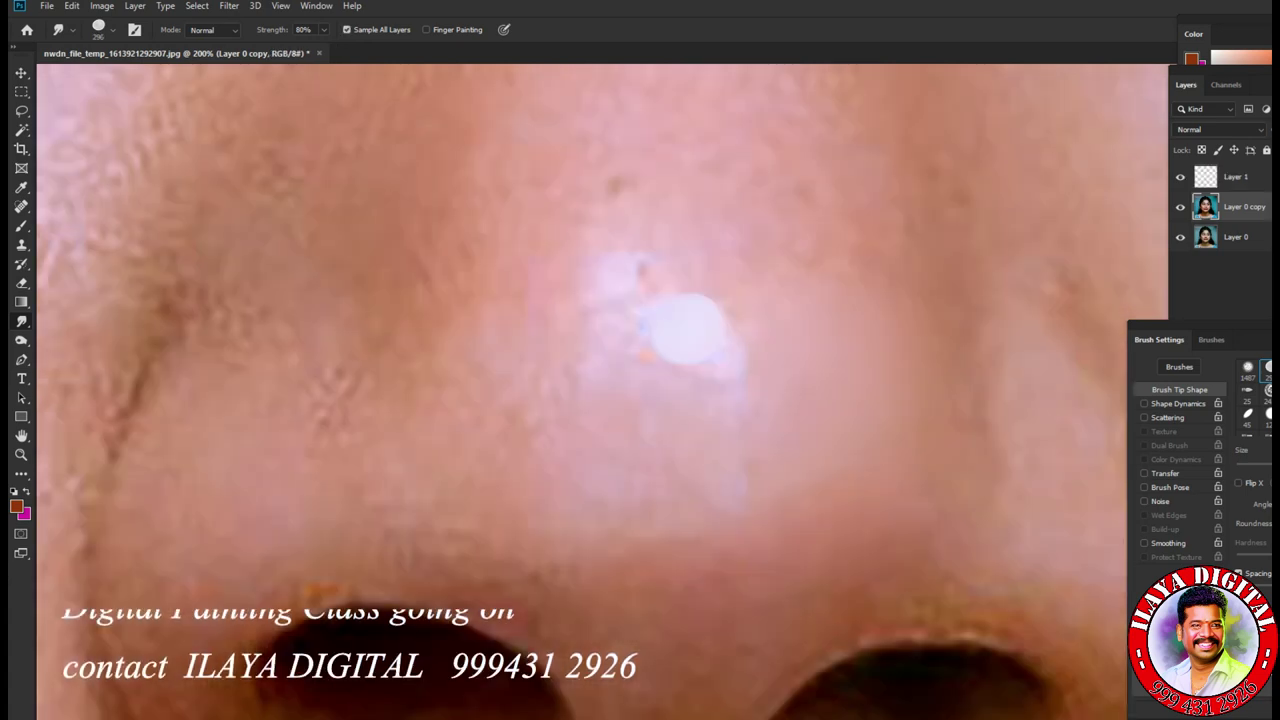
right_click(624, 312)
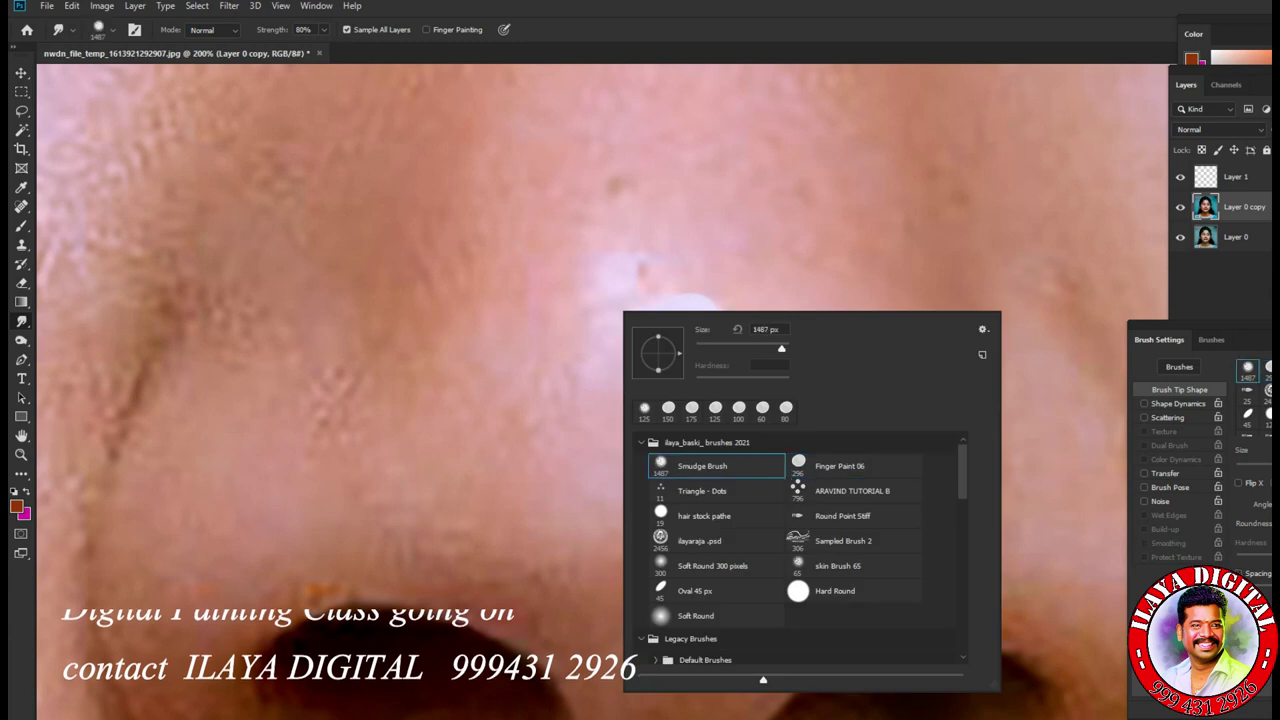
key(Return)
click(1144, 473)
Step: Smudge the skin along the nose bridge and tip on Layer 0 copy, softening the edge of the tip highlight
scroll(582, 392, down, 2)
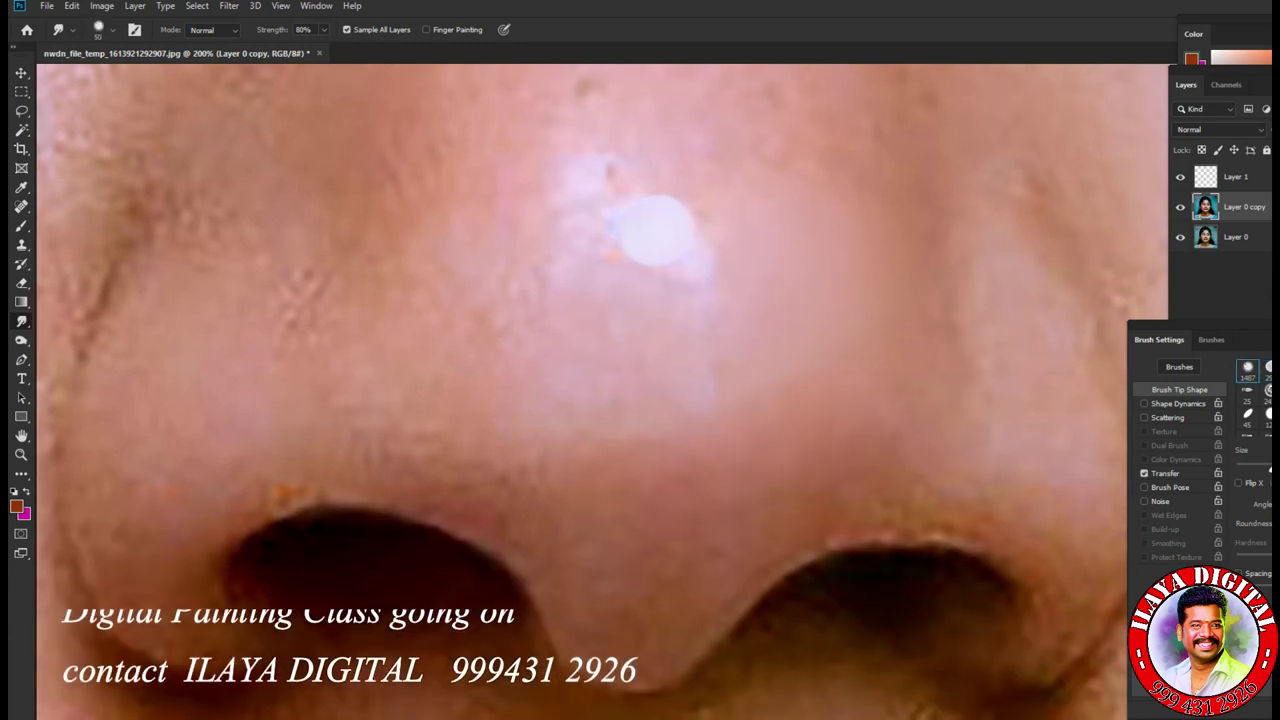
scroll(694, 514, down, 5)
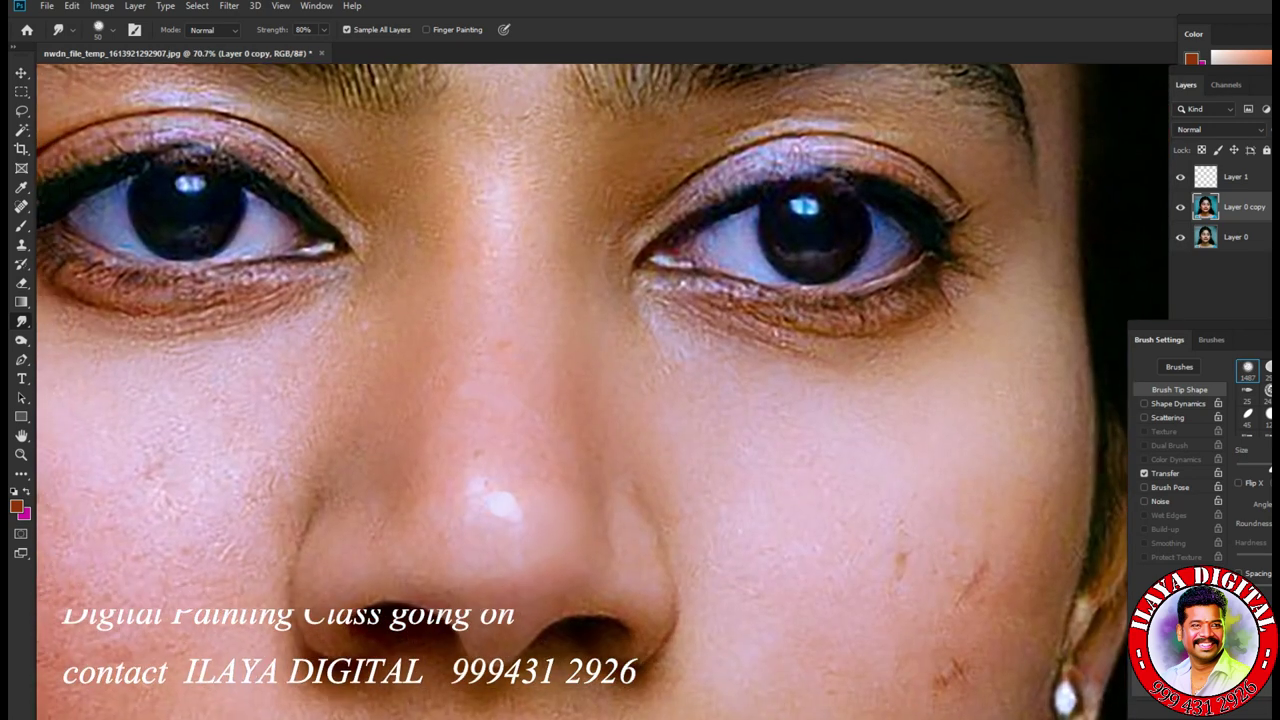
key(bracketright)
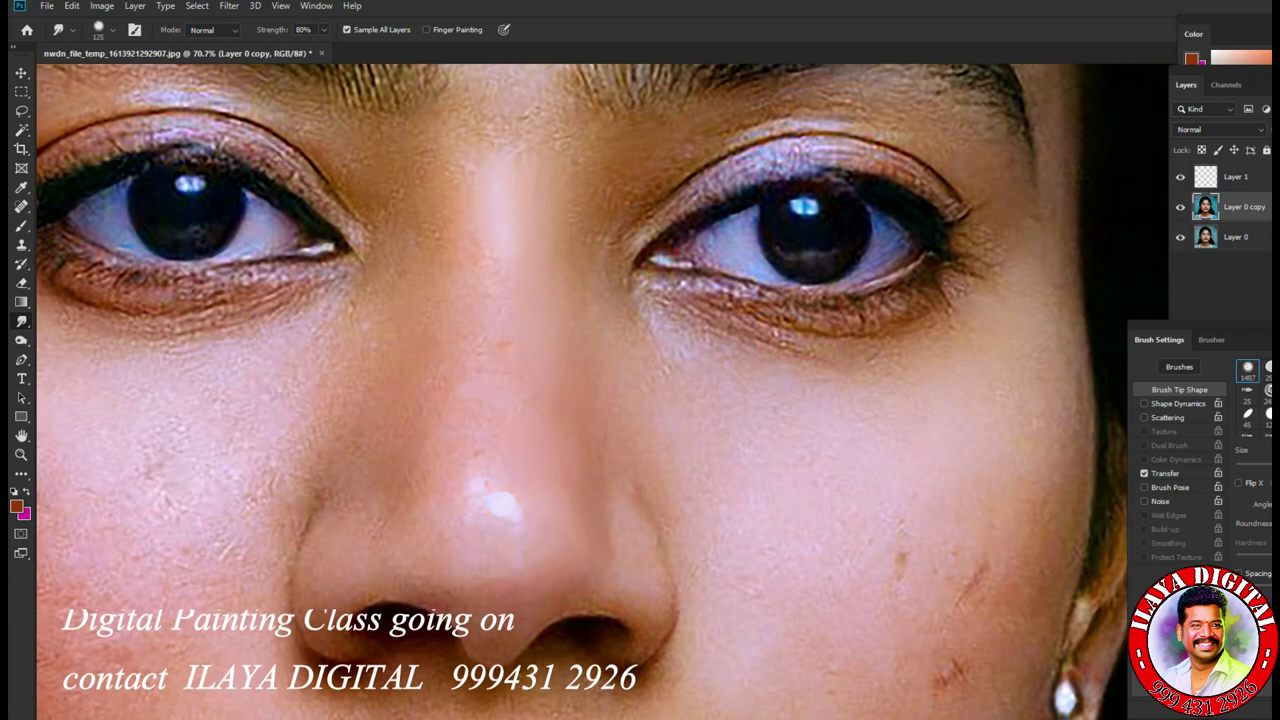
key(bracketright)
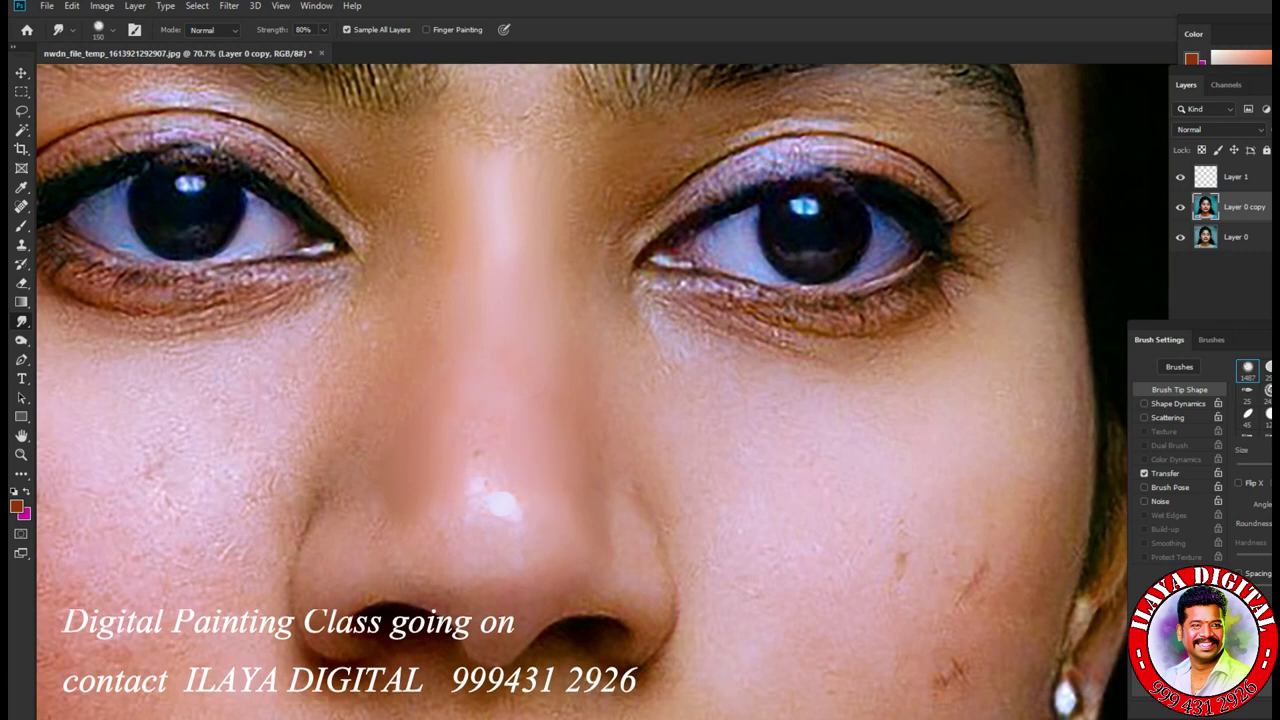
key(bracketright)
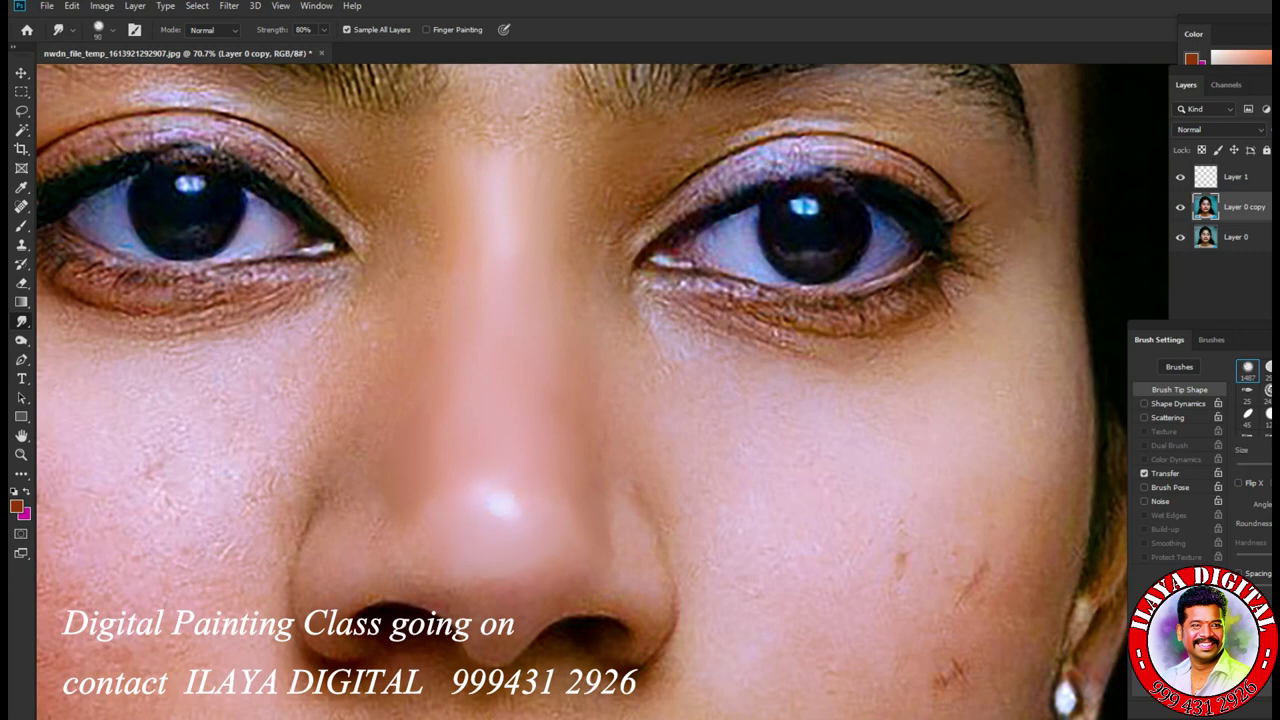
key(bracketright)
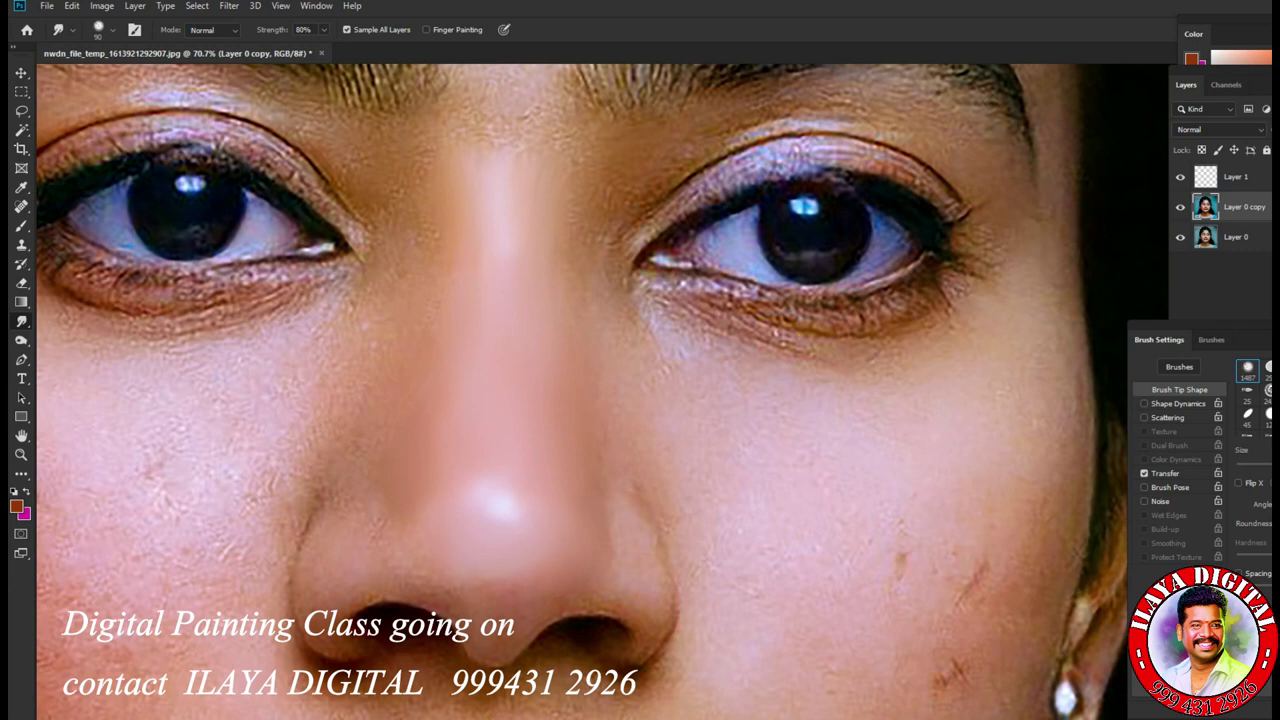
Step: Smudge both nostril wings, the nostril rims and the lower outer edge of the nose to a smooth finish
key(ctrl+plus)
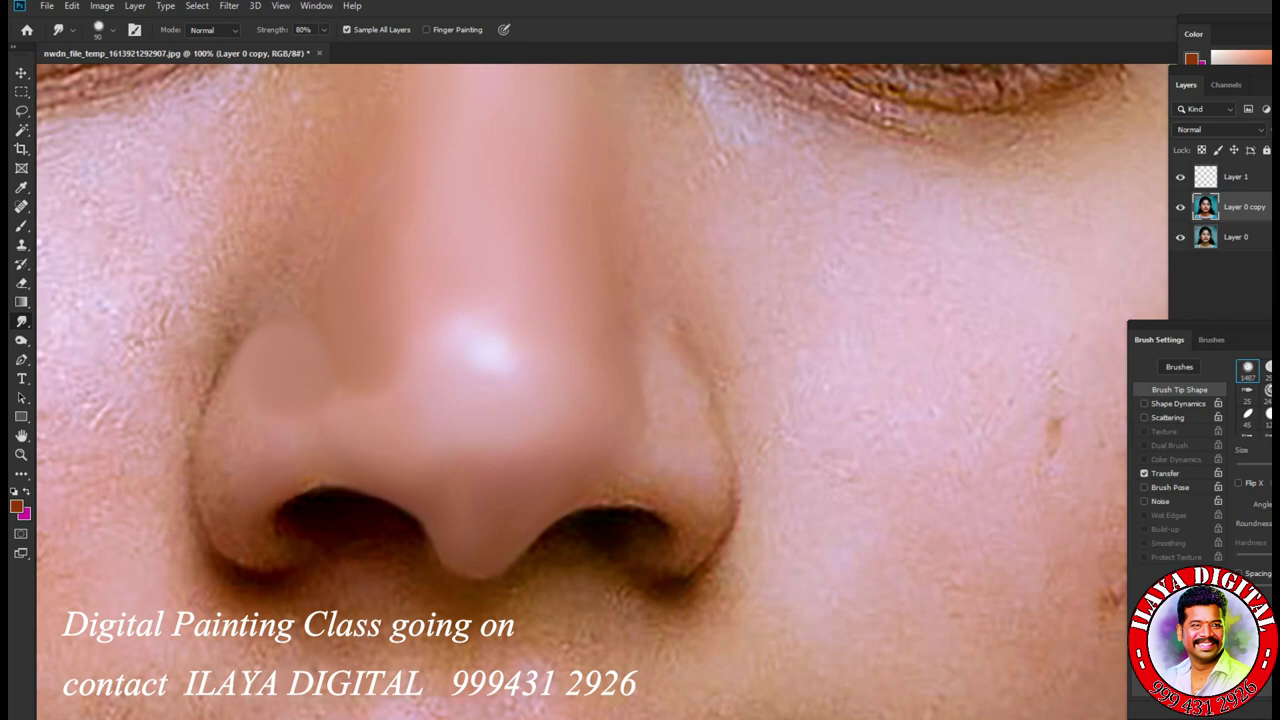
drag(275, 505, 215, 522)
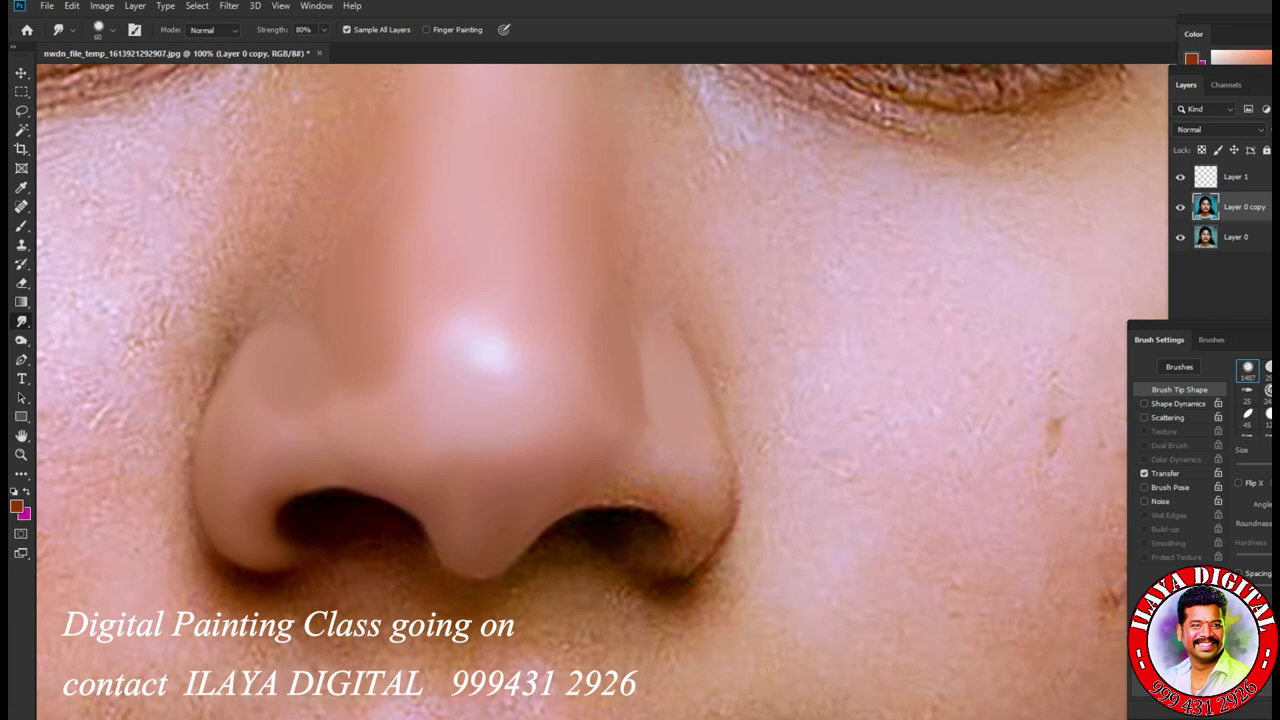
drag(712, 505, 717, 498)
drag(614, 507, 638, 476)
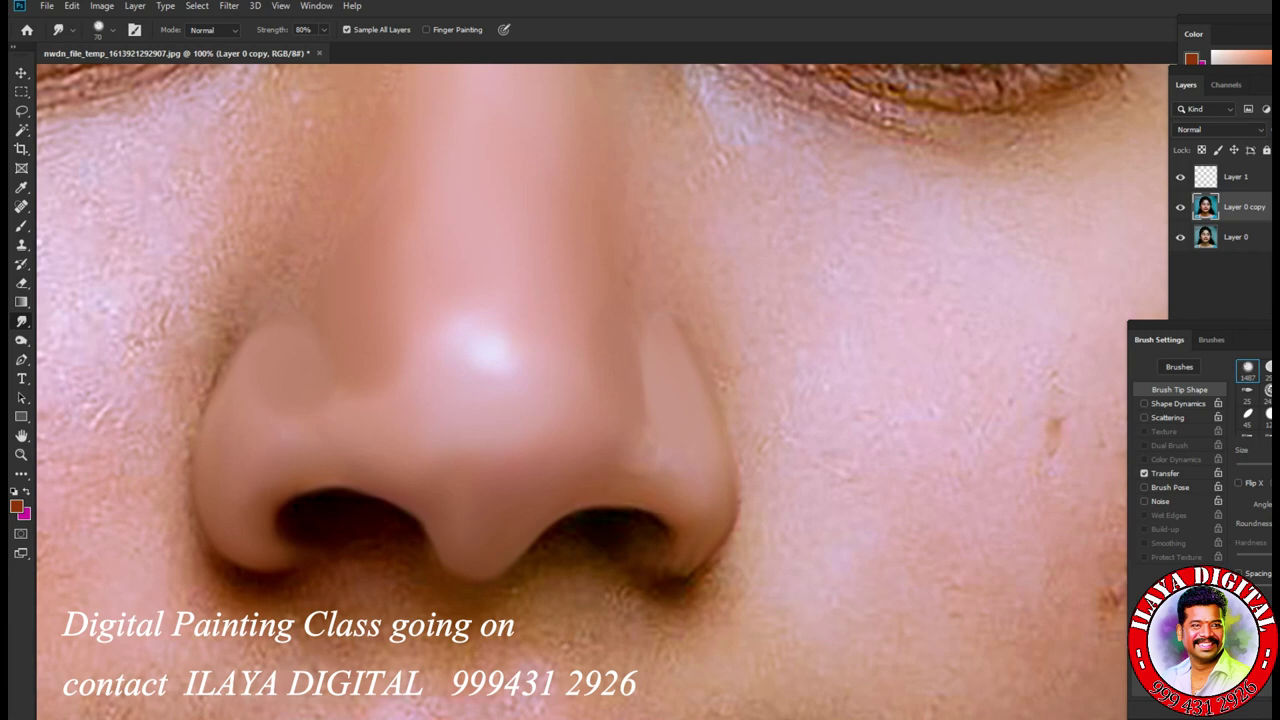
drag(680, 552, 695, 570)
drag(690, 550, 704, 566)
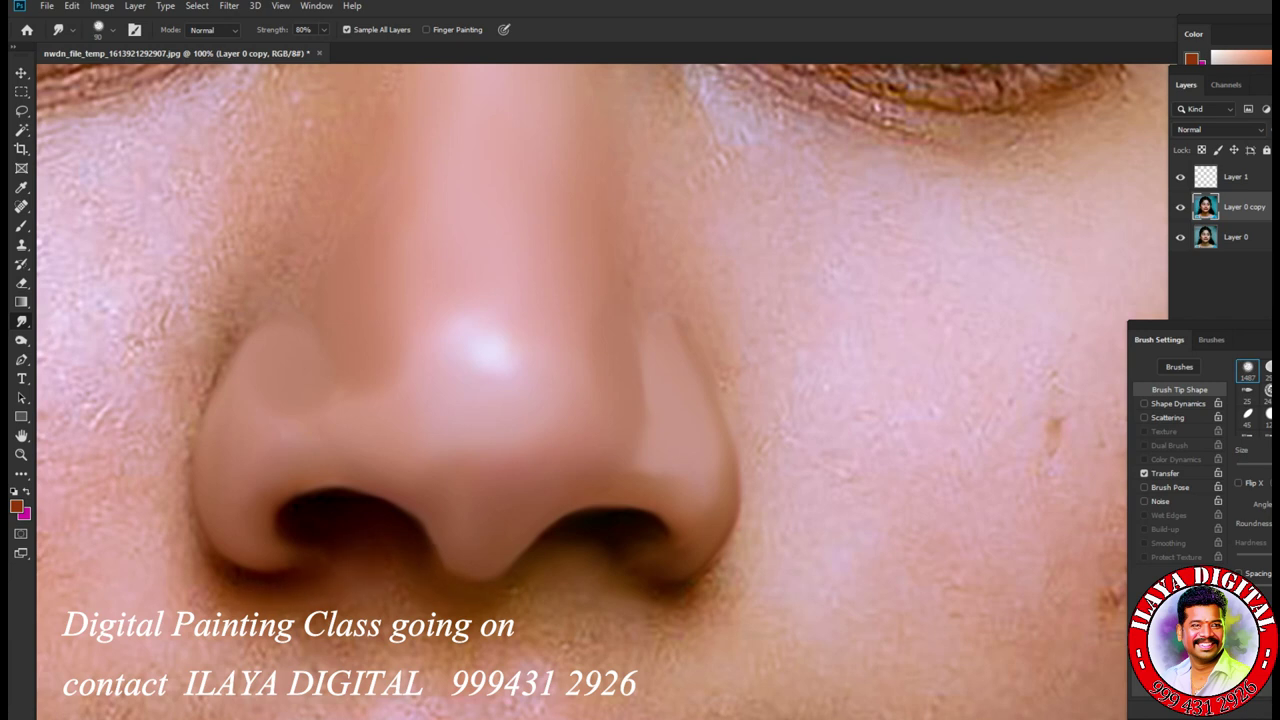
drag(740, 530, 700, 584)
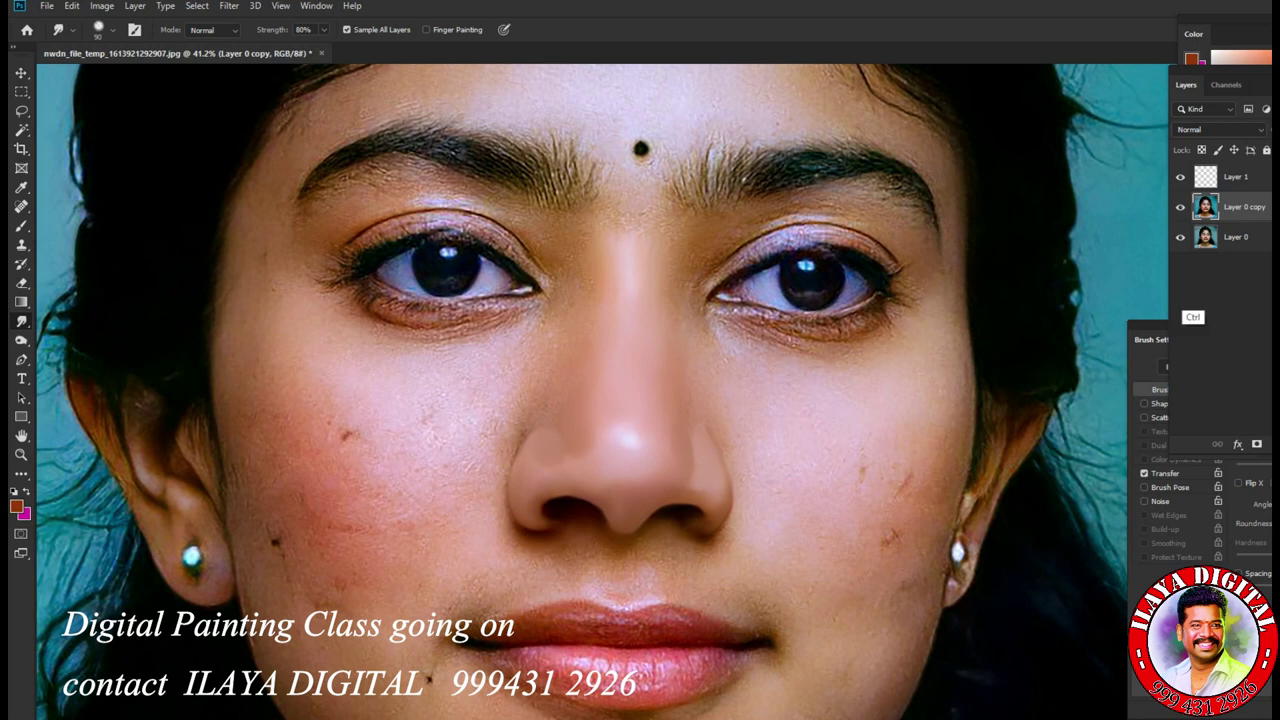
Step: On Layer 1, smudge the skin under the right-hand eye and along the outer cheek edge at 85% strength, enlarging the brush to 200 px
key(ctrl+plus)
key(ctrl+plus)
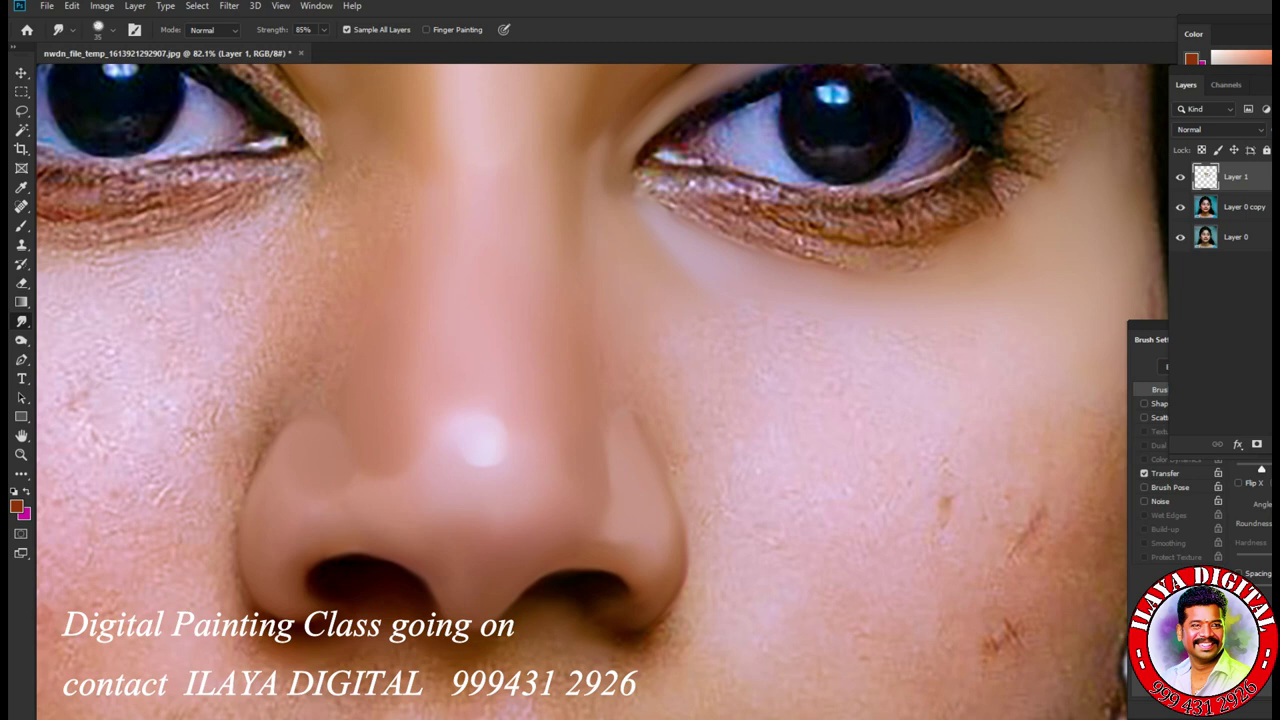
drag(600, 400, 245, 330)
key(bracketright)
key(bracketright)
key(bracketright)
key(bracketright)
key(bracketright)
key(bracketright)
key(bracketright)
key(bracketright)
key(bracketright)
key(bracketright)
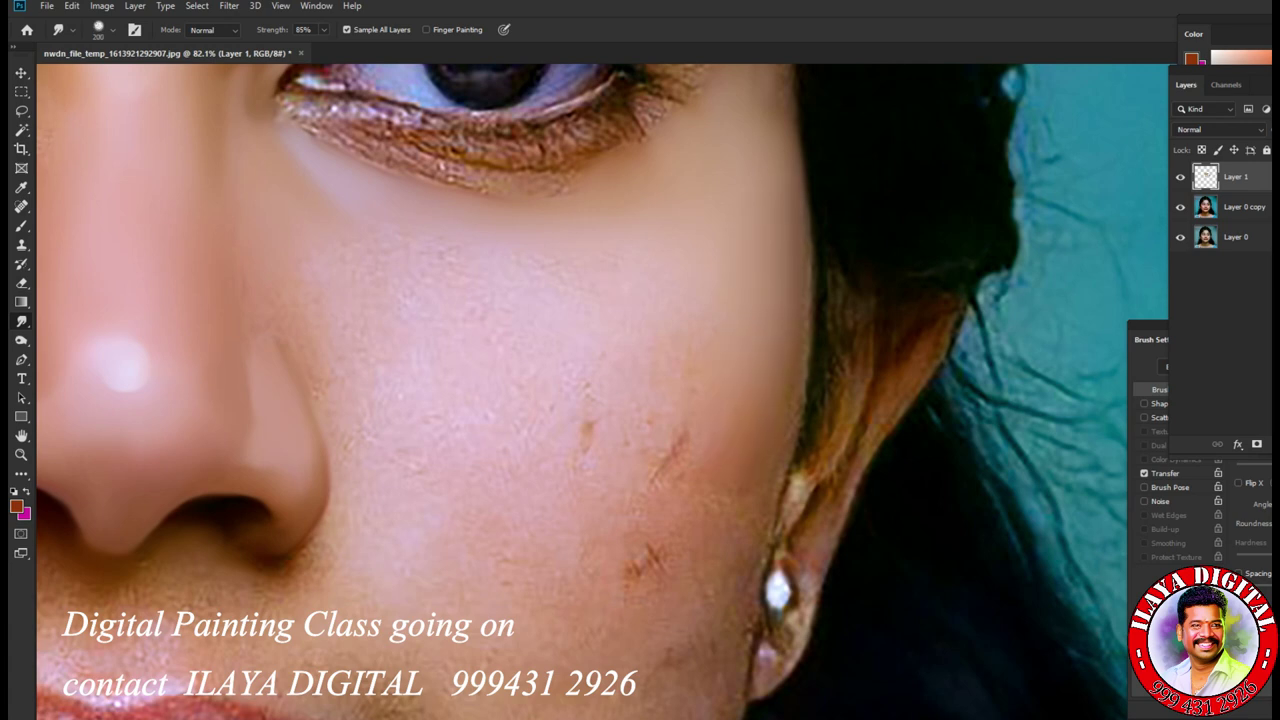
key(bracketright)
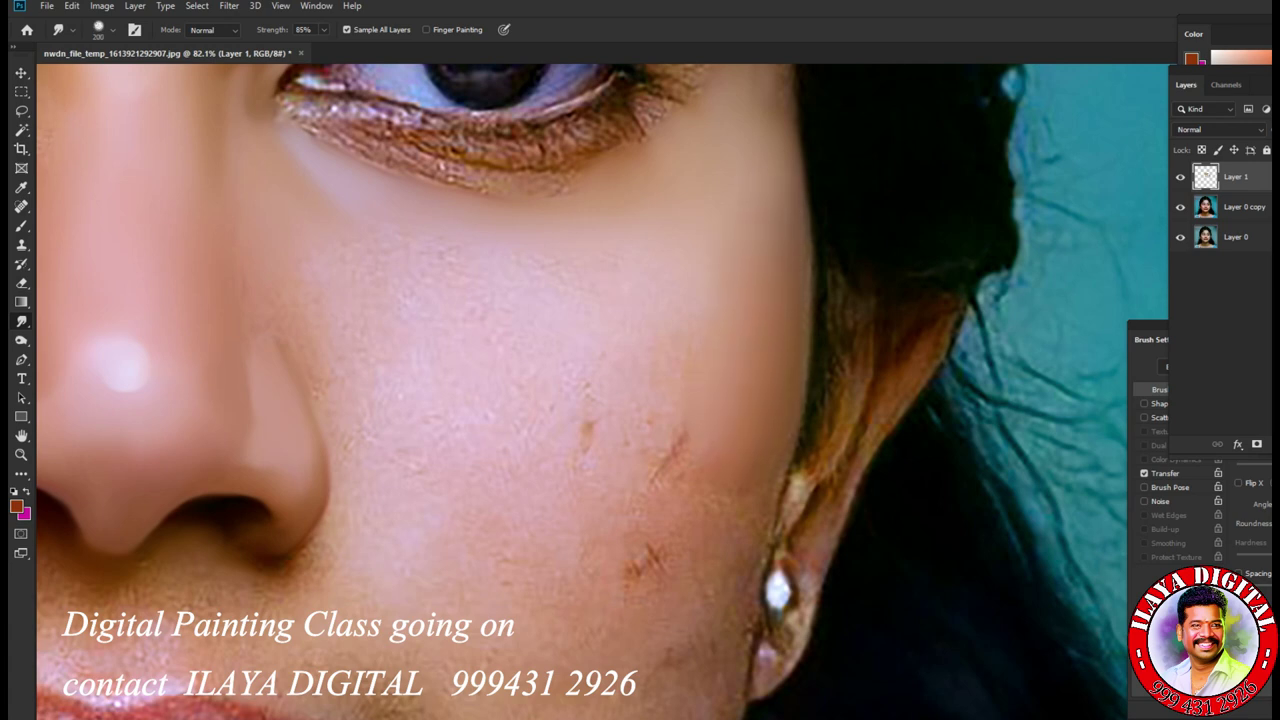
Step: Smudge away the blemishes on the right-hand lower cheek and jaw, enlarging the brush to 400 px
drag(683, 438, 658, 482)
drag(640, 560, 709, 320)
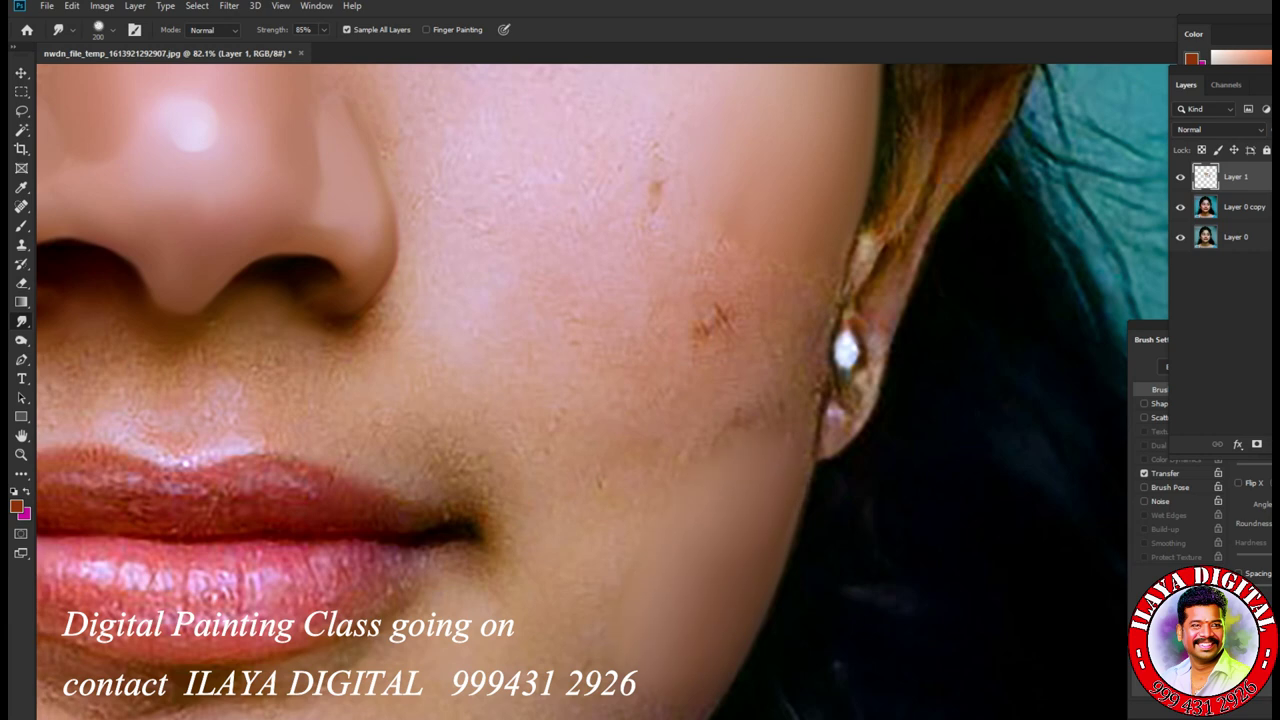
drag(640, 360, 625, 480)
key(bracketright)
drag(710, 425, 684, 455)
key(bracketright)
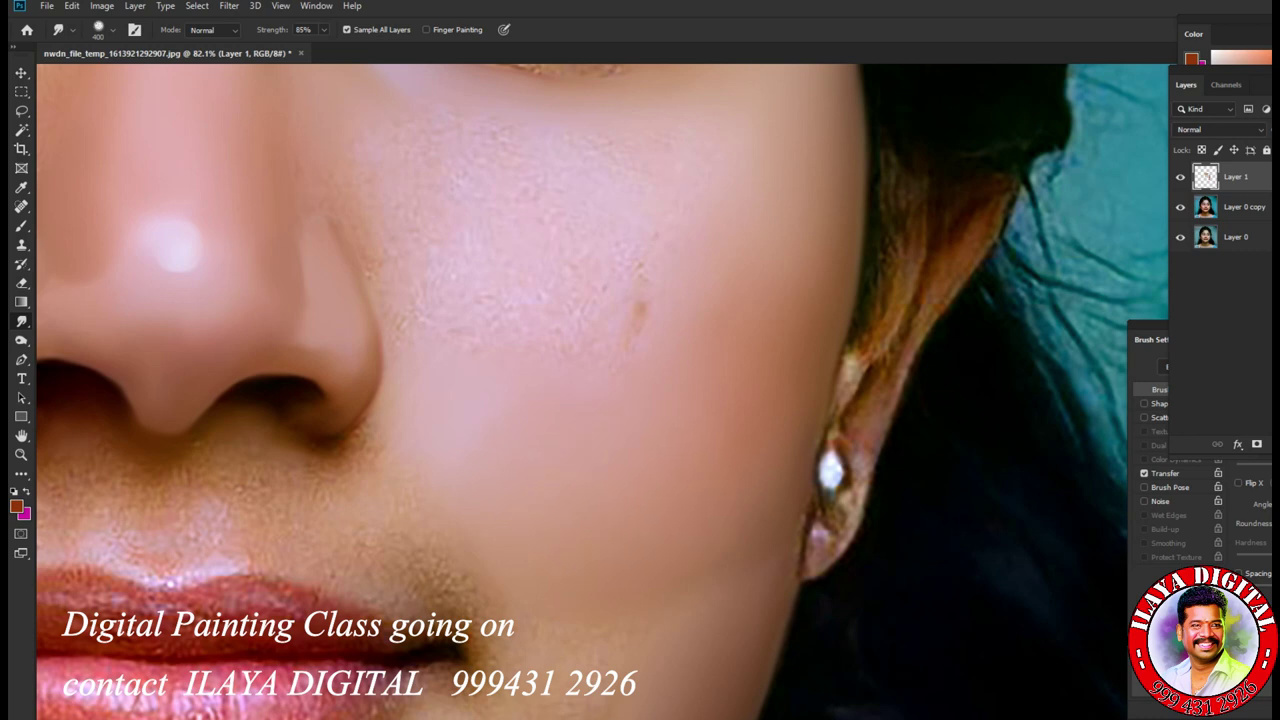
Step: Reduce the smudge brush to 90 px and smooth the inner part of the right-hand upper eyelid
scroll(600, 390, up, 5)
scroll(600, 390, left, 5)
key(bracketleft)
key(bracketleft)
key(bracketleft)
key(bracketleft)
key(bracketleft)
key(bracketleft)
key(bracketleft)
key(bracketleft)
key(bracketleft)
key(bracketleft)
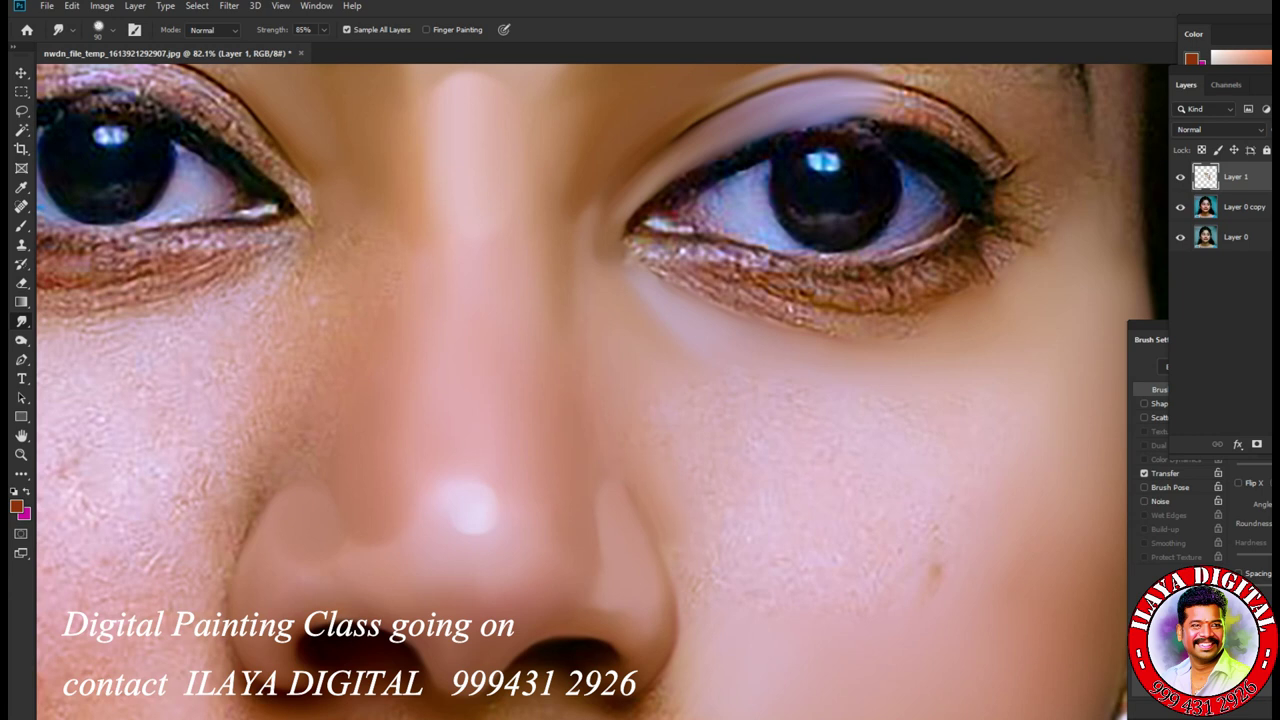
Step: Smudge the rough skin and remaining spot on the right-hand upper cheek with a brush of about 125 px
key(bracketright)
key(bracketright)
key(bracketright)
drag(830, 530, 935, 572)
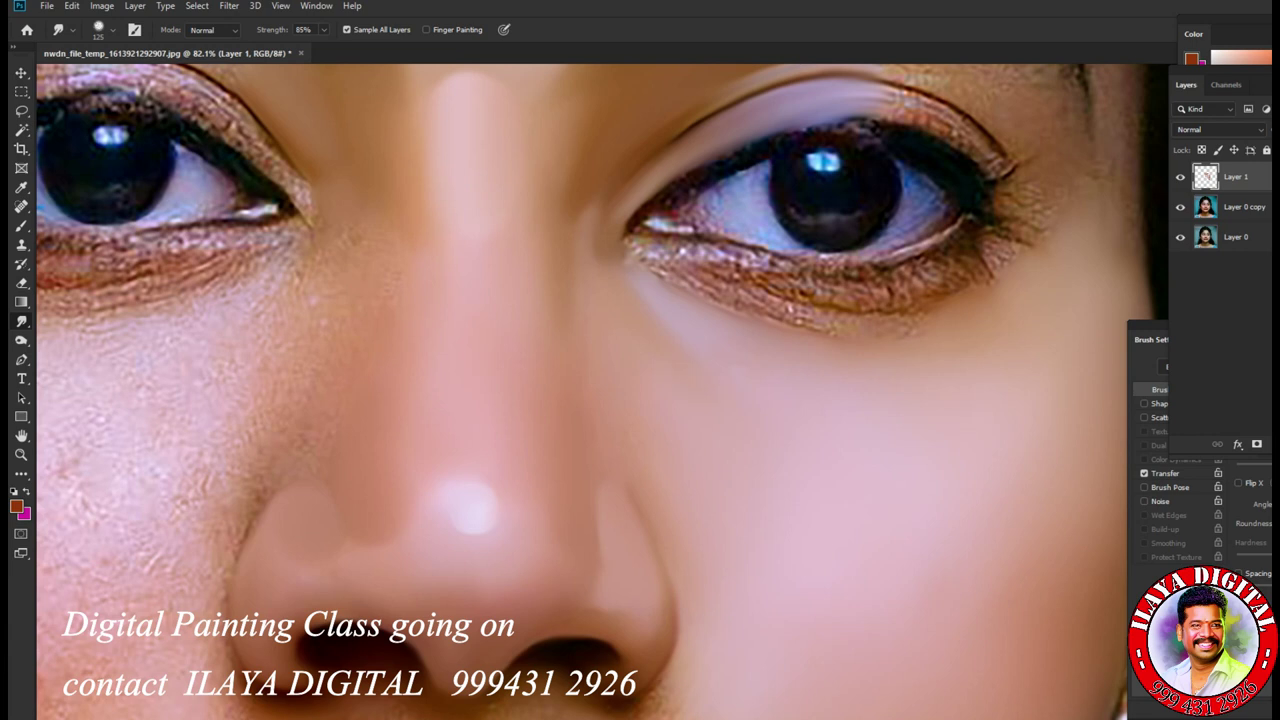
Step: Smudge the skin below the inner right-hand eyebrow and around the temple beside the brow's tail
scroll(800, 550, down, 4)
scroll(805, 555, up, 5)
scroll(600, 390, up, 5)
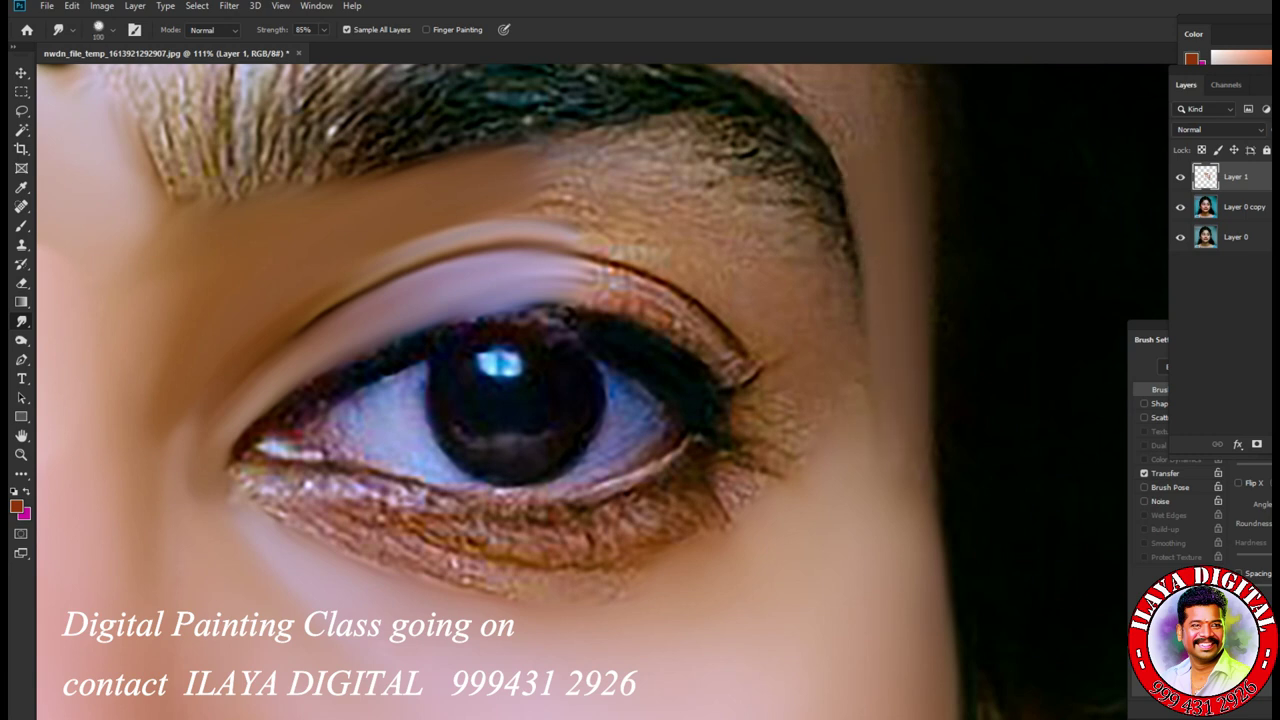
key(bracketright)
key(bracketright)
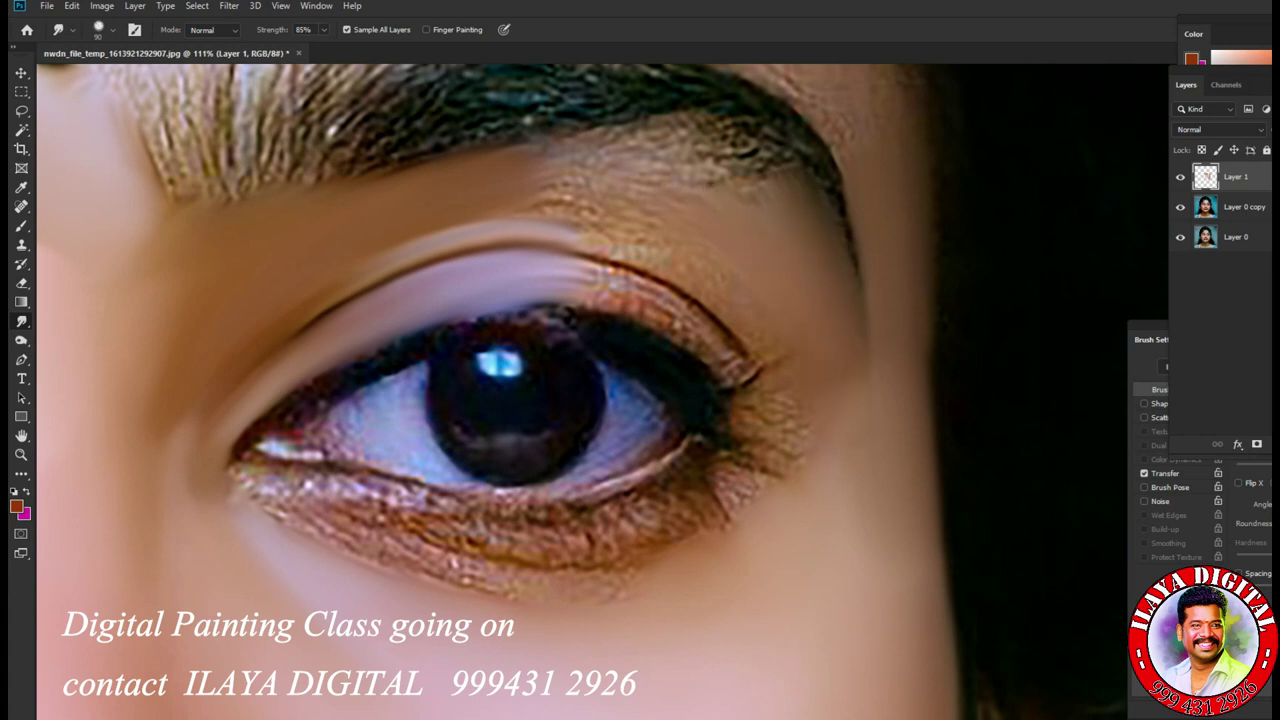
Step: Smudge the skin between the right-hand eyebrow and upper eyelid crease, cleaning the brow's lower edge with 90 to 125 px brushes
mouse_move(700, 264)
mouse_down()
mouse_move(632, 250)
mouse_move(540, 182)
mouse_up()
drag(642, 166, 720, 178)
drag(600, 140, 760, 160)
drag(640, 145, 780, 130)
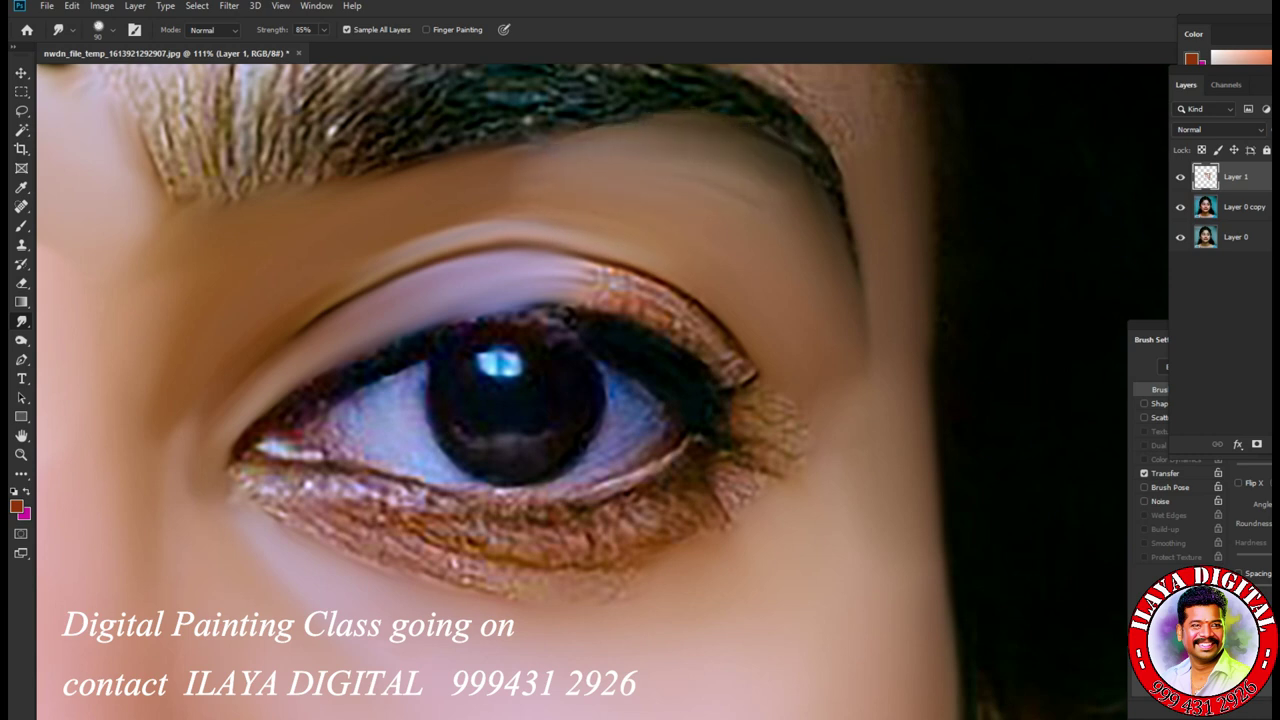
drag(685, 165, 752, 180)
drag(814, 222, 850, 262)
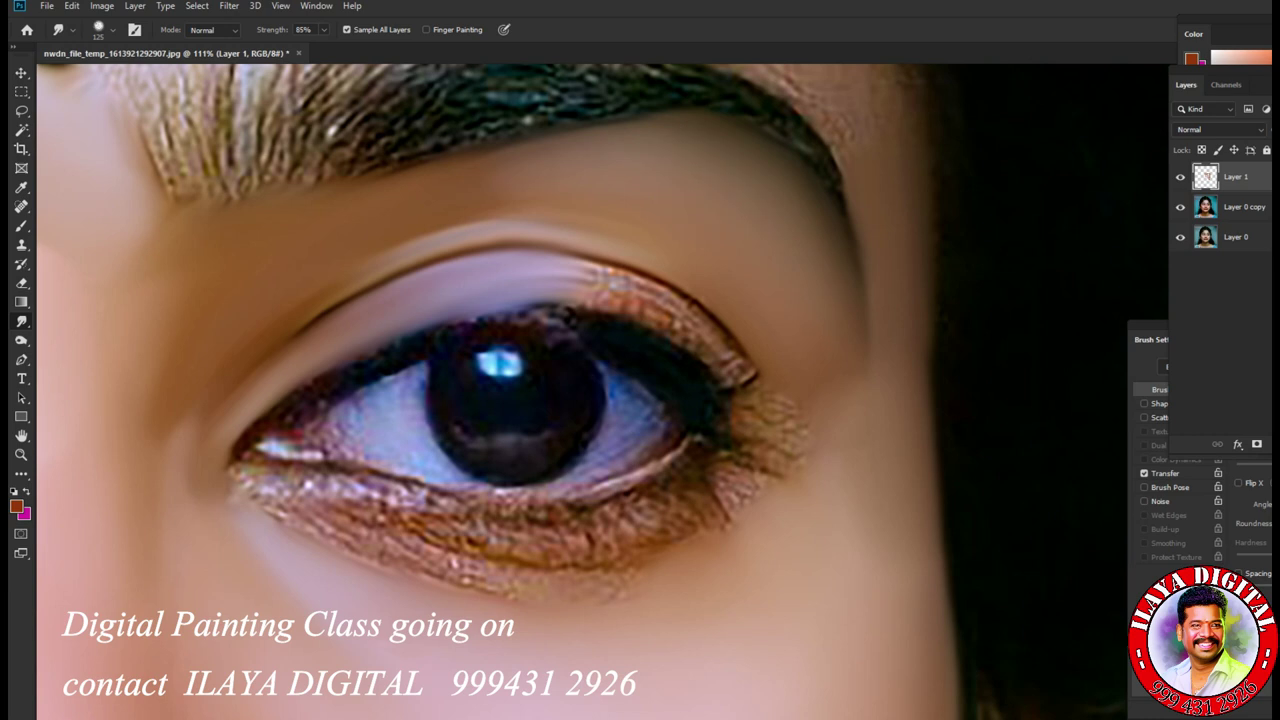
drag(366, 250, 412, 244)
drag(386, 172, 410, 172)
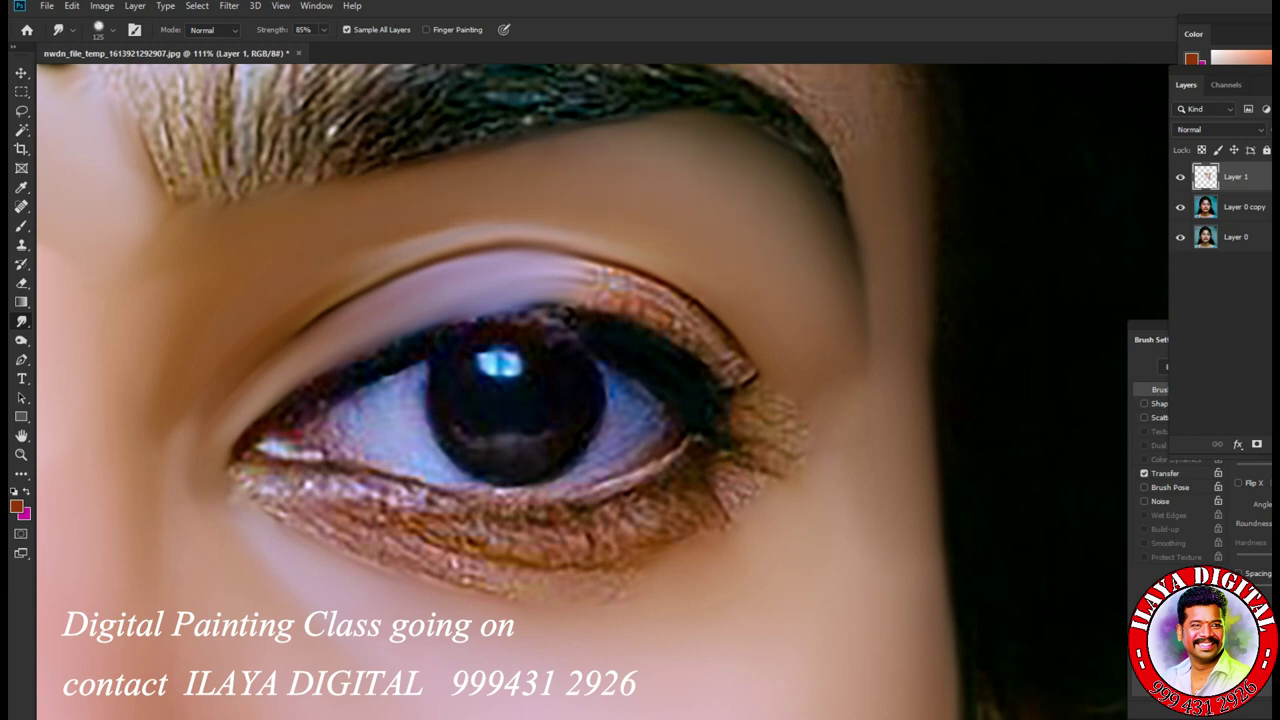
Step: Smudge the tail of the right-hand eyebrow and the skin between the nose bridge and the inner eye corner
drag(852, 200, 858, 240)
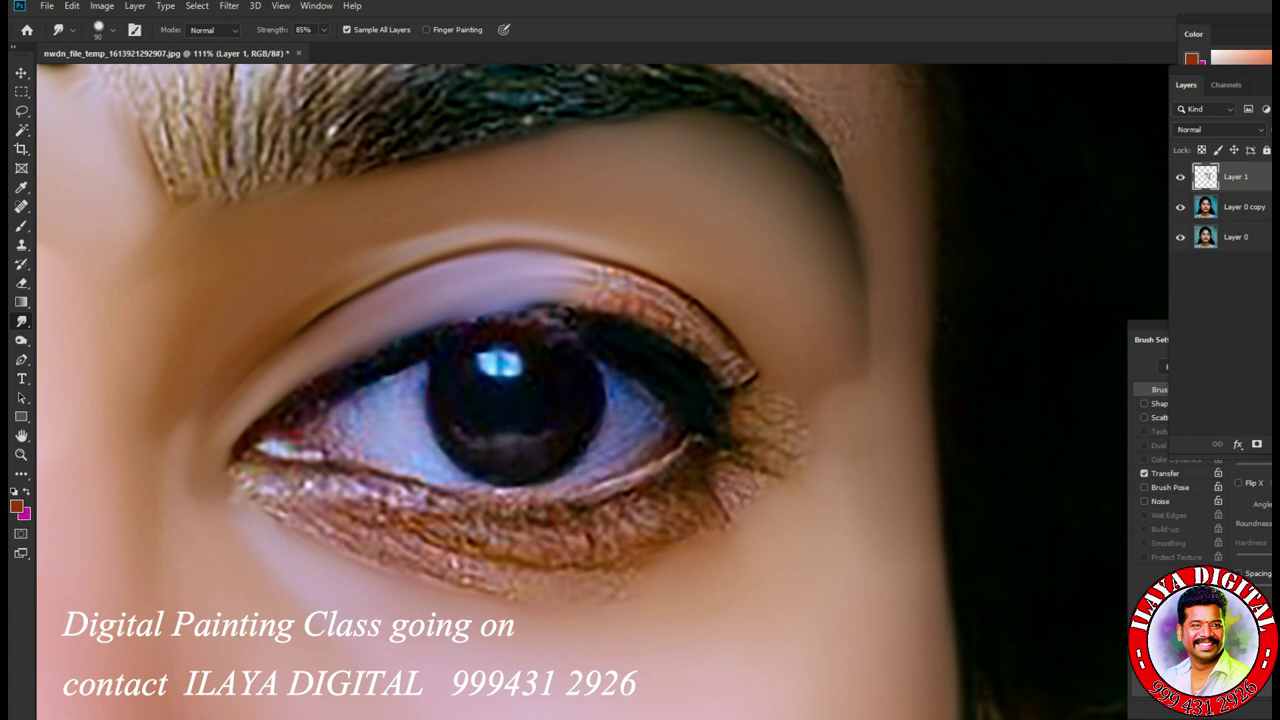
drag(143, 420, 130, 486)
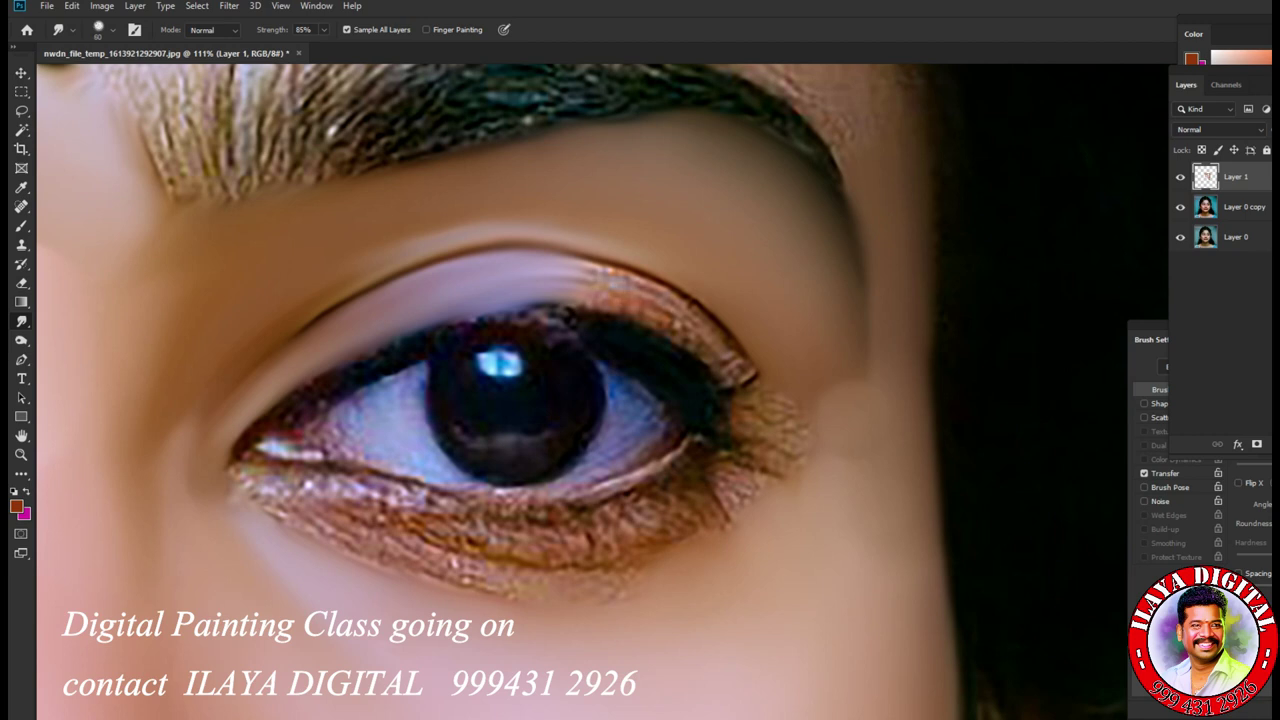
Step: Smudge the textured outer half of the right-hand upper eyelid and its dark liner smooth with brushes of 50 and 40 px
scroll(738, 414, up, 5)
key(r)
drag(700, 330, 633, 405)
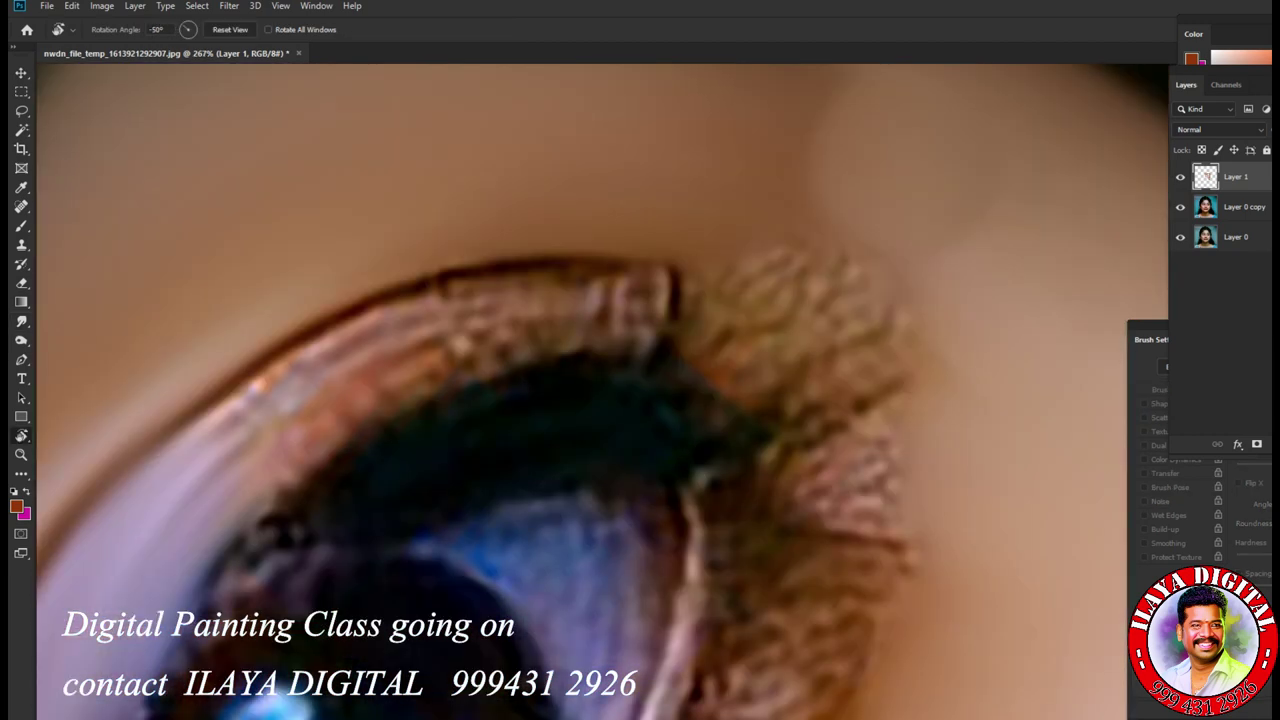
key(r)
key(bracketleft)
key(bracketleft)
key(bracketleft)
key(bracketleft)
key(bracketleft)
mouse_move(290, 405)
mouse_down()
mouse_move(210, 440)
mouse_move(370, 335)
mouse_move(470, 296)
mouse_move(672, 282)
mouse_up()
mouse_move(250, 490)
mouse_down()
mouse_move(514, 330)
mouse_move(700, 300)
mouse_up()
mouse_move(240, 450)
mouse_down()
mouse_move(145, 500)
mouse_move(150, 540)
mouse_up()
mouse_move(360, 375)
mouse_down()
mouse_move(690, 295)
mouse_move(820, 290)
mouse_up()
mouse_move(215, 395)
mouse_down()
mouse_move(330, 335)
mouse_move(550, 280)
mouse_up()
mouse_move(330, 320)
mouse_down()
mouse_move(760, 268)
mouse_move(888, 322)
mouse_up()
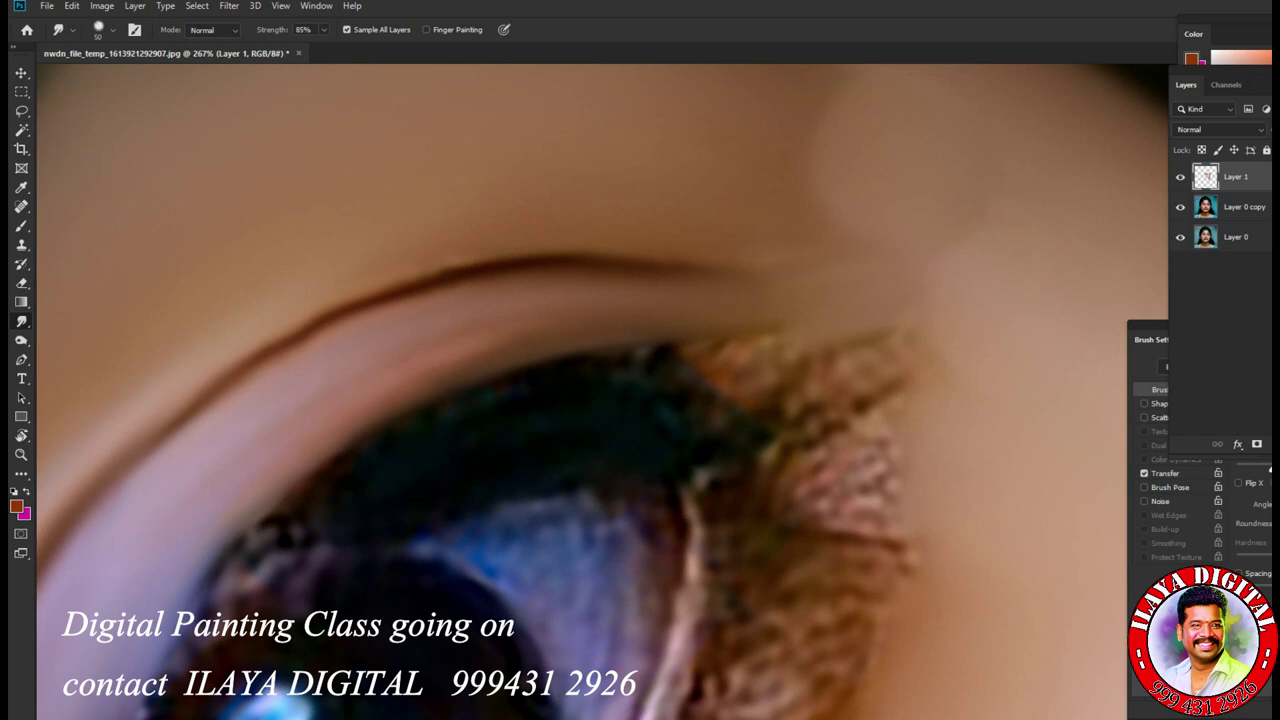
drag(330, 395, 500, 340)
mouse_move(185, 600)
mouse_down()
mouse_move(240, 535)
mouse_move(160, 640)
mouse_up()
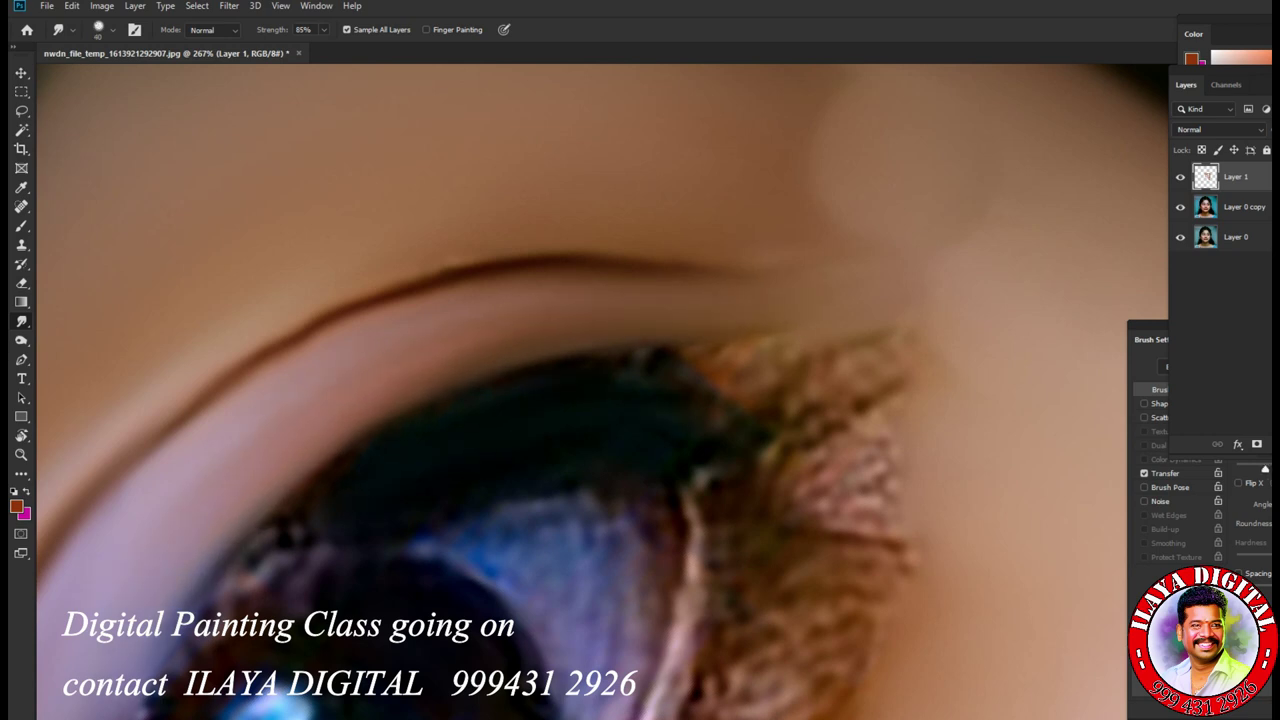
Step: Smudge the rough skin of the right-hand lower eyelid from beneath the iris to the outer corner, following the lid's curve
scroll(594, 506, down, 3)
scroll(594, 506, up, 1)
key(r)
mouse_move(643, 400)
mouse_down()
mouse_move(600, 370)
mouse_move(632, 380)
mouse_move(650, 360)
mouse_up()
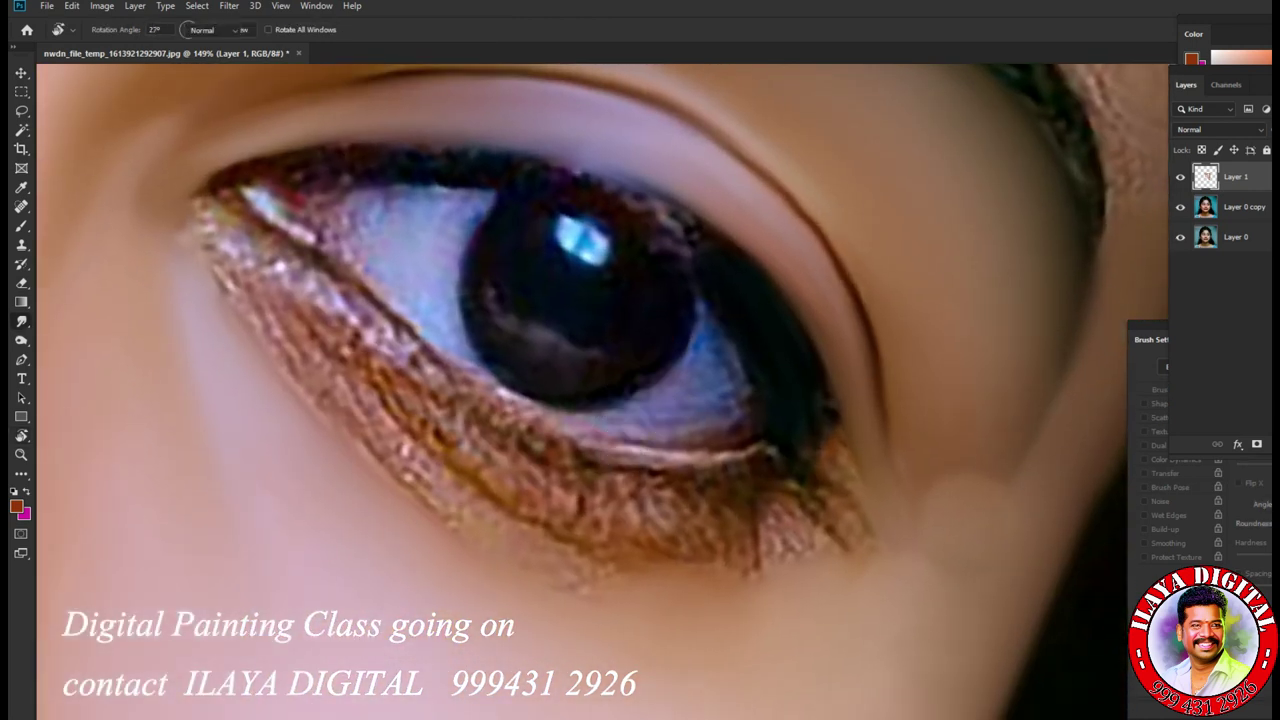
drag(415, 432, 380, 390)
drag(430, 440, 455, 470)
drag(520, 522, 560, 535)
drag(465, 455, 420, 395)
mouse_move(492, 478)
mouse_down()
mouse_move(624, 536)
mouse_move(712, 550)
mouse_up()
mouse_move(822, 528)
mouse_down()
mouse_move(776, 546)
mouse_move(812, 506)
mouse_up()
drag(760, 568, 650, 510)
drag(800, 505, 660, 488)
drag(750, 520, 625, 485)
drag(715, 495, 610, 478)
drag(770, 458, 565, 455)
drag(655, 460, 438, 378)
drag(715, 468, 530, 418)
drag(580, 488, 540, 470)
drag(750, 530, 690, 512)
Step: Smooth the lower edge of the right-hand under-eye shadow and its leftover specks with 45 to 50 px smudge brushes
key(bracketleft)
key(bracketleft)
mouse_move(360, 440)
mouse_down()
mouse_move(430, 488)
mouse_move(690, 570)
mouse_up()
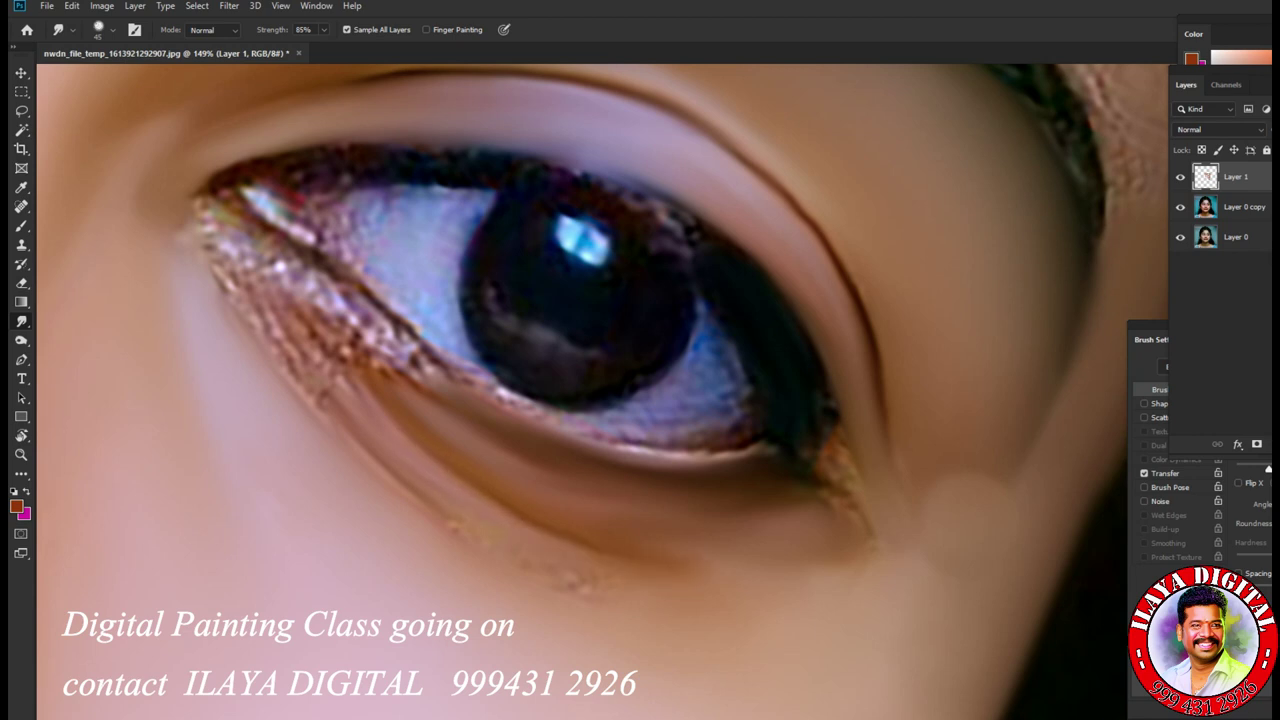
drag(455, 470, 585, 548)
drag(706, 566, 730, 578)
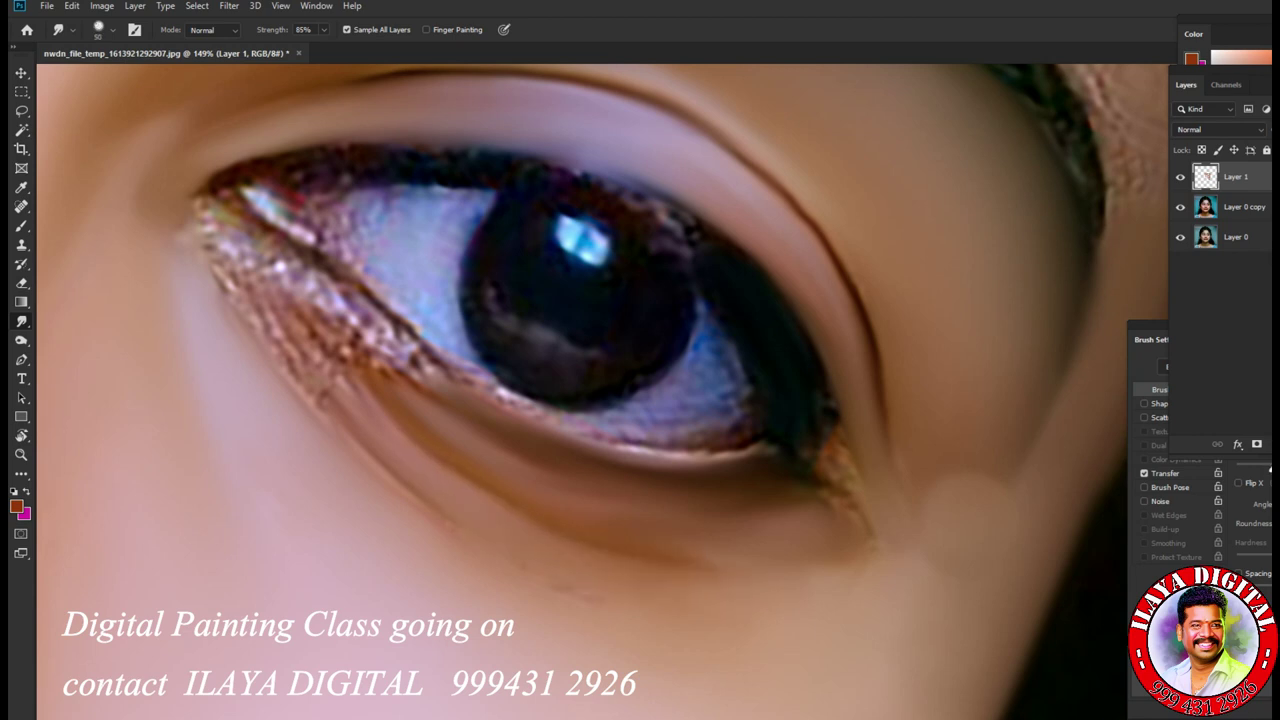
Step: Smudge the strip just below the inner lower lash line of the right-hand eye, using a 40 px brush at 90% strength
key(r)
drag(802, 392, 755, 263)
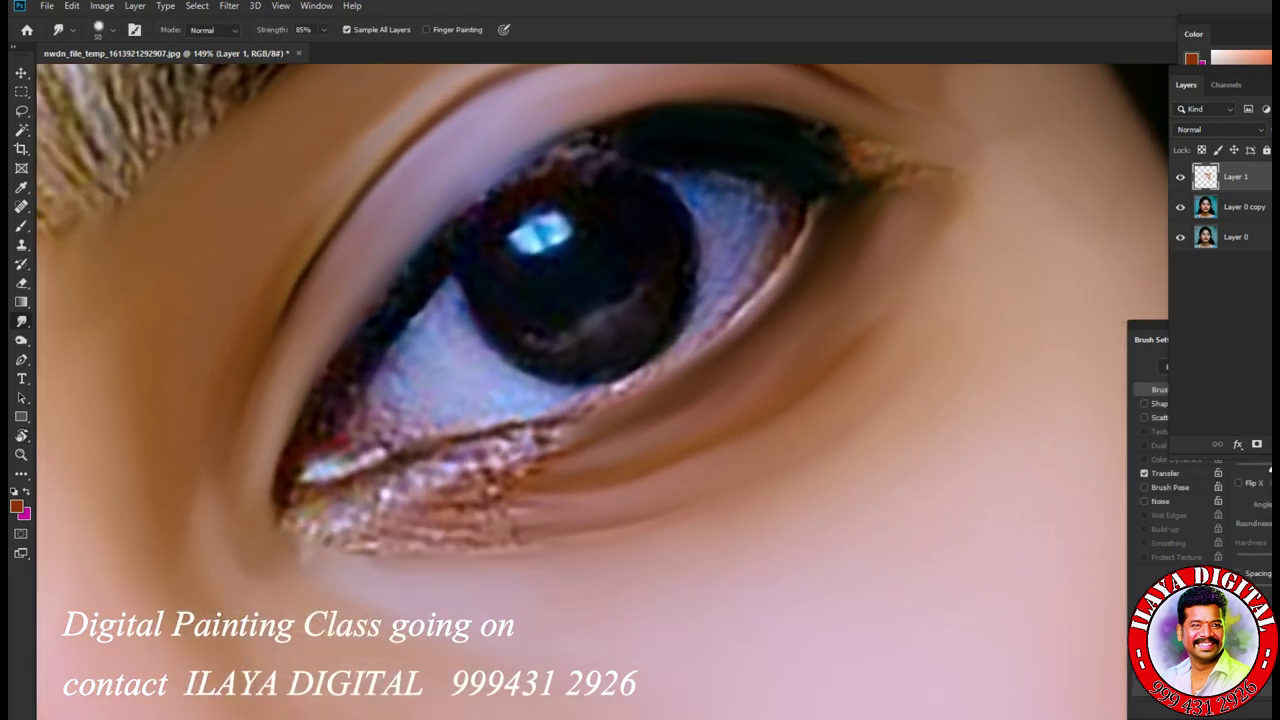
mouse_move(354, 520)
mouse_down()
mouse_move(338, 500)
mouse_move(282, 512)
mouse_up()
key(p)
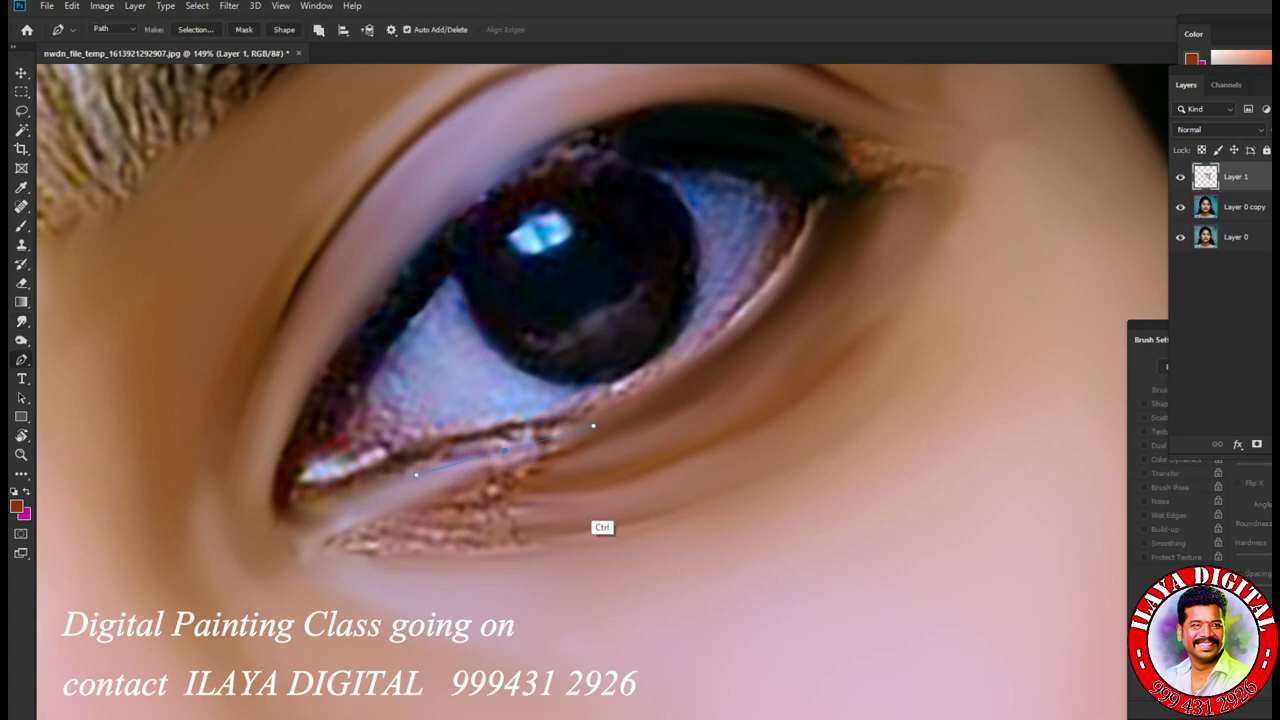
key(r)
key(])
mouse_move(498, 458)
mouse_down()
mouse_move(560, 432)
mouse_move(444, 456)
mouse_up()
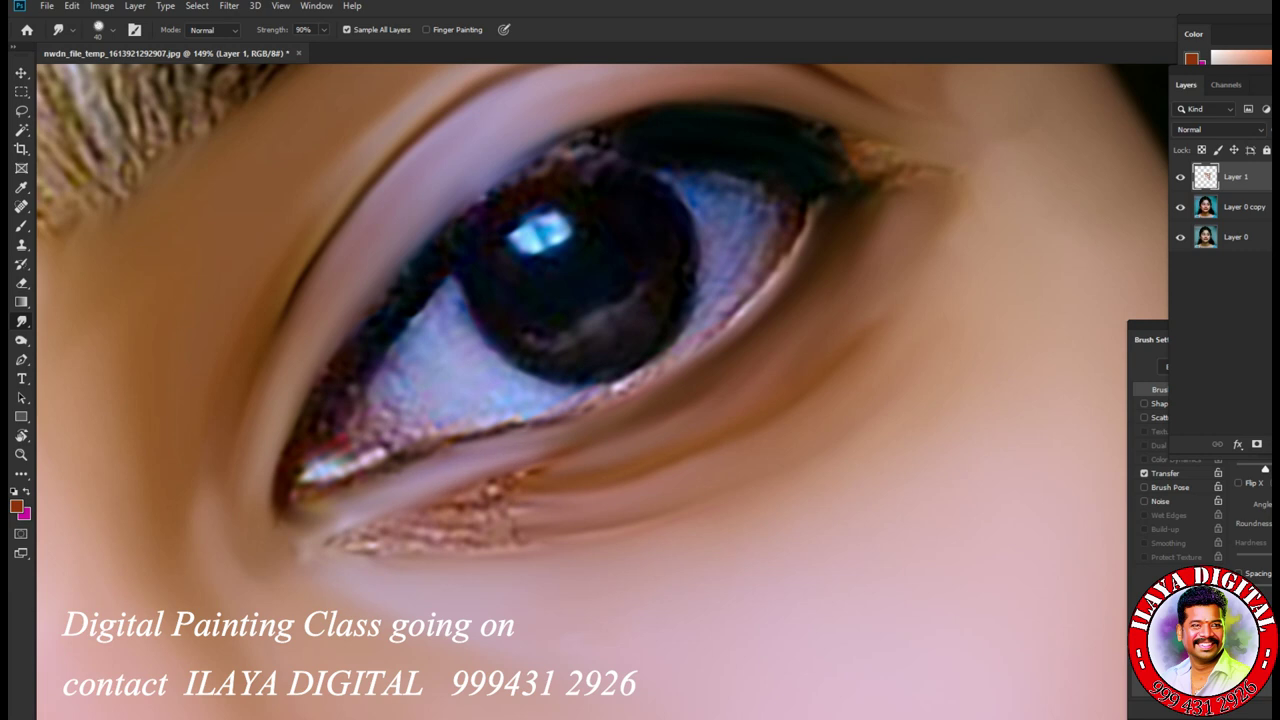
Step: Smudge away the remaining rough patch under the inner corner of the right-hand eye
mouse_move(534, 428)
mouse_down()
mouse_move(552, 428)
mouse_move(496, 458)
mouse_move(490, 488)
mouse_move(460, 504)
mouse_up()
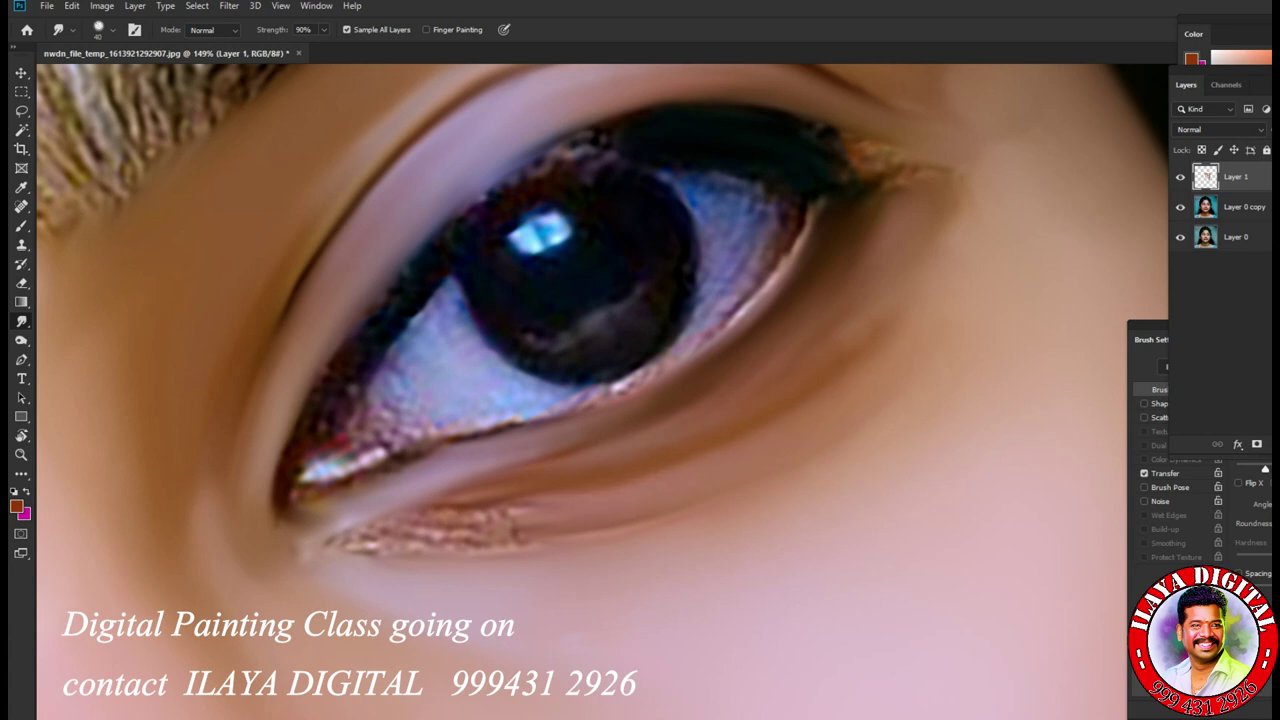
drag(480, 524, 292, 552)
mouse_move(384, 557)
mouse_down()
mouse_move(346, 552)
mouse_move(312, 520)
mouse_up()
key(bracketright)
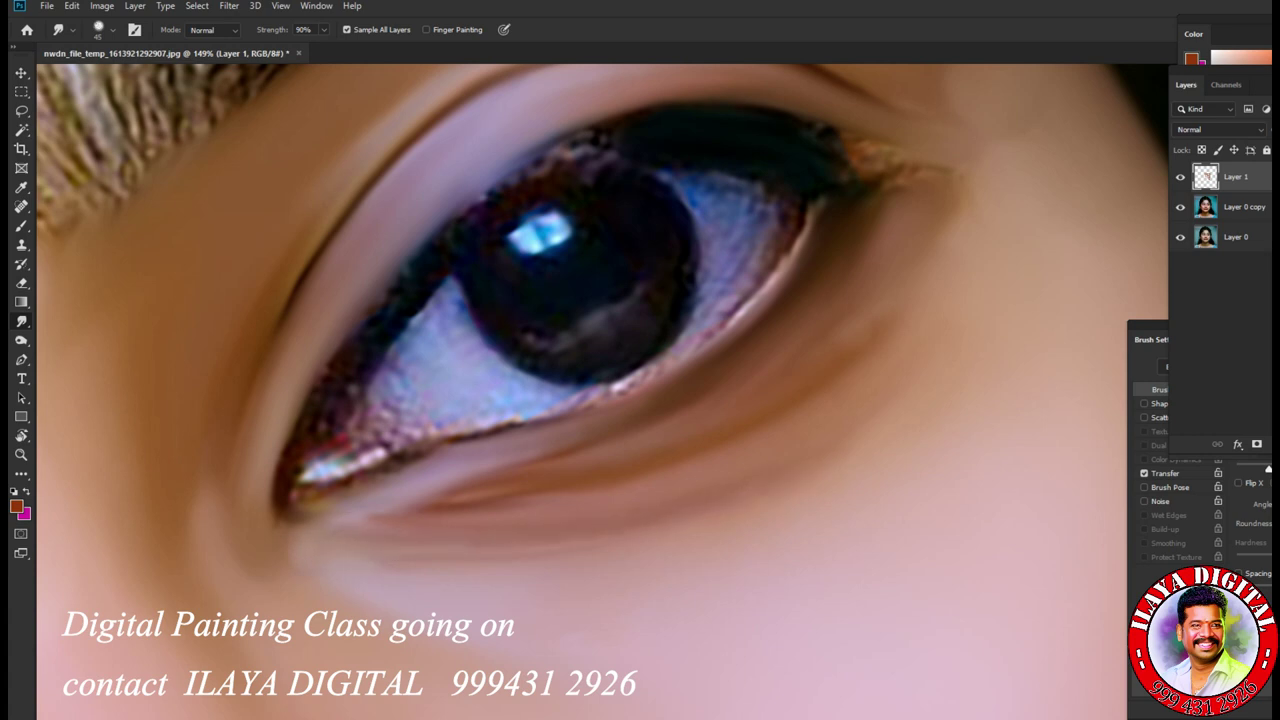
Step: Smudge the skin beneath the right-hand under-eye shadow and the textured patch at the outer eye corner
drag(710, 522, 776, 496)
drag(770, 648, 650, 664)
mouse_move(860, 170)
mouse_down()
mouse_move(838, 145)
mouse_move(870, 135)
mouse_move(910, 160)
mouse_move(890, 145)
mouse_up()
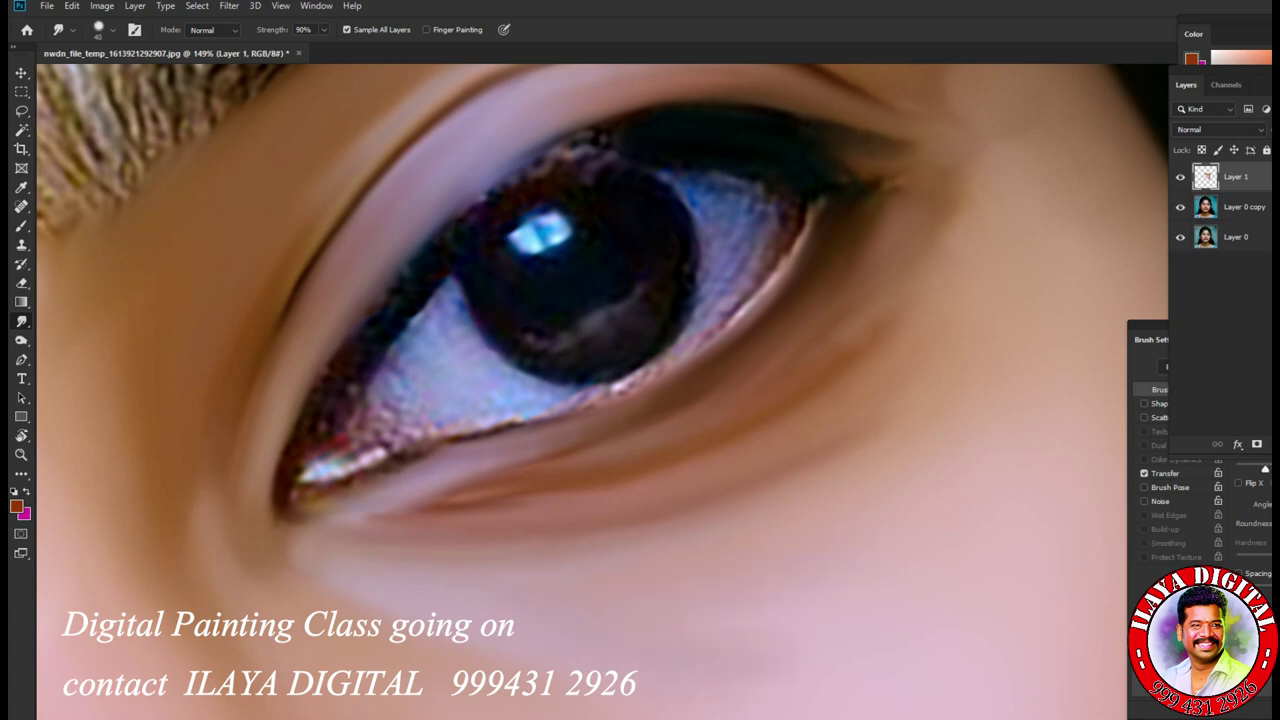
Step: Smudge the lower and upper lash lines of the right-hand eye into smooth dark liner with a brush of about 35 px
mouse_move(874, 192)
mouse_down()
mouse_move(850, 166)
mouse_move(745, 320)
mouse_move(620, 388)
mouse_up()
mouse_move(323, 426)
mouse_down()
mouse_move(290, 515)
mouse_move(375, 465)
mouse_move(665, 378)
mouse_move(618, 402)
mouse_up()
drag(440, 436, 610, 398)
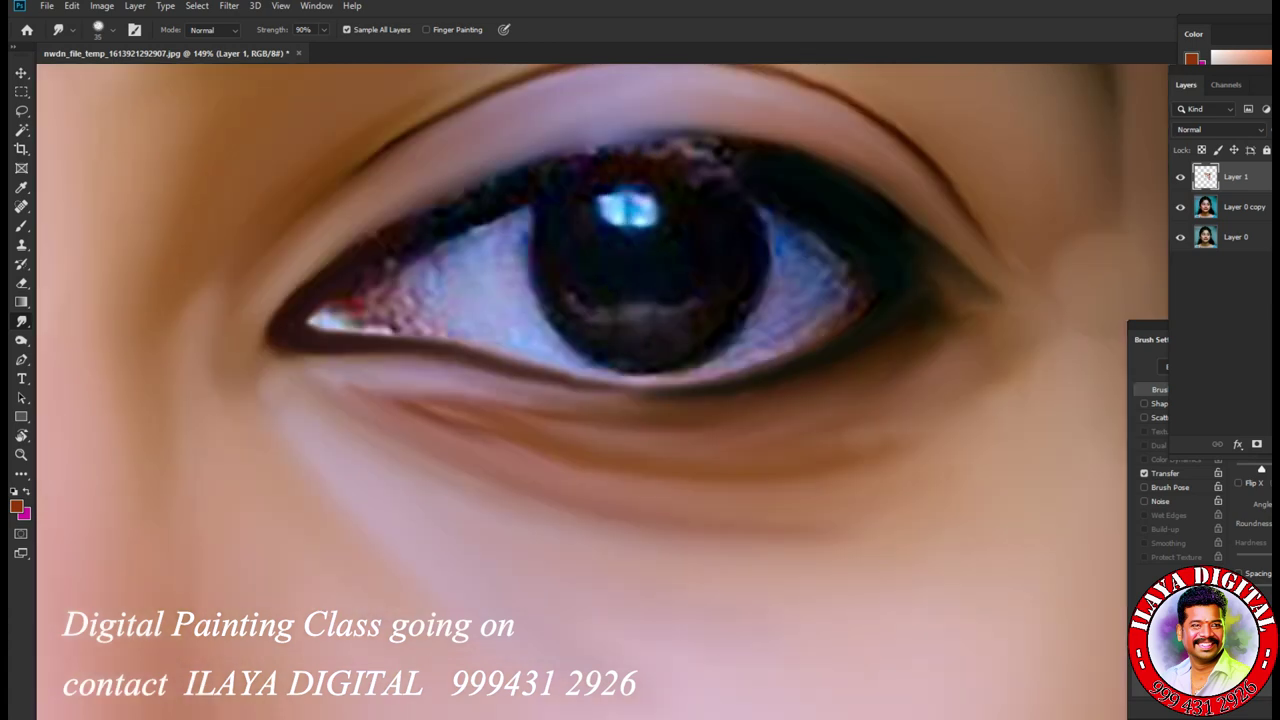
mouse_move(310, 275)
mouse_down()
mouse_move(455, 200)
mouse_move(620, 148)
mouse_move(740, 158)
mouse_move(712, 170)
mouse_up()
drag(785, 147, 580, 140)
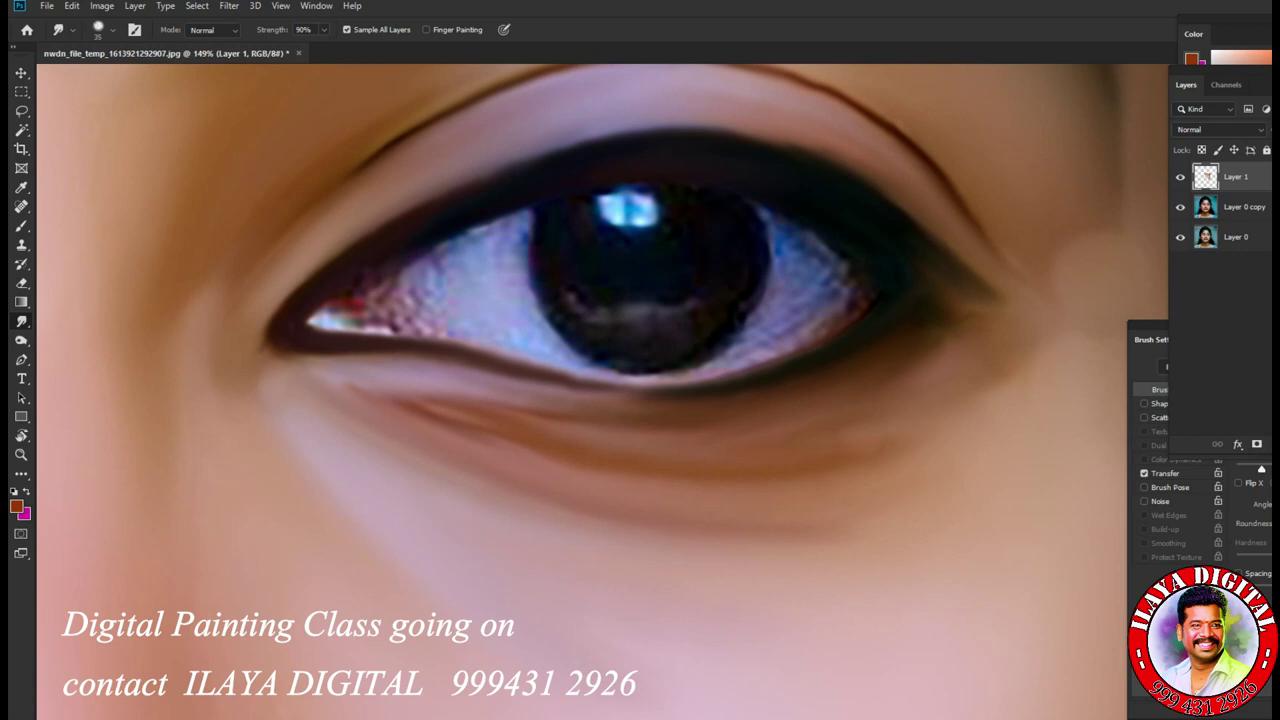
Step: Smooth the white of the right-hand eye between the inner corner and the iris with a smudge brush of about 40 px
key(bracketleft)
mouse_move(318, 314)
mouse_down()
mouse_move(342, 302)
mouse_move(322, 330)
mouse_up()
key(bracketright)
key(bracketright)
key(bracketright)
drag(452, 252, 436, 282)
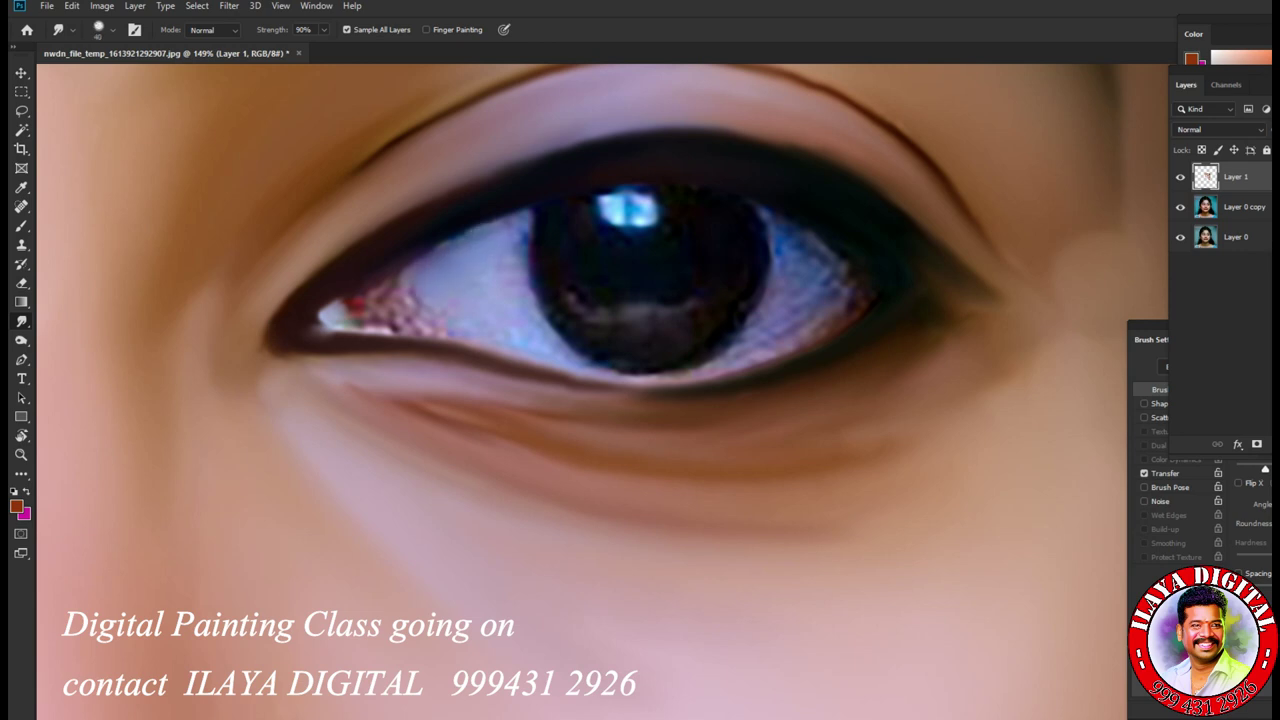
drag(444, 338, 418, 306)
drag(446, 244, 438, 260)
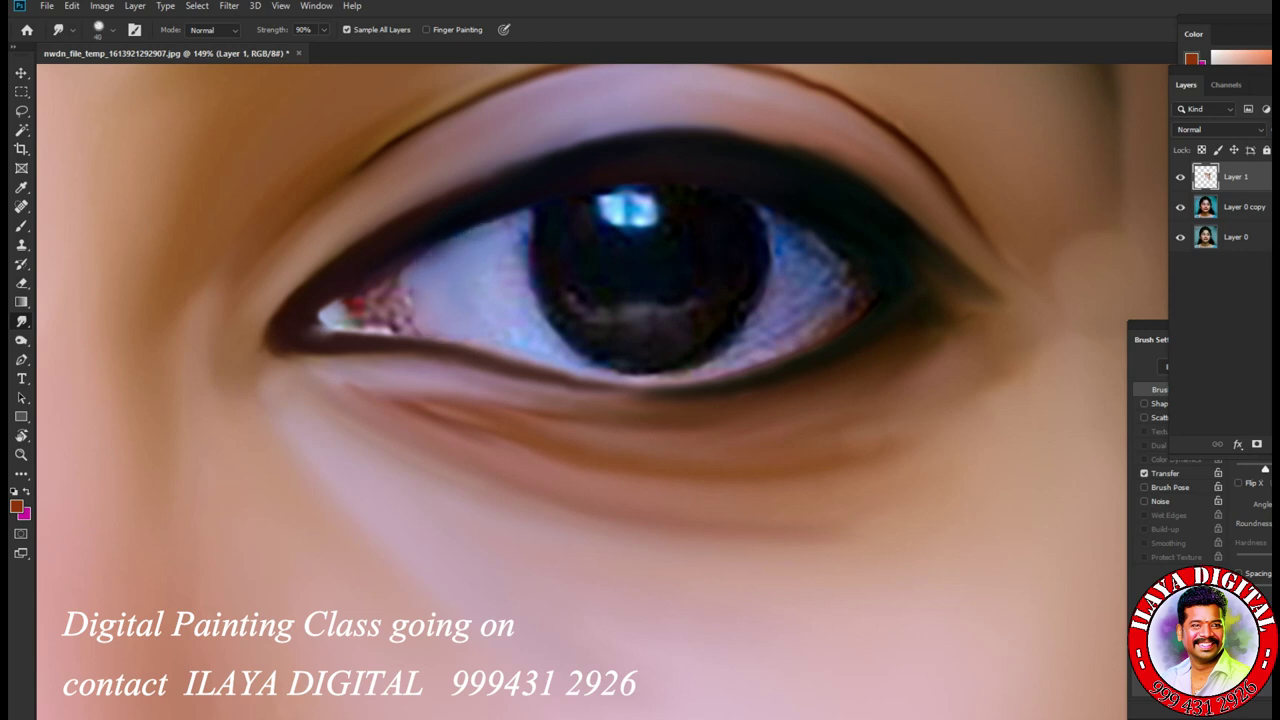
key(bracketright)
mouse_move(518, 236)
mouse_down()
mouse_move(512, 266)
mouse_move(410, 312)
mouse_move(392, 280)
mouse_move(414, 332)
mouse_up()
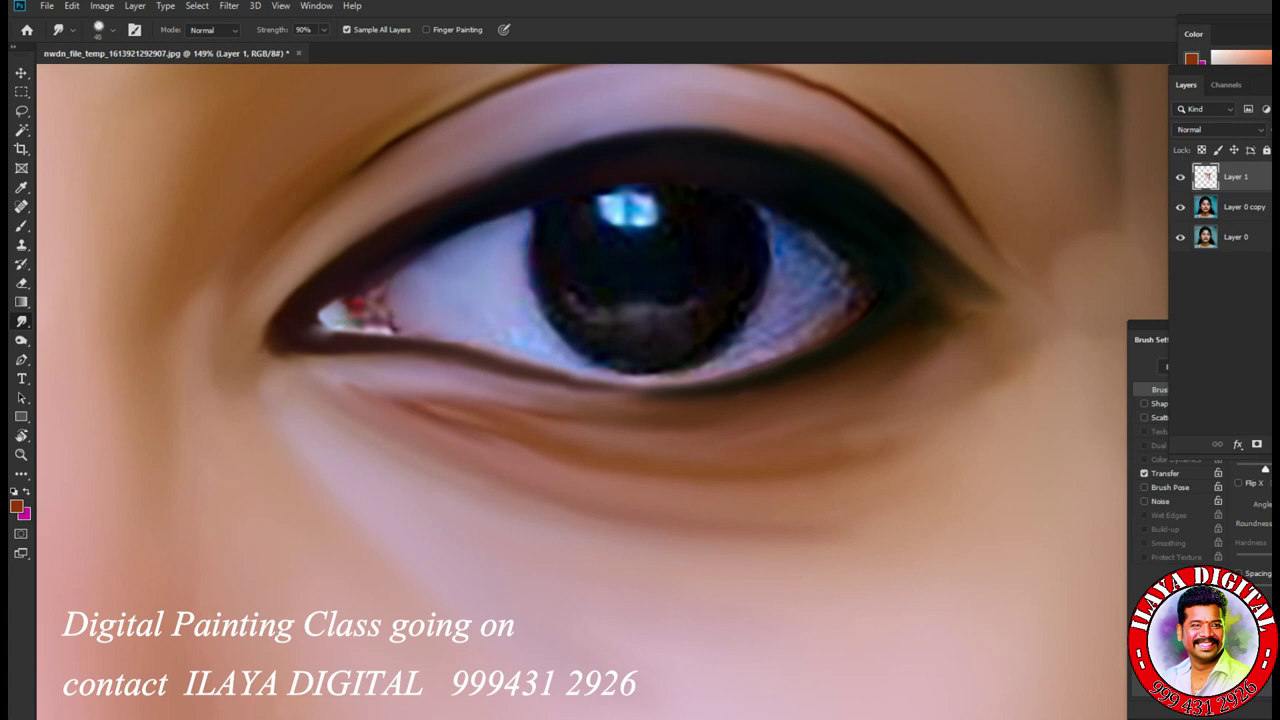
drag(512, 330, 516, 342)
drag(508, 268, 510, 282)
Step: Smudge the white of the right-hand eye below and outside the iris, finishing its outer edge with a 25 to 35 px brush
key(bracketright)
mouse_move(798, 256)
mouse_down()
mouse_move(778, 326)
mouse_move(818, 334)
mouse_move(695, 378)
mouse_move(722, 352)
mouse_move(580, 370)
mouse_up()
key(bracketleft)
key(bracketleft)
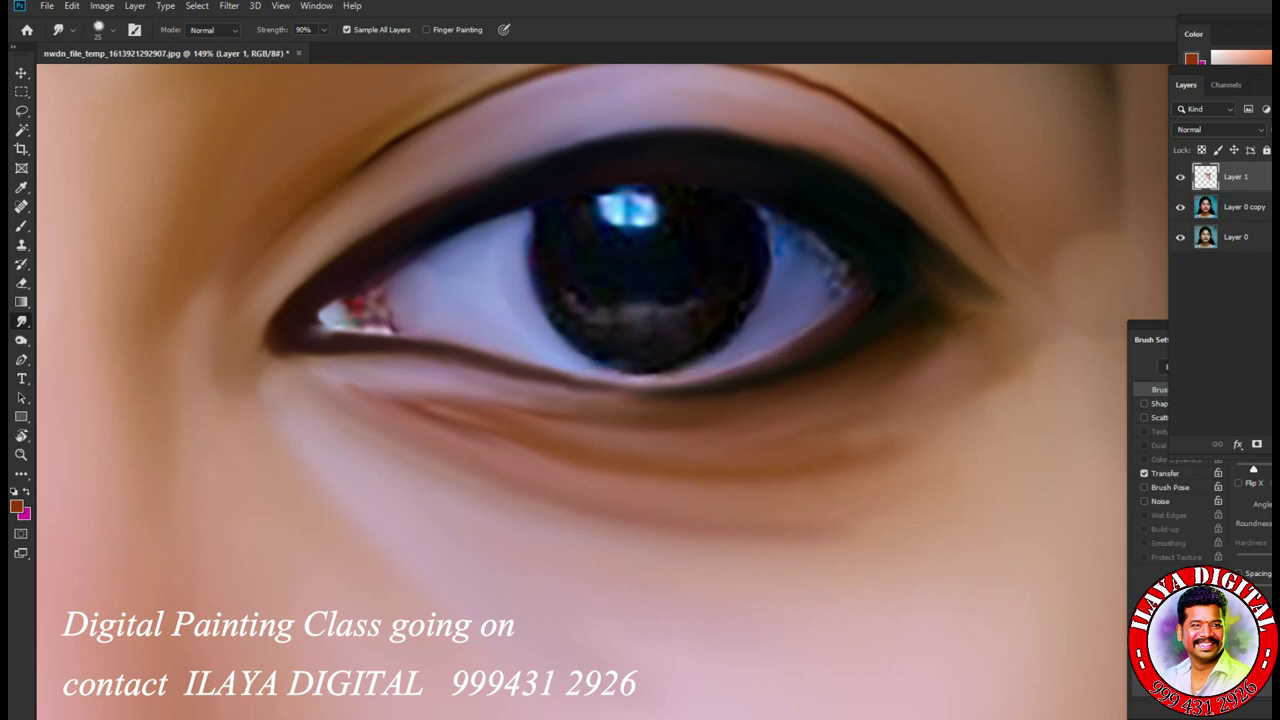
mouse_move(780, 230)
mouse_down()
mouse_move(828, 252)
mouse_move(846, 290)
mouse_up()
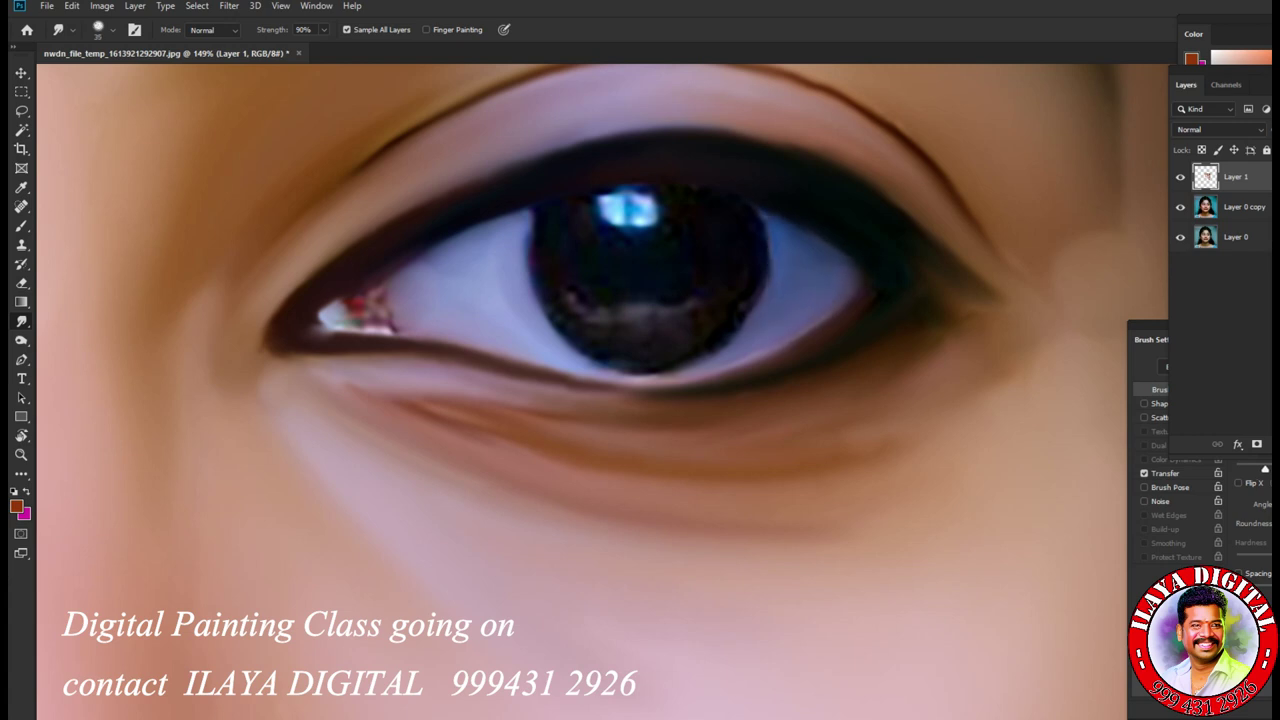
Step: Smudge the right-hand iris and pupil into an even dark circle and tidy the edges of the light reflection
mouse_move(760, 282)
mouse_down()
mouse_move(748, 325)
mouse_move(675, 370)
mouse_up()
mouse_move(748, 325)
mouse_down()
mouse_move(738, 342)
mouse_move(662, 345)
mouse_move(666, 306)
mouse_move(644, 308)
mouse_up()
mouse_move(527, 212)
mouse_down()
mouse_move(540, 305)
mouse_move(576, 304)
mouse_move(524, 255)
mouse_move(545, 325)
mouse_move(600, 320)
mouse_move(605, 360)
mouse_move(630, 330)
mouse_move(680, 324)
mouse_move(648, 326)
mouse_move(606, 302)
mouse_up()
mouse_move(592, 232)
mouse_down()
mouse_move(604, 186)
mouse_move(620, 232)
mouse_move(676, 226)
mouse_move(660, 218)
mouse_up()
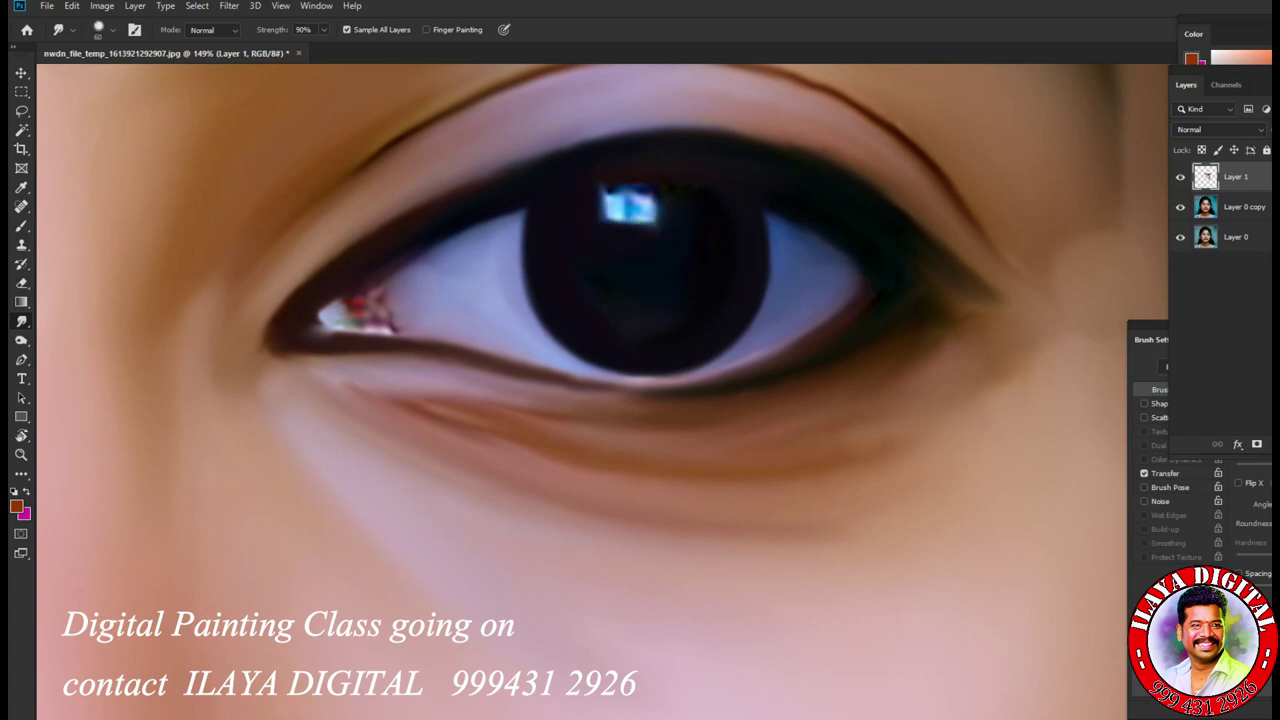
mouse_move(594, 192)
mouse_down()
mouse_move(650, 194)
mouse_move(645, 212)
mouse_move(620, 218)
mouse_up()
Step: Reduce the smudge brush and blend the red and white details in the inner corner of the right-hand eye
key(bracketleft)
key(bracketleft)
key(bracketleft)
mouse_move(308, 328)
mouse_down()
mouse_move(350, 330)
mouse_move(338, 302)
mouse_move(382, 284)
mouse_move(400, 314)
mouse_move(366, 332)
mouse_move(414, 326)
mouse_move(390, 334)
mouse_up()
Step: Smudge the lower lid just beneath the liner of the right-hand eye, from the outer corner to the inner corner
key(bracketright)
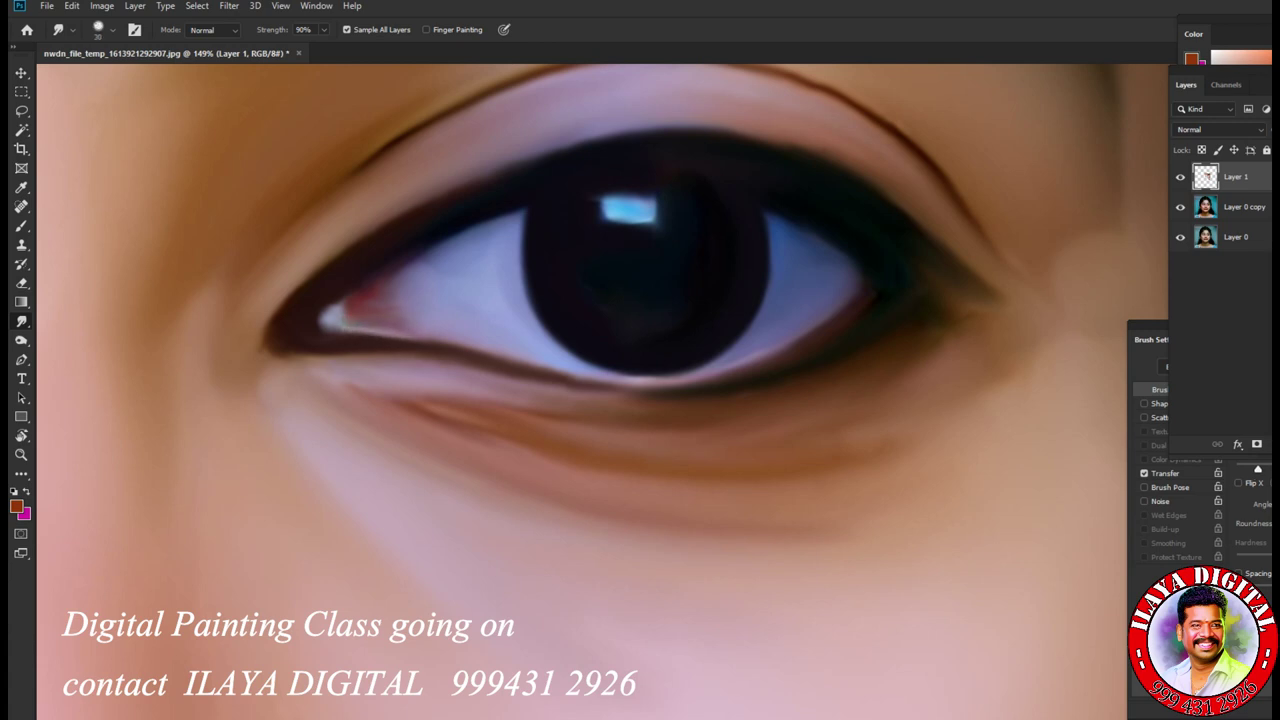
drag(560, 396, 765, 392)
key(bracketright)
drag(620, 408, 292, 362)
key(bracketright)
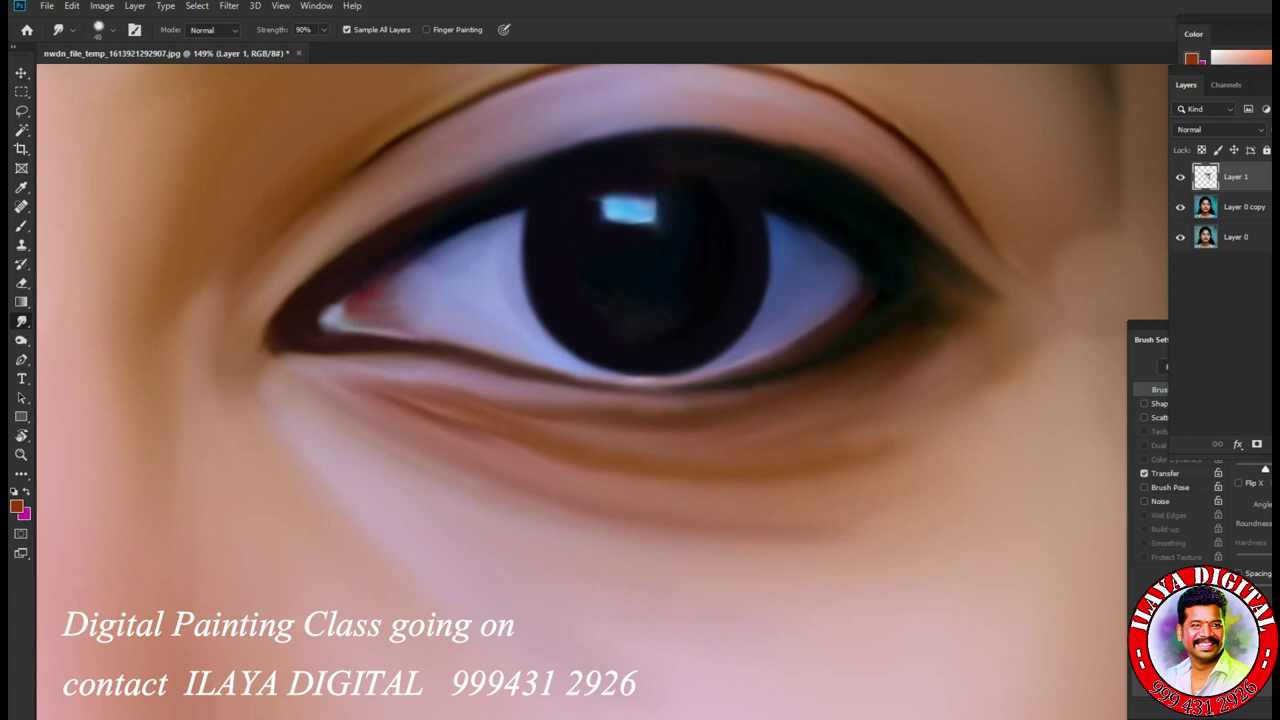
key(bracketright)
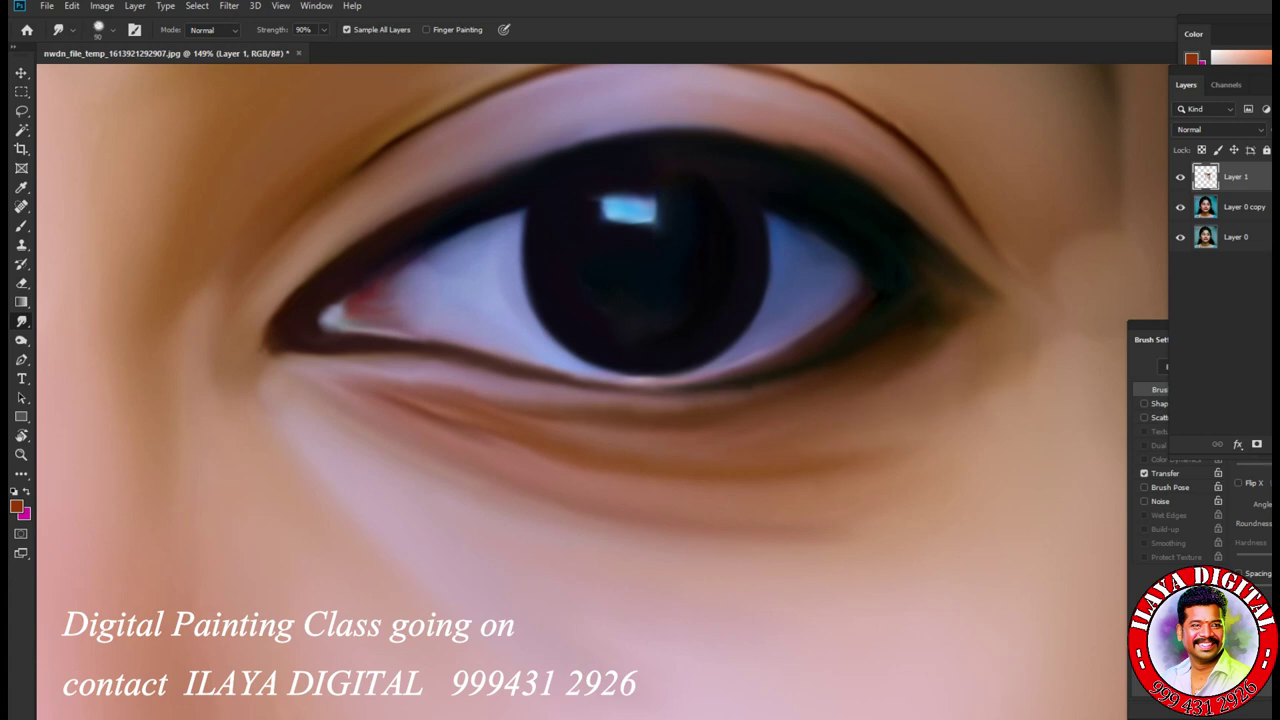
Step: Smudge the middle and left-hand part of the forehead down to the eyebrows with a brush of about 400 px
scroll(951, 531, down, 5)
scroll(860, 603, up, 5)
scroll(909, 608, down, 5)
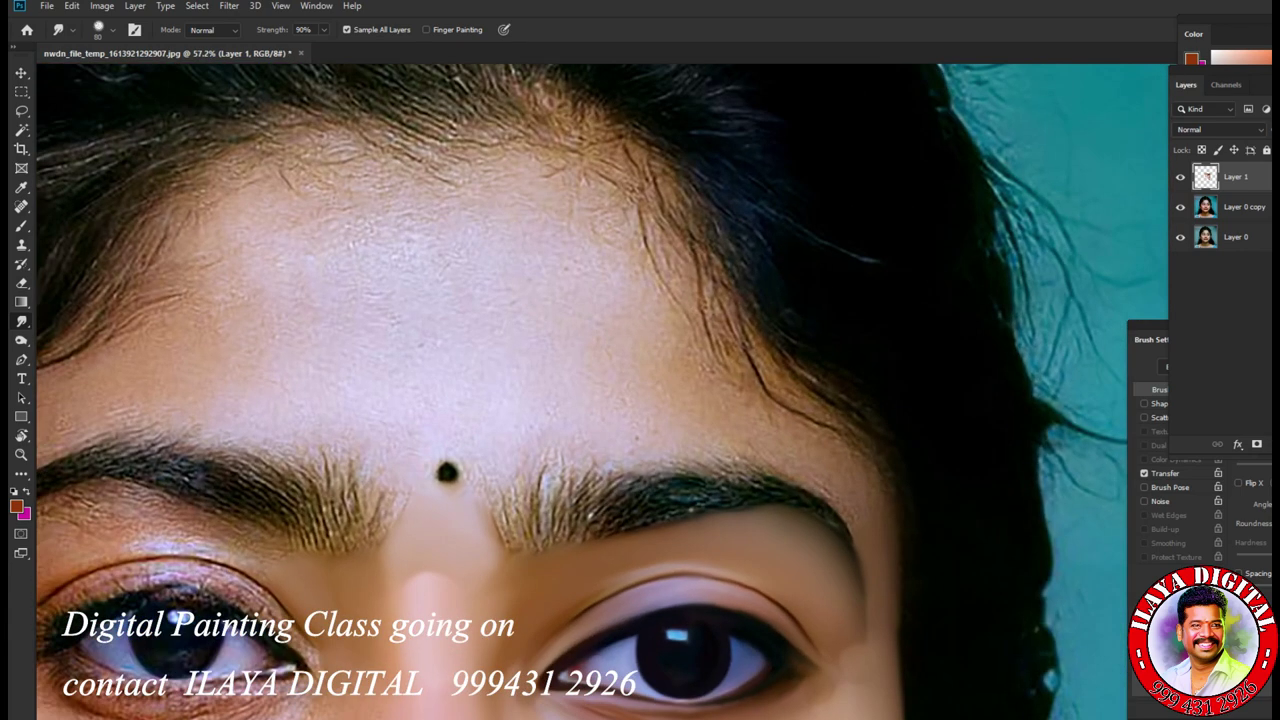
mouse_move(456, 184)
mouse_down()
mouse_move(595, 210)
mouse_move(670, 300)
mouse_move(600, 150)
mouse_move(700, 320)
mouse_up()
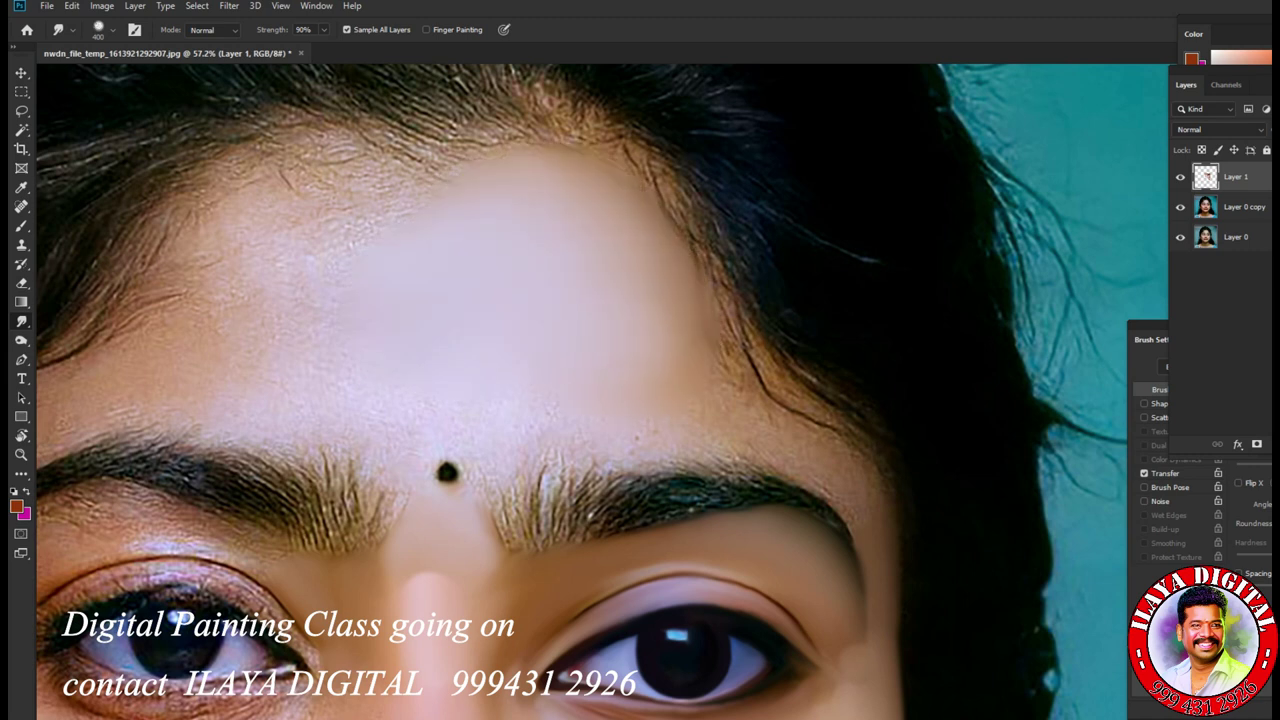
mouse_move(200, 300)
mouse_down()
mouse_move(215, 262)
mouse_move(330, 170)
mouse_move(440, 165)
mouse_move(400, 220)
mouse_up()
mouse_move(280, 385)
mouse_down()
mouse_move(330, 460)
mouse_move(375, 362)
mouse_move(550, 410)
mouse_move(556, 465)
mouse_up()
Step: Smudge the forehead between the right-hand hairline and eyebrow with a brush of about 125 to 150 px
key(bracketleft)
mouse_move(730, 320)
mouse_down()
mouse_move(752, 375)
mouse_move(745, 330)
mouse_move(800, 415)
mouse_move(860, 450)
mouse_up()
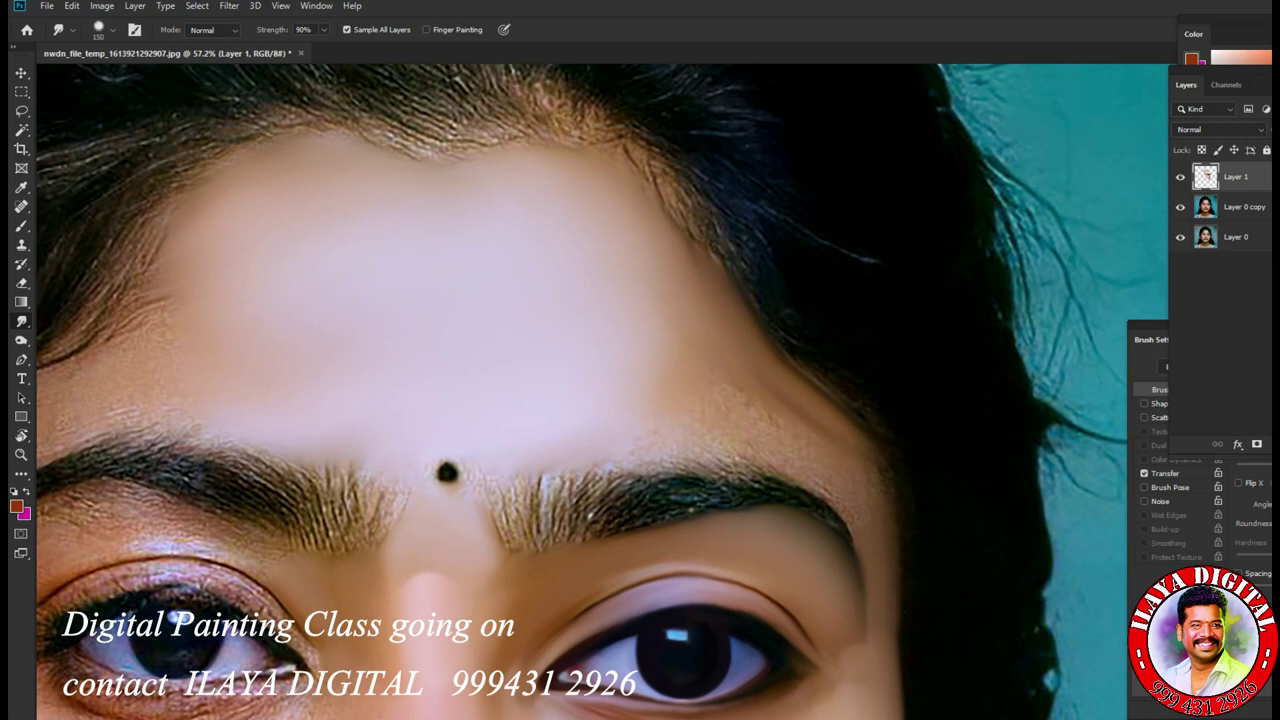
key(bracketright)
key(bracketright)
mouse_move(830, 495)
mouse_down()
mouse_move(845, 530)
mouse_move(768, 455)
mouse_move(760, 390)
mouse_move(835, 455)
mouse_move(787, 423)
mouse_up()
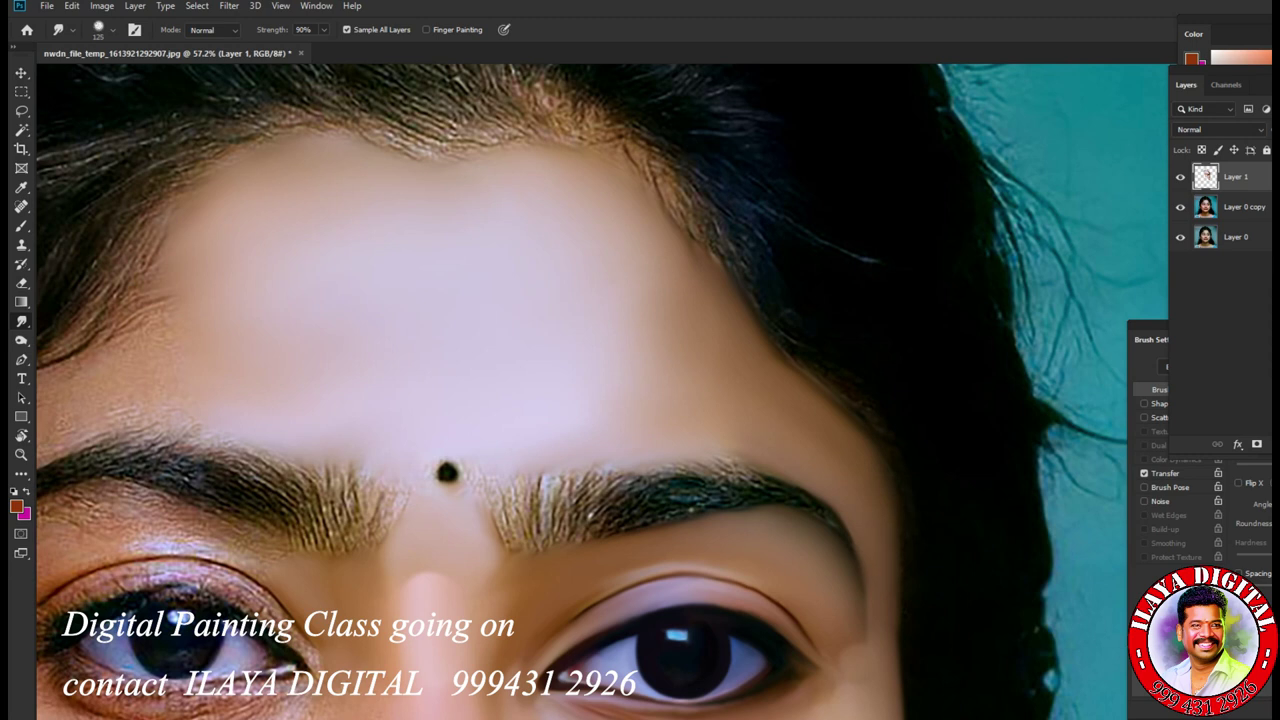
Step: Smudge the forehead skin along the upper hairline, setting the strength to 80% and the brush to 300 px
mouse_move(662, 225)
mouse_down()
mouse_move(633, 165)
mouse_move(570, 137)
mouse_up()
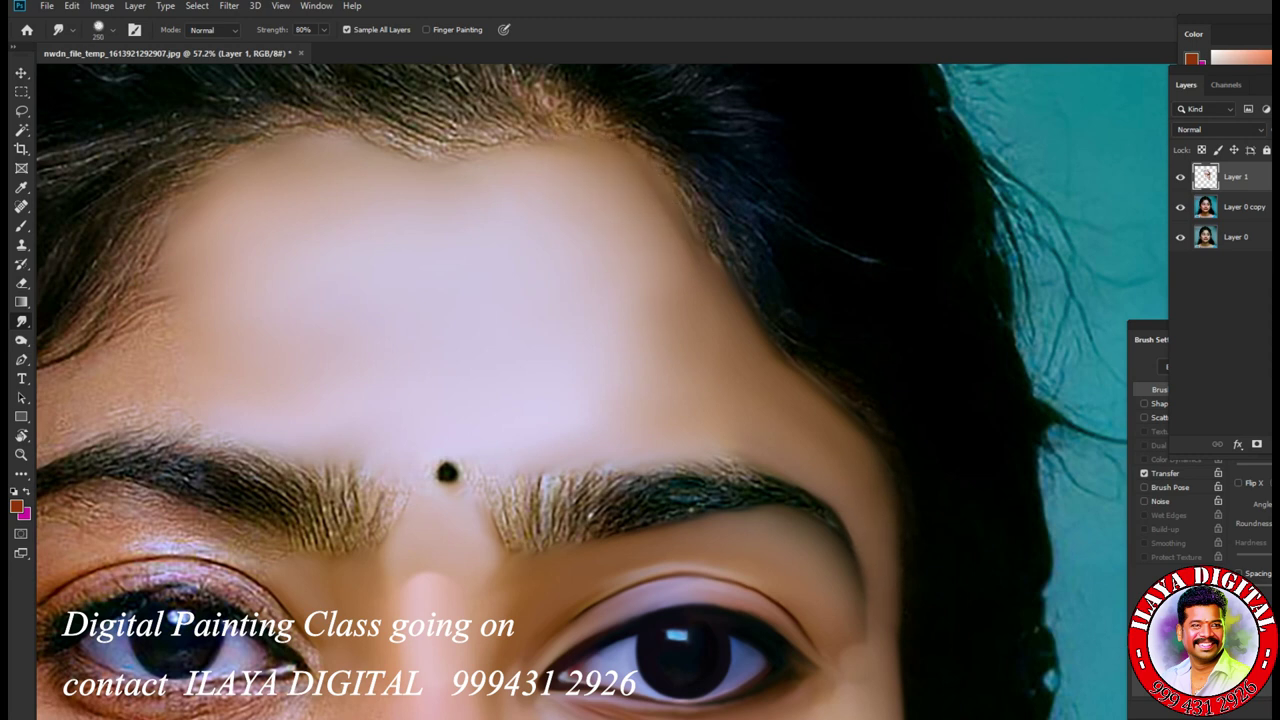
key(bracketright)
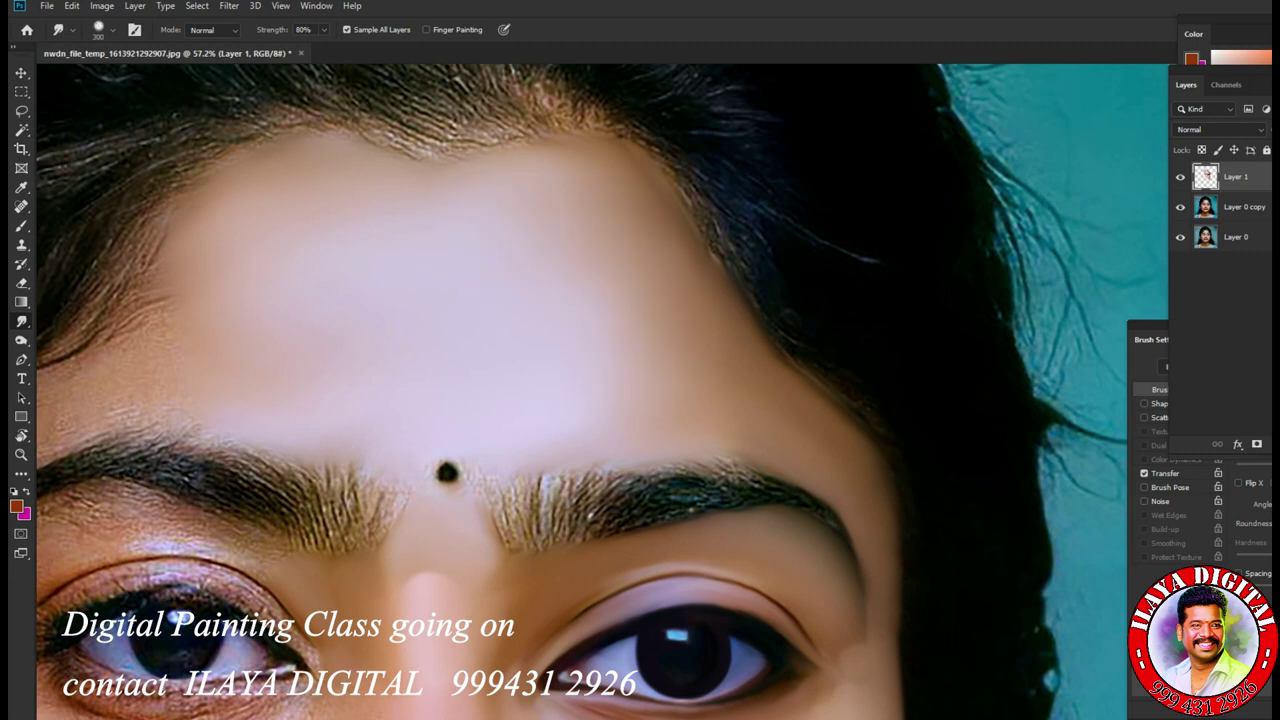
drag(420, 148, 372, 140)
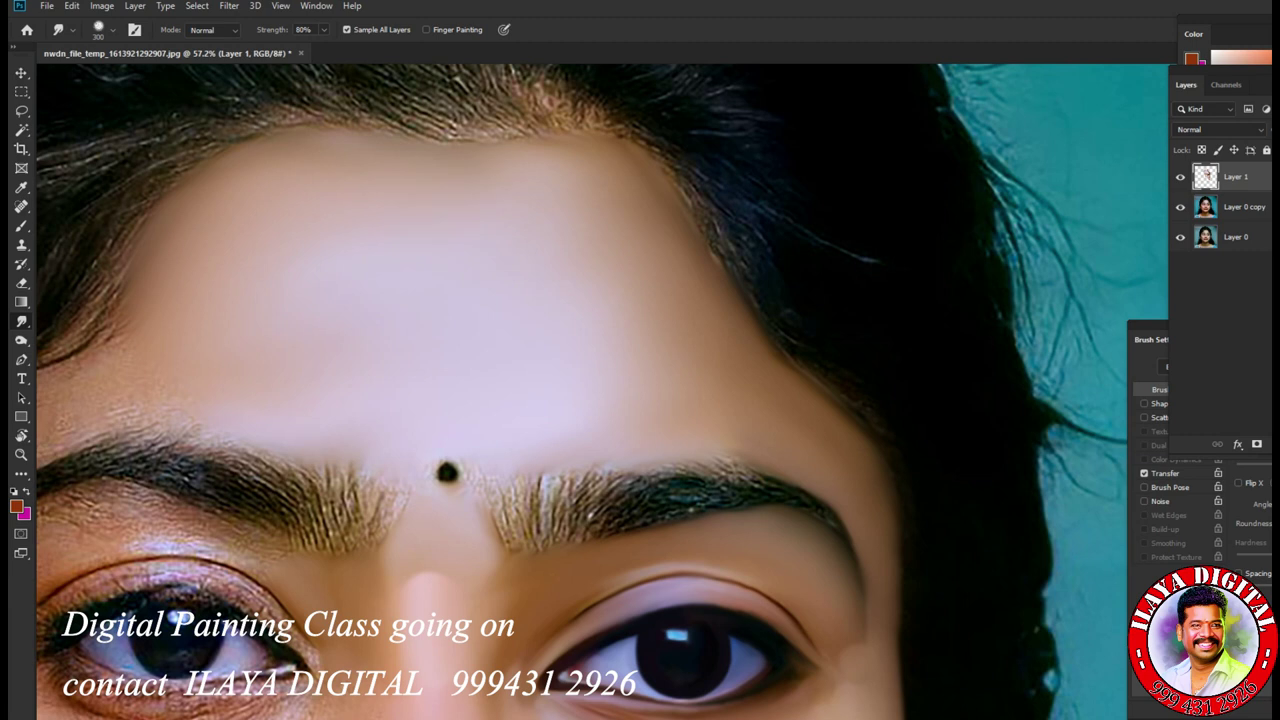
Step: Smudge the forehead above the left-hand eyebrow and along the temple hairline with 200 to 300 px brushes
scroll(602, 392, left, 5)
key(bracketleft)
key(bracketleft)
key(bracketleft)
key(bracketleft)
key(bracketleft)
key(bracketleft)
key(bracketleft)
key(bracketleft)
key(bracketleft)
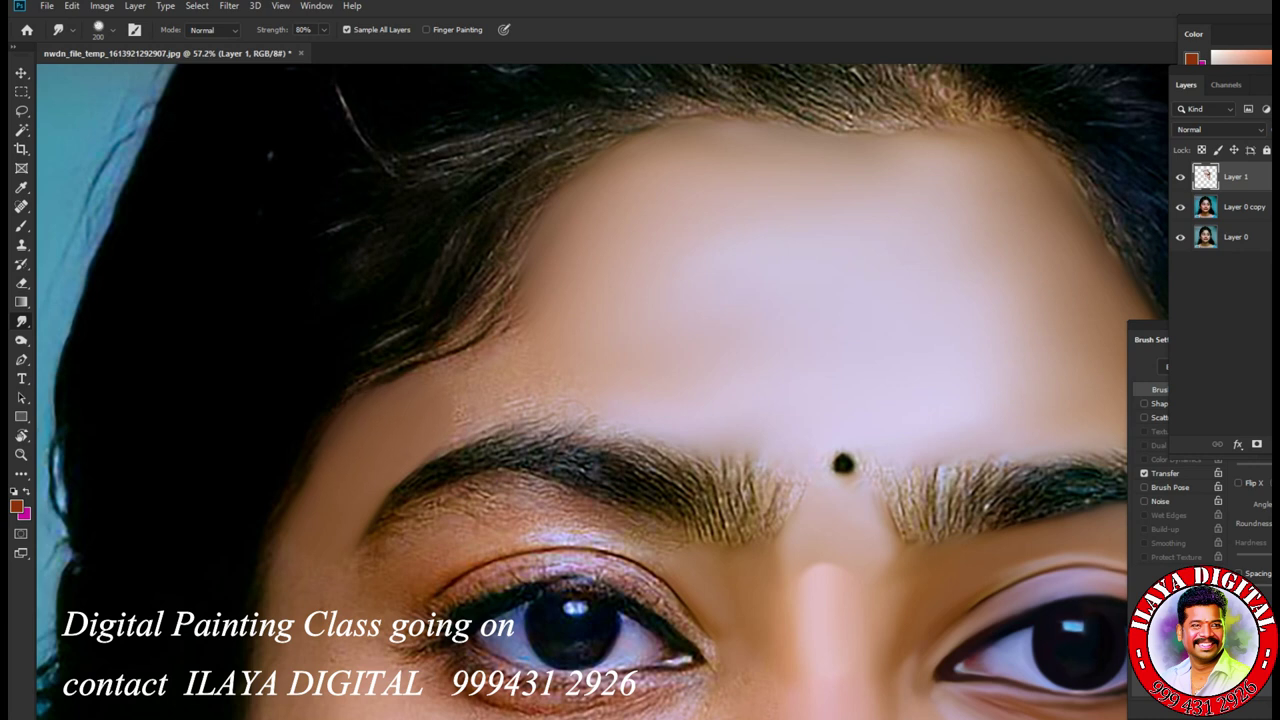
mouse_move(416, 372)
mouse_down()
mouse_move(466, 398)
mouse_move(490, 430)
mouse_move(524, 350)
mouse_move(498, 318)
mouse_move(584, 430)
mouse_up()
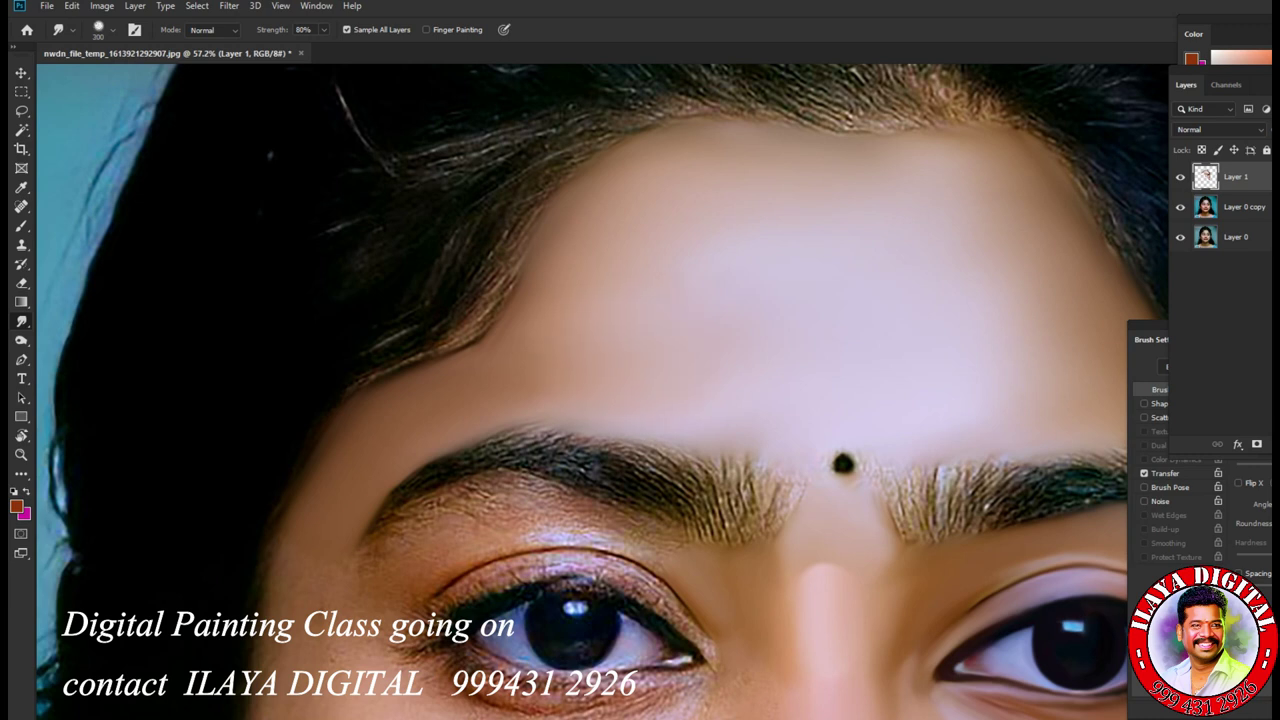
scroll(640, 390, down, 5)
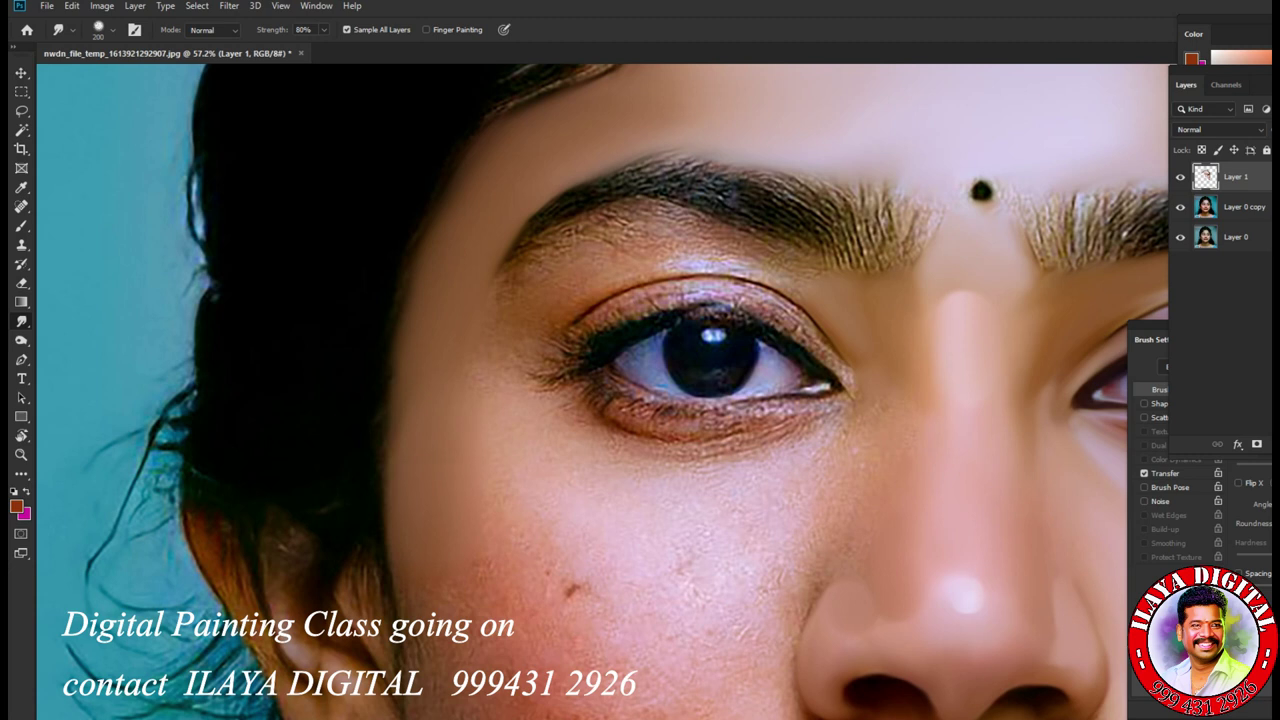
Step: Smudge away the dark spot on the left-hand cheek near the jawline with a 250 px brush
scroll(608, 391, down, 7)
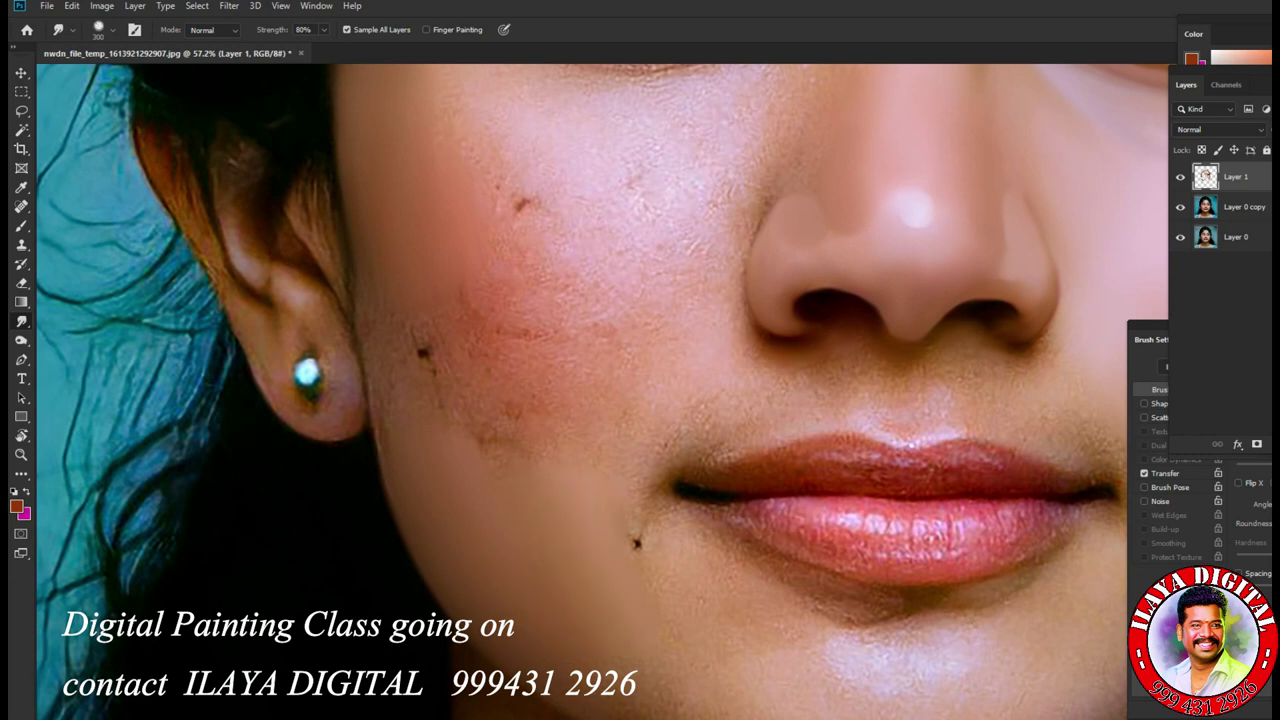
key(bracketleft)
drag(416, 338, 426, 356)
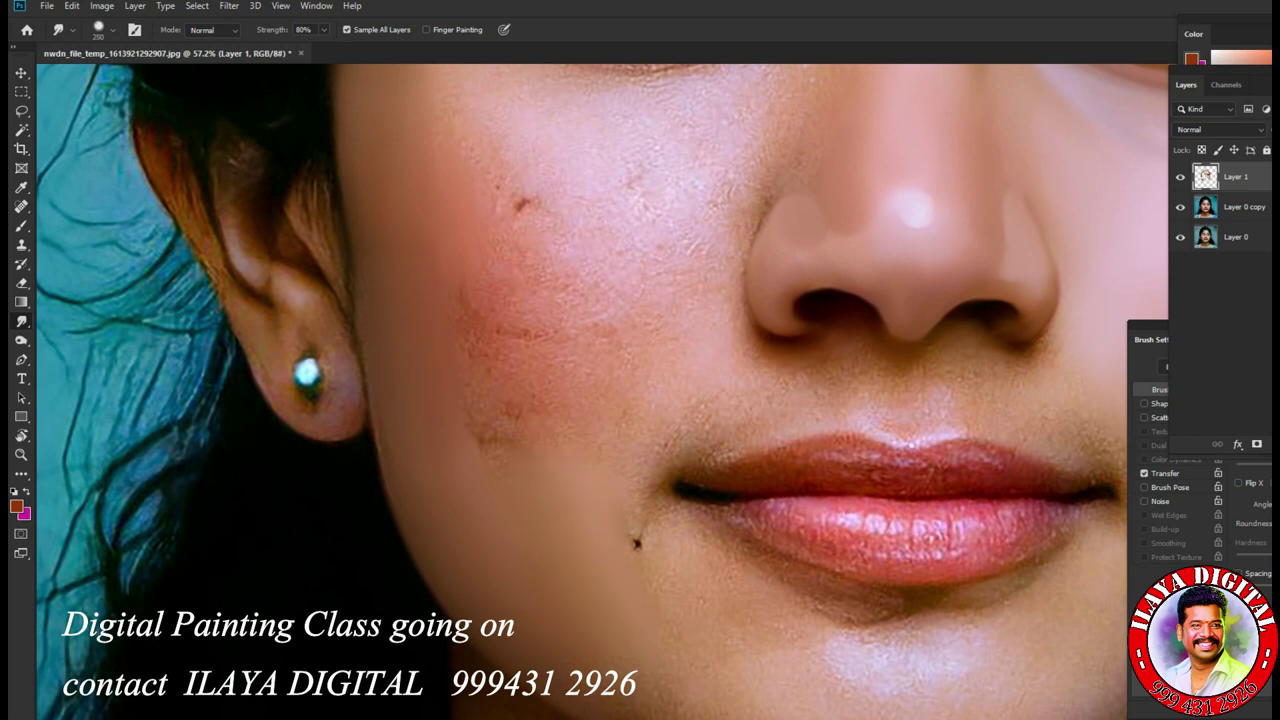
Step: Rotate the view to -22° at the left-hand eye and smudge the skin under the eyebrow's outer end with brushes of 35 to 100 px
scroll(600, 390, up, 5)
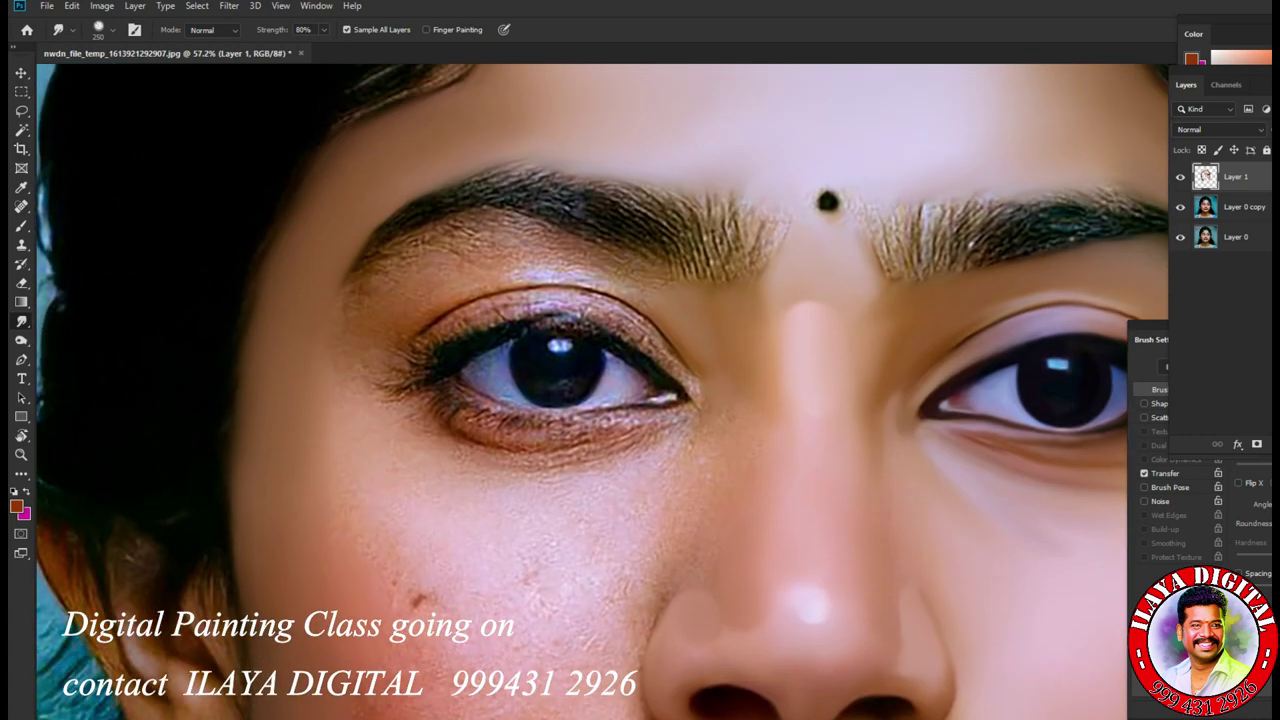
scroll(743, 531, up, 3)
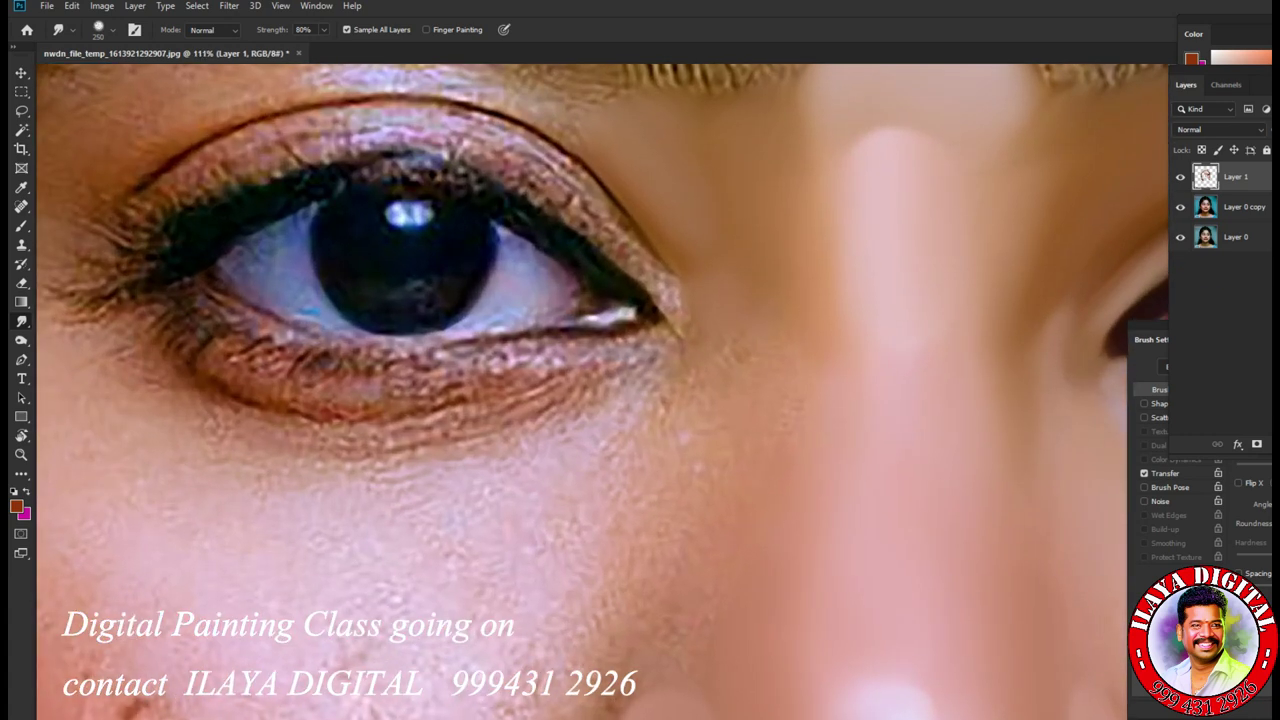
key(r)
drag(800, 400, 760, 300)
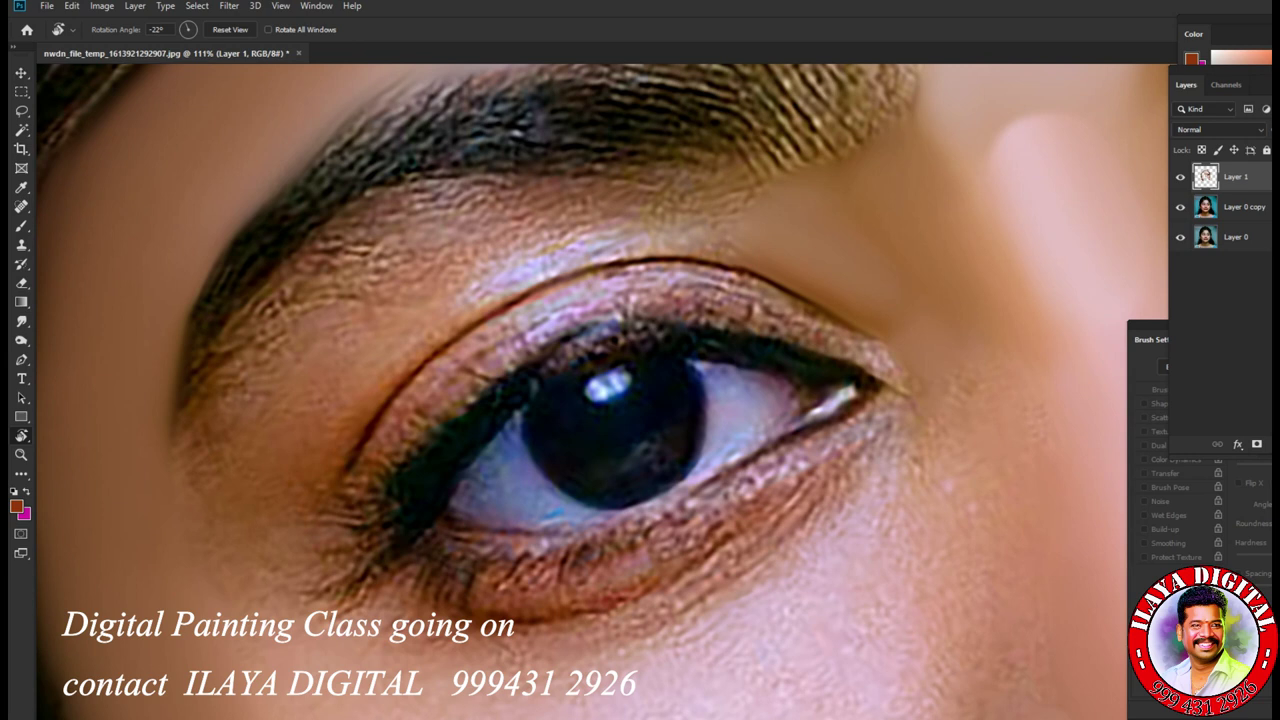
key(bracketleft)
key(bracketleft)
key(bracketleft)
key(bracketleft)
key(bracketleft)
key(bracketleft)
key(bracketleft)
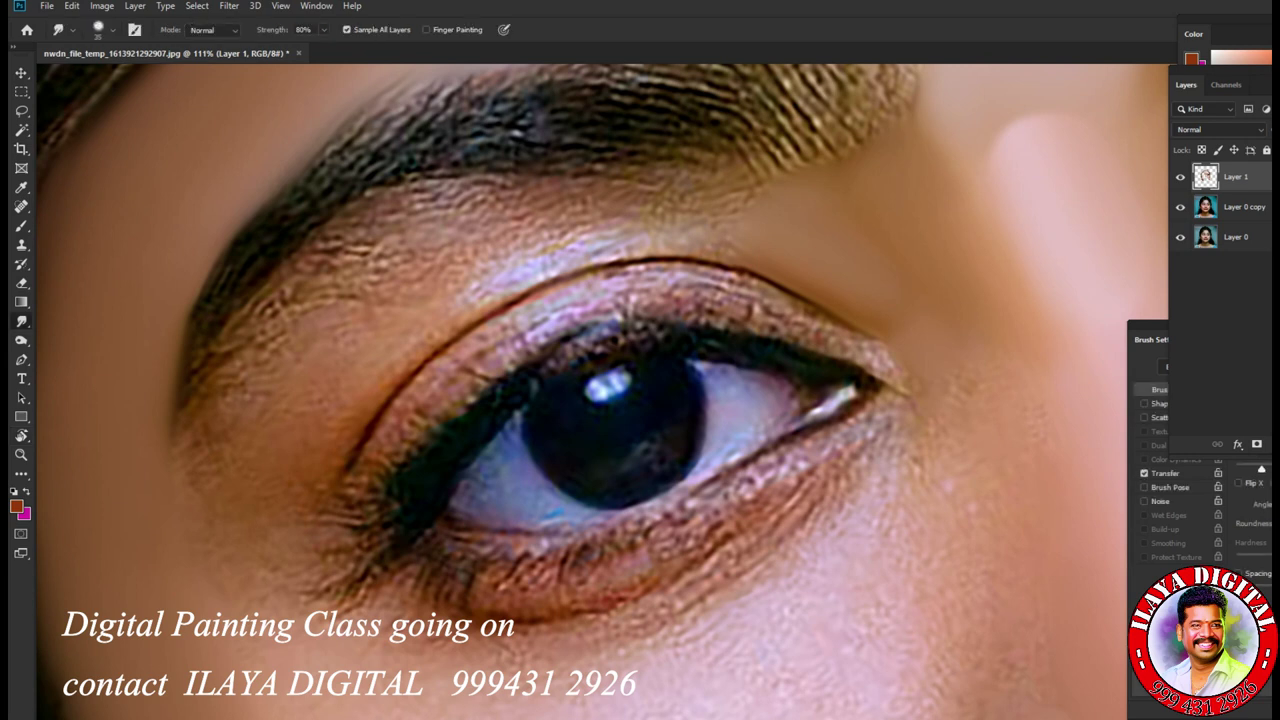
mouse_move(290, 345)
mouse_down()
mouse_move(265, 335)
mouse_move(235, 350)
mouse_up()
key(bracketright)
key(bracketright)
key(bracketright)
mouse_move(345, 425)
mouse_down()
mouse_move(390, 350)
mouse_move(455, 290)
mouse_move(330, 260)
mouse_move(295, 295)
mouse_up()
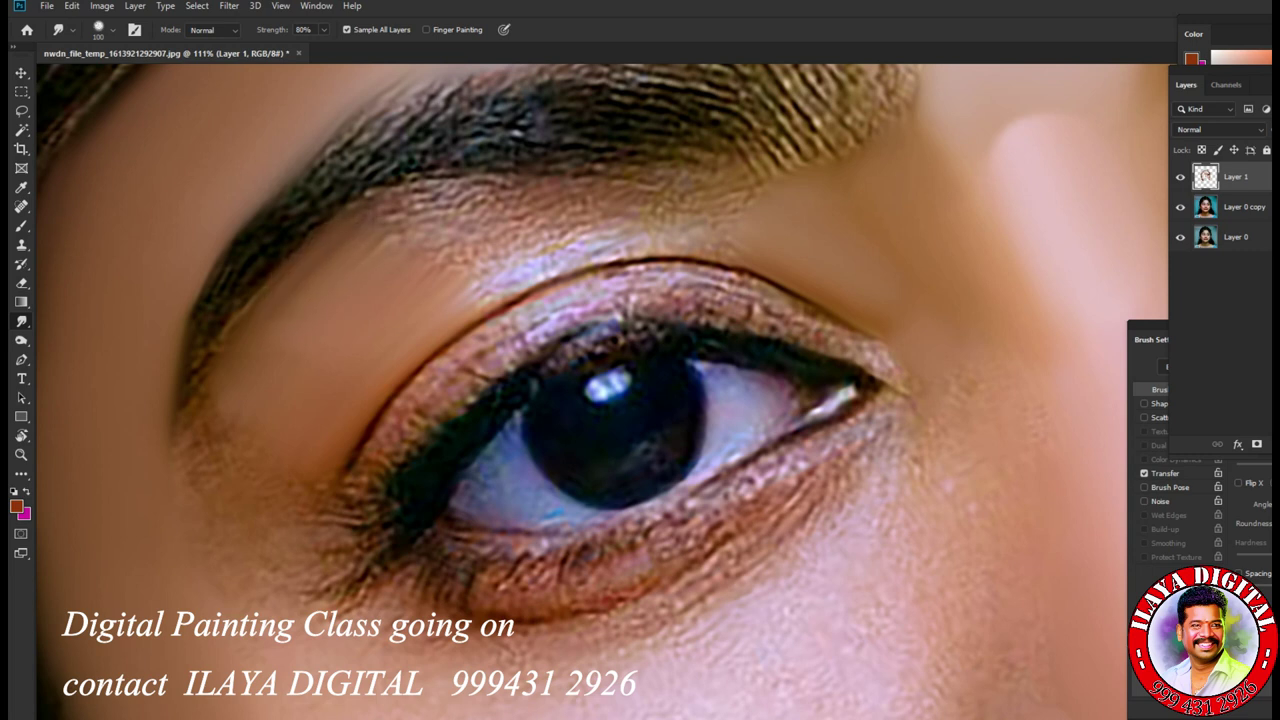
Step: Smudge the skin beside the outer eye corner, under the eyebrow and along the eyelid crease with brushes of about 90 to 125 px
key(ctrl+comma)
key(ctrl+comma)
key(ctrl+comma)
key(ctrl+comma)
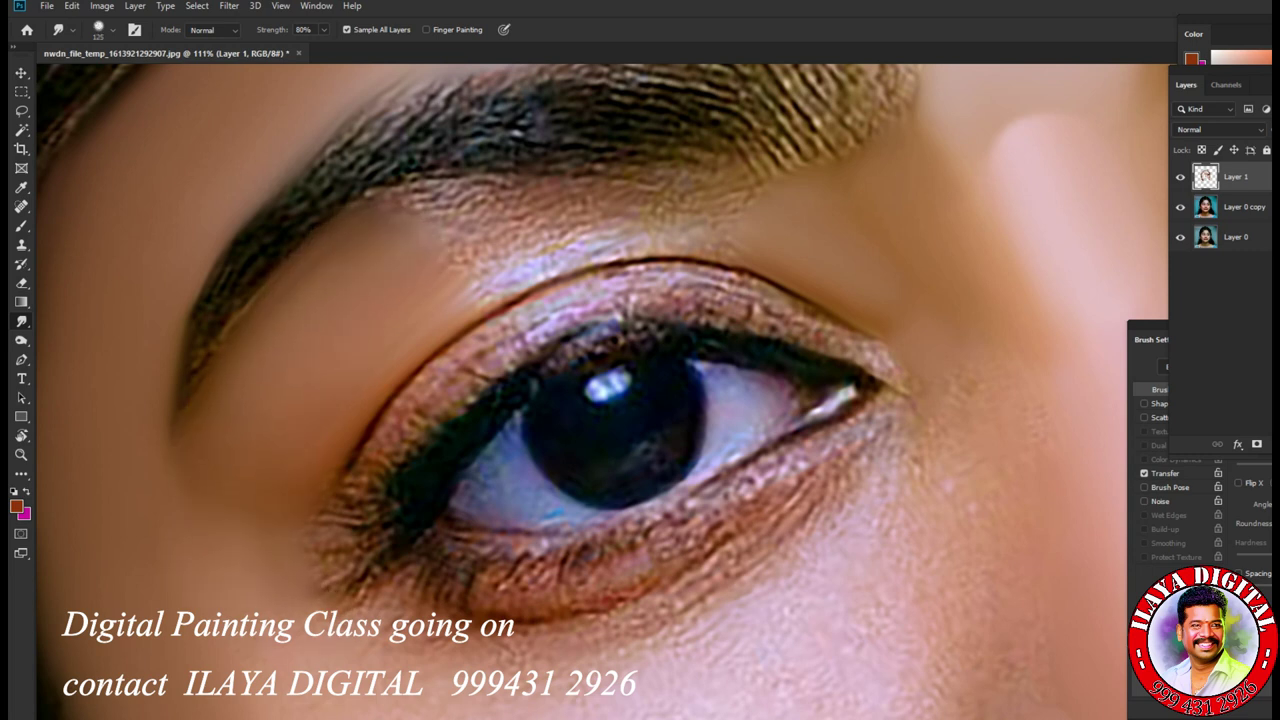
key(ctrl+comma)
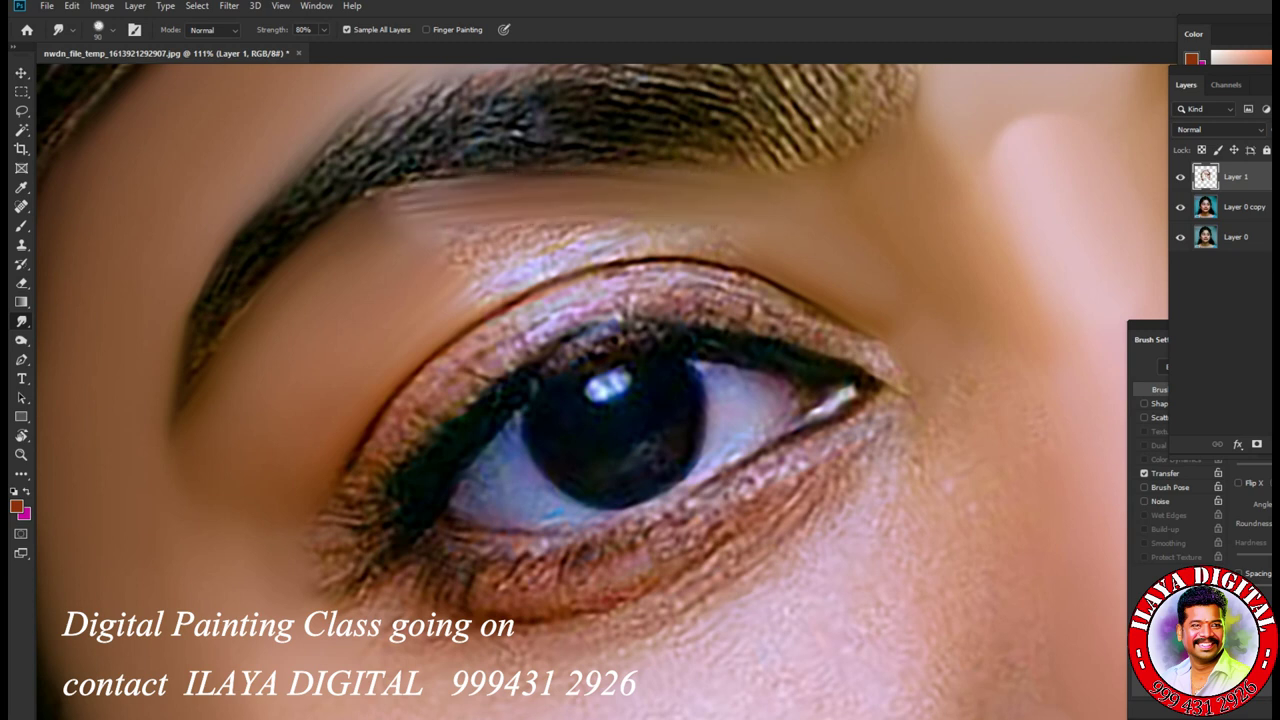
key(ctrl+comma)
drag(490, 200, 400, 210)
key(ctrl+comma)
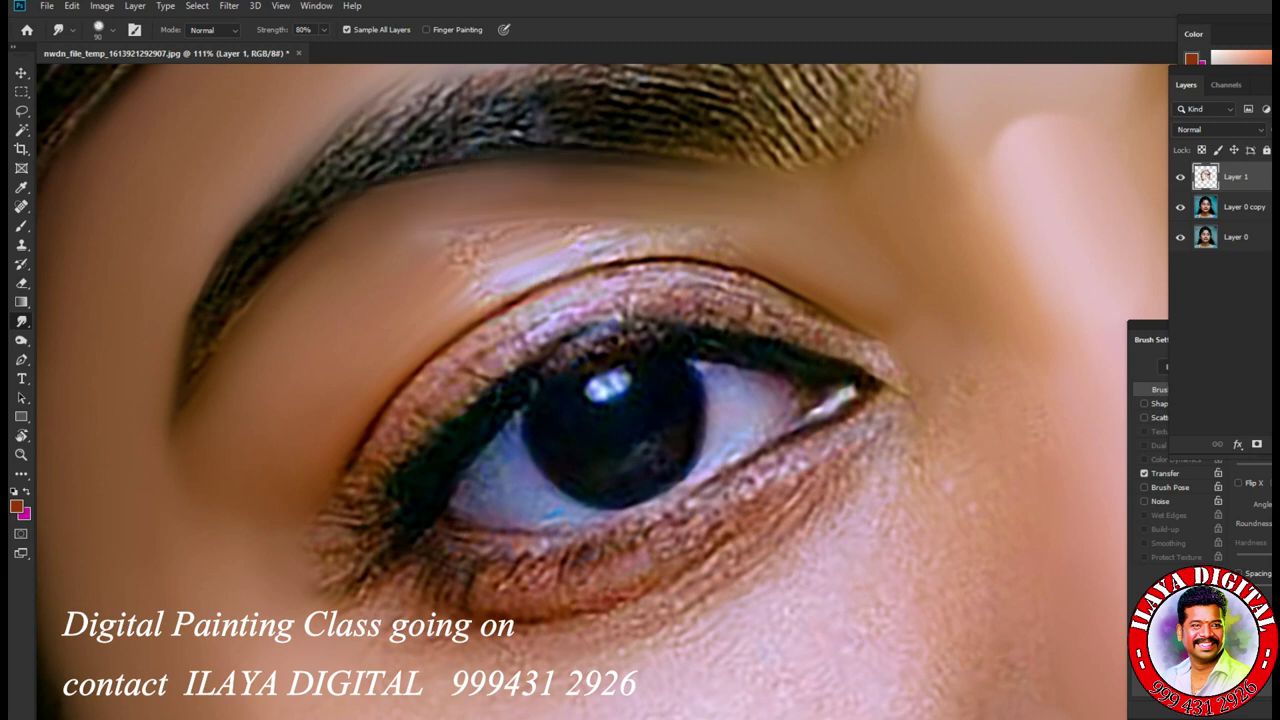
key(ctrl+comma)
mouse_move(700, 240)
mouse_down()
mouse_move(460, 270)
mouse_move(690, 240)
mouse_up()
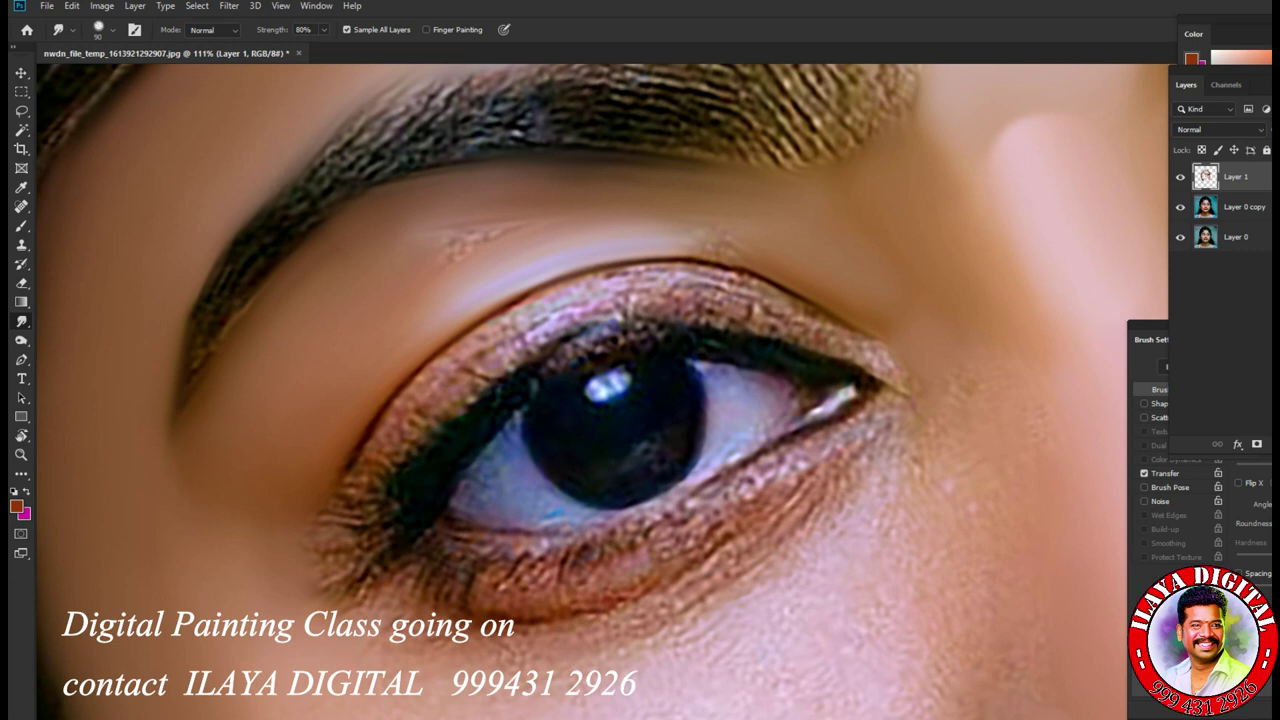
Step: Smudge the remaining textured patches between the eyebrow and the eyelid crease with a 90 px brush
key(ctrl+comma)
key(ctrl+comma)
key(ctrl+comma)
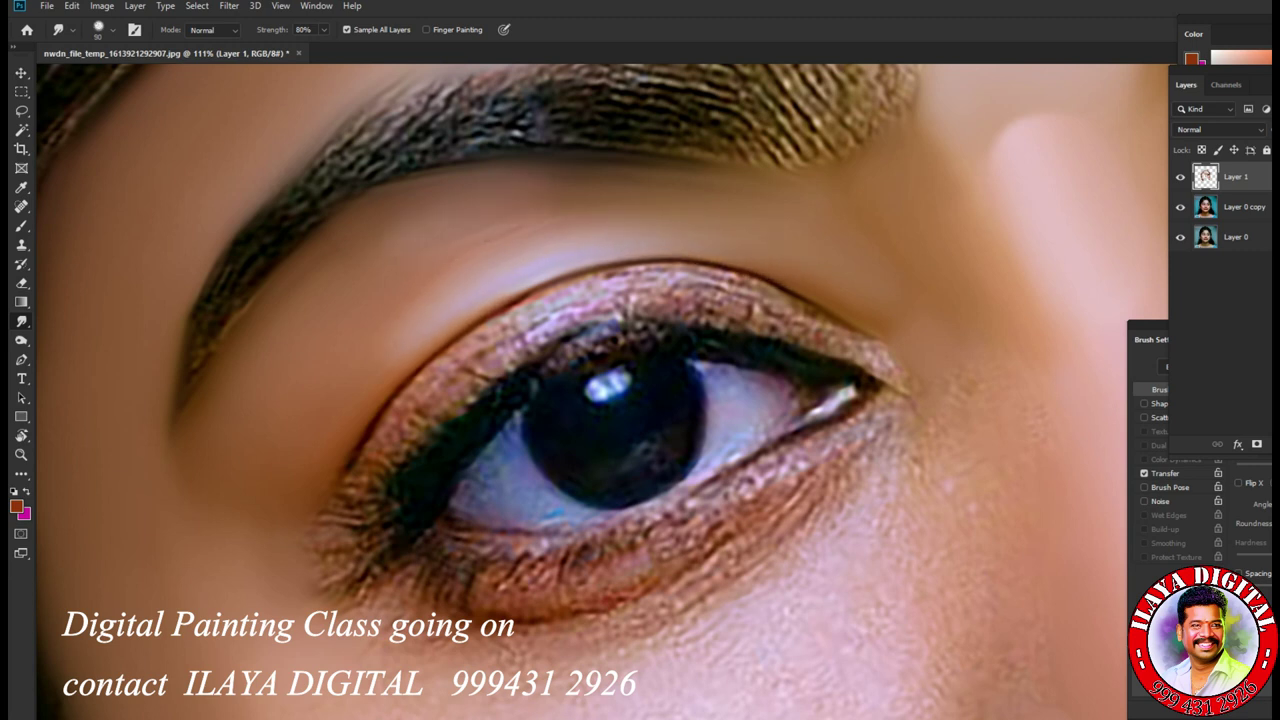
key(ctrl+comma)
key(ctrl+comma)
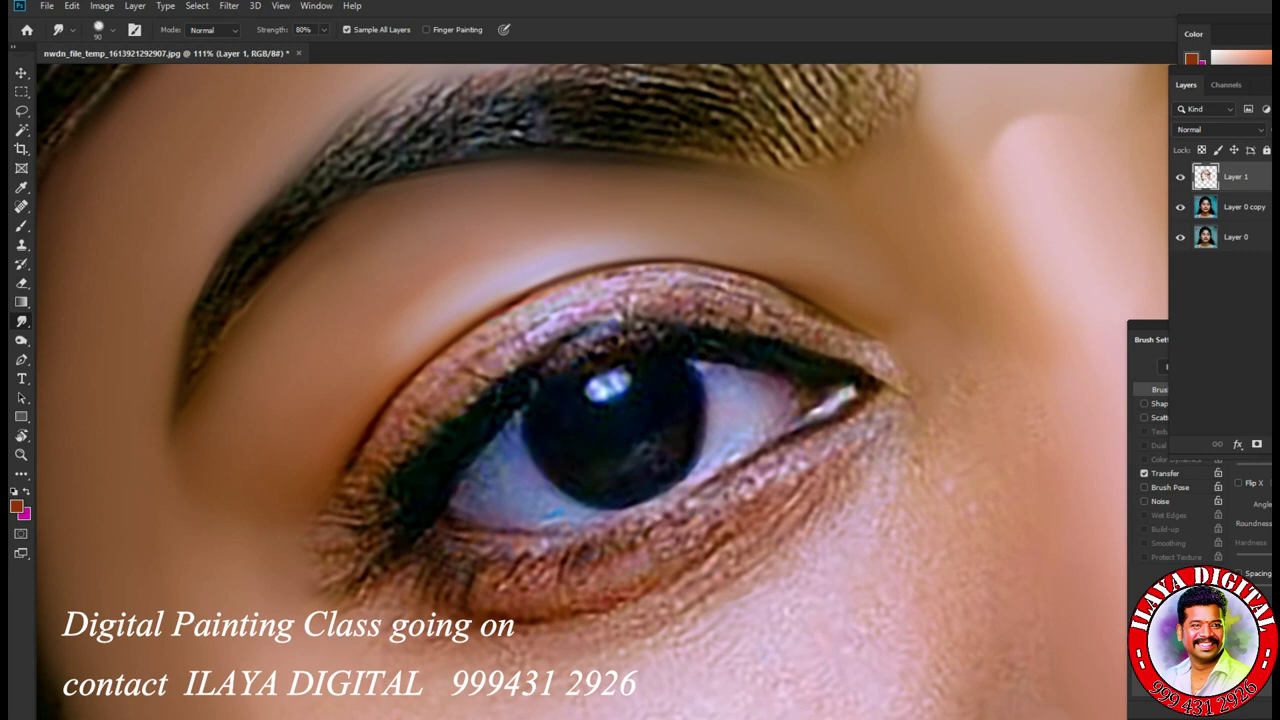
Step: Select the Layer 0 copy layer and set the brush to 100 px
key(alt+bracketleft)
key(bracketright)
key(ctrl+comma)
scroll(868, 540, down, 3)
key(ctrl+comma)
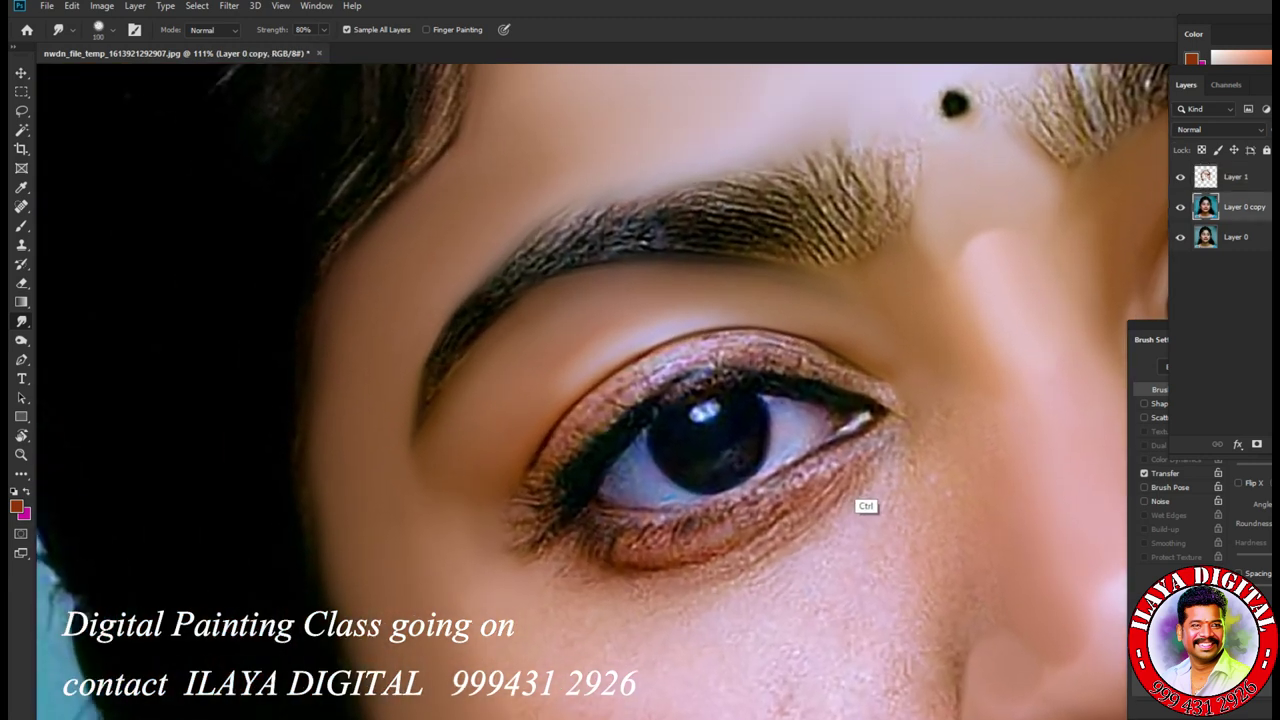
key(ctrl+comma)
scroll(950, 650, down, 3)
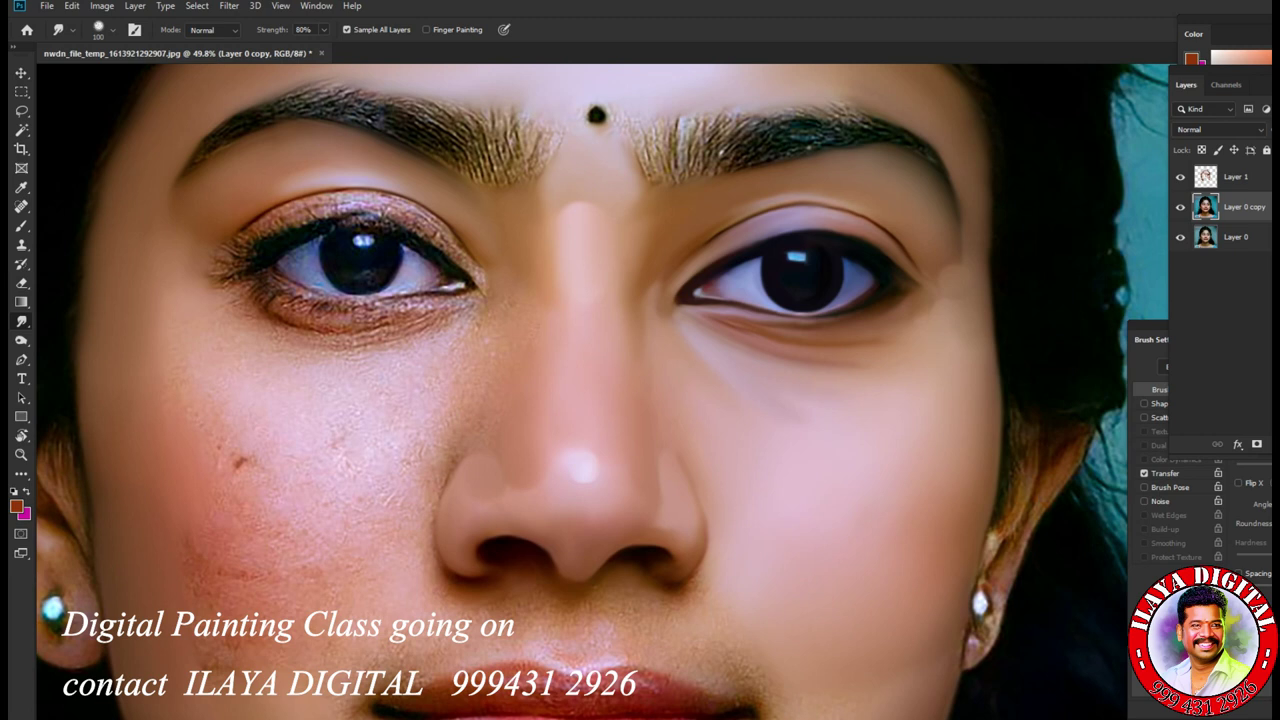
Step: Save the document on the E: drive as sai pallavi 2021.psd
key(ctrl+shift+s)
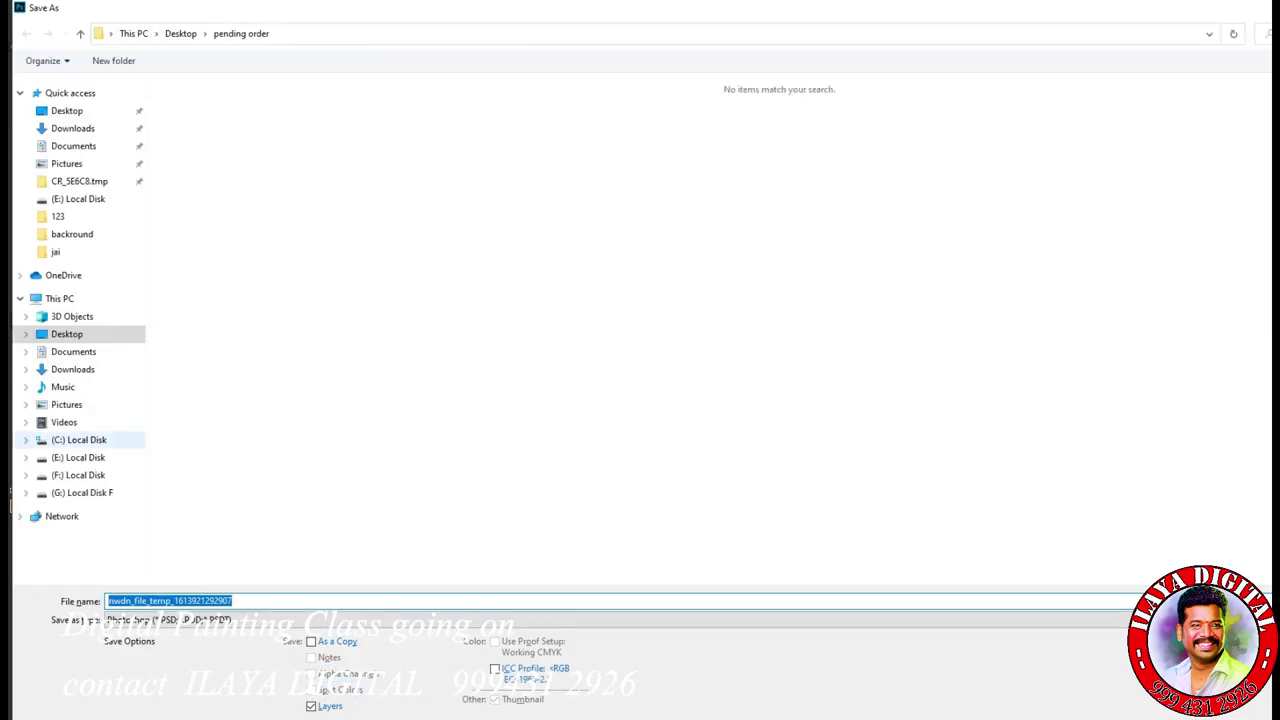
click(78, 457)
click(197, 215)
key(Return)
click(747, 385)
key(Return)
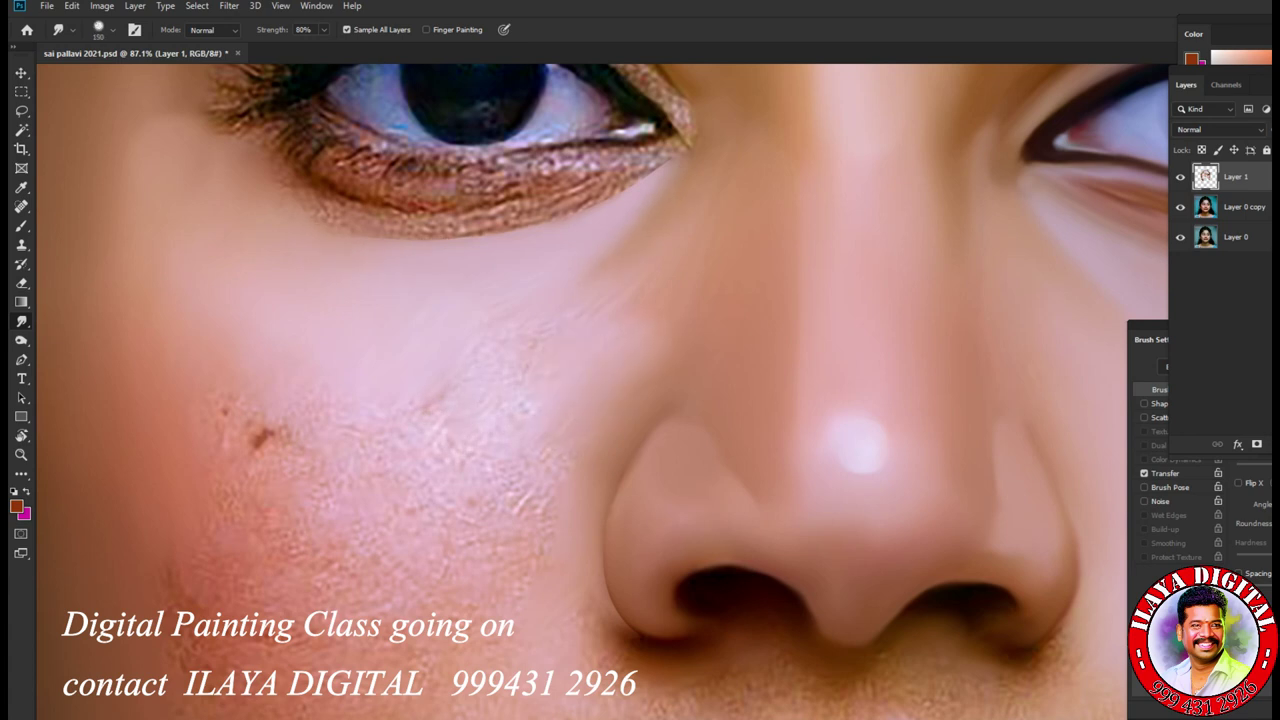
Step: Smudge the left-hand cheek from beside the nose down toward the mouth and jaw with brushes growing from 250 to 700 px
key(bracketright)
key(bracketright)
key(bracketright)
mouse_move(550, 480)
mouse_down()
mouse_move(520, 500)
mouse_move(480, 420)
mouse_up()
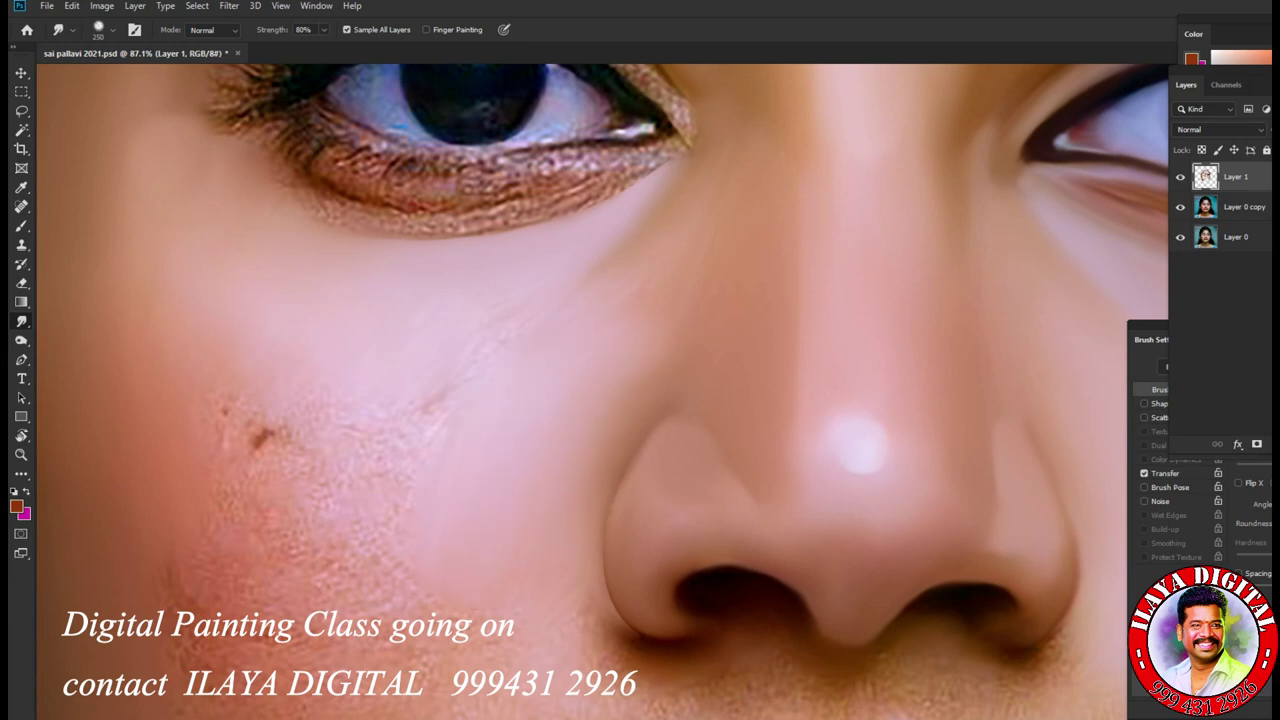
drag(300, 520, 258, 436)
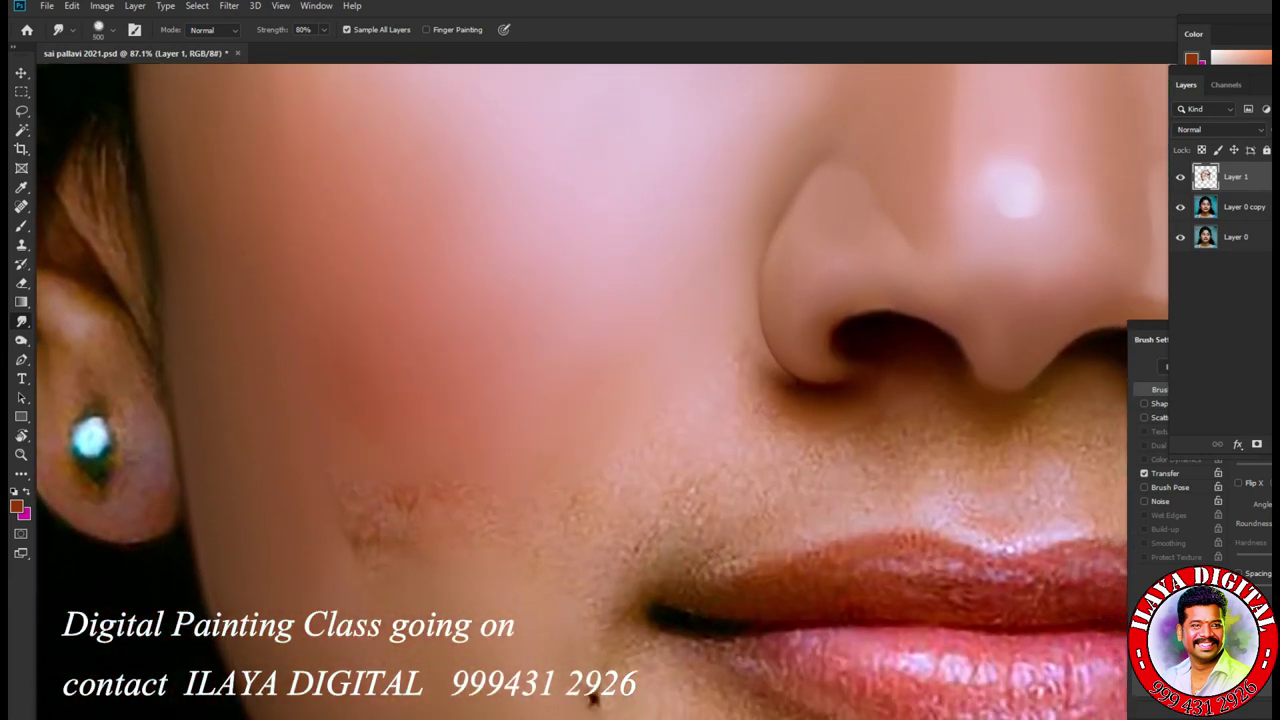
drag(461, 297, 400, 430)
scroll(565, 385, down, 5)
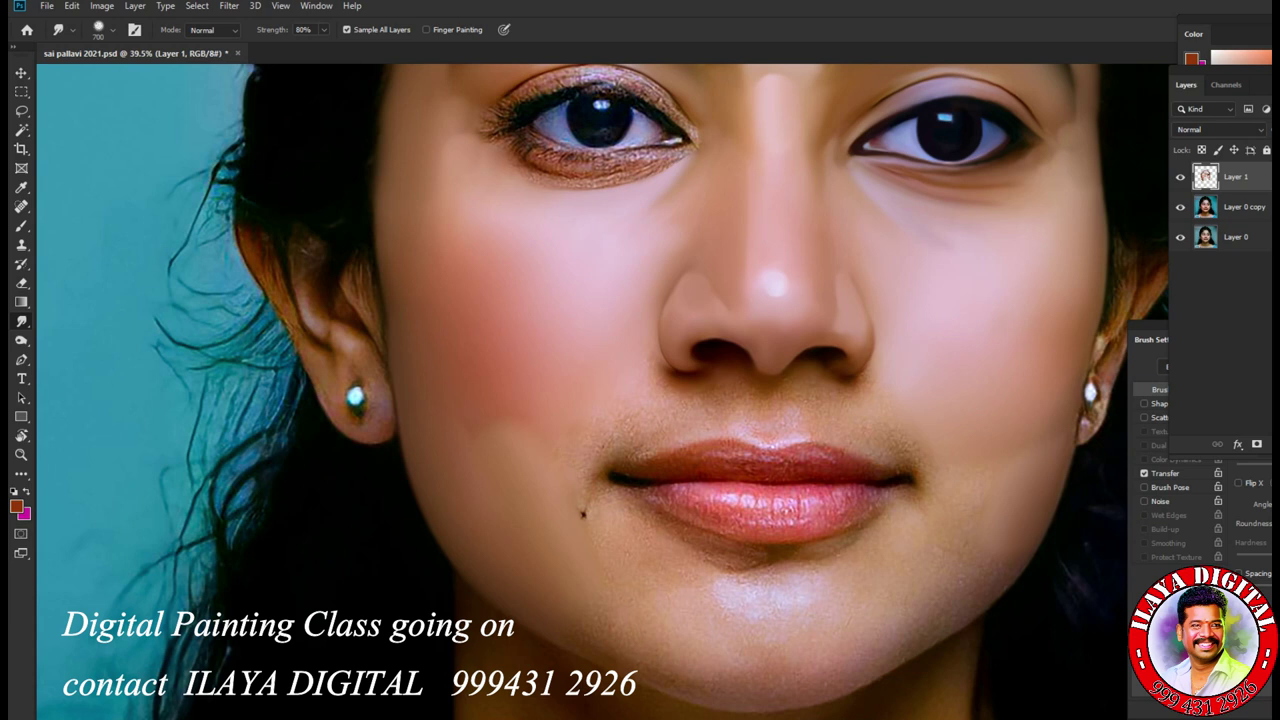
Step: Smudge the textured skin fold beneath the left-hand eye with a brush of about 30 to 45 px
scroll(600, 390, up, 2)
scroll(640, 540, up, 5)
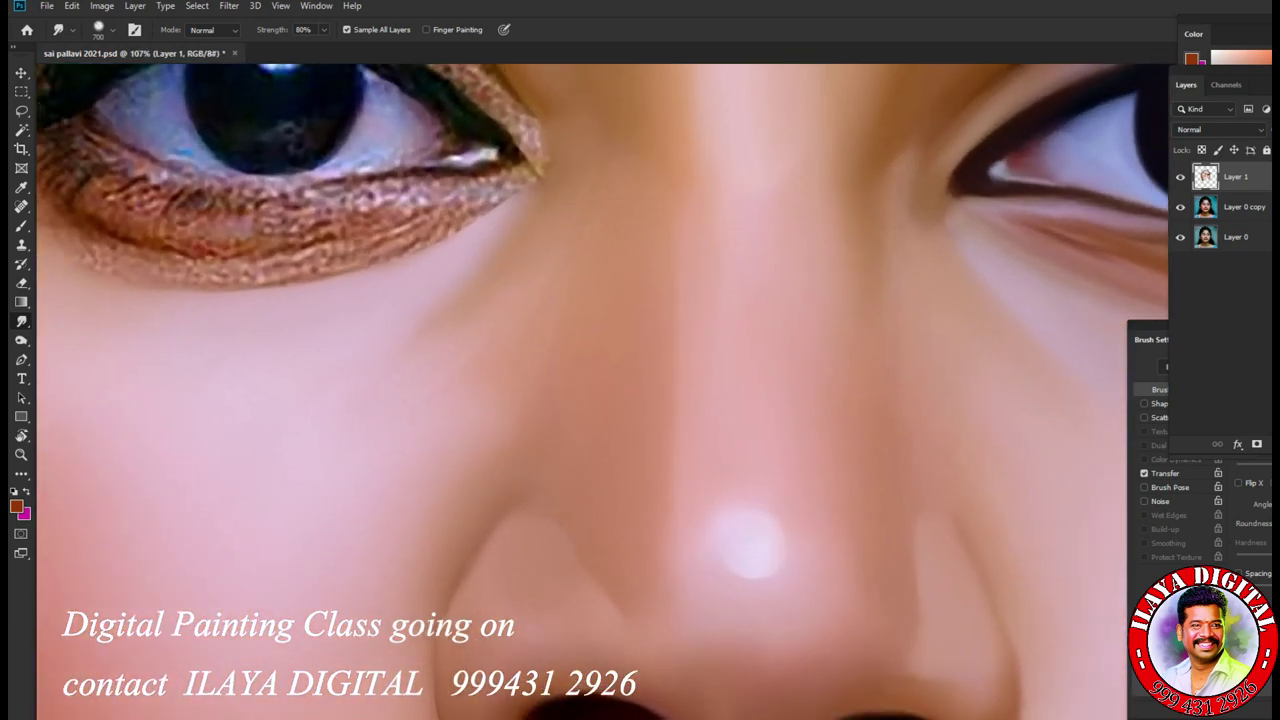
scroll(607, 391, up, 3)
scroll(607, 391, left, 4)
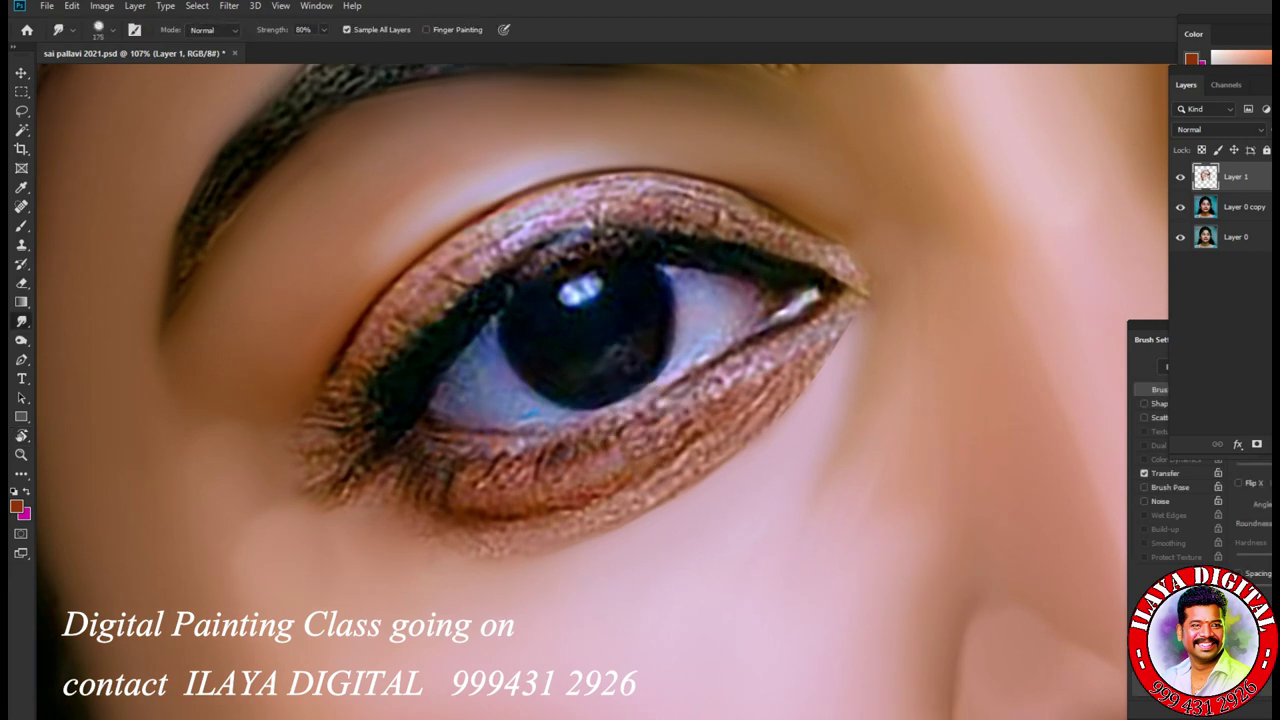
key(bracketleft)
key(bracketleft)
key(bracketleft)
key(bracketleft)
key(bracketleft)
key(bracketleft)
key(bracketleft)
key(bracketleft)
key(bracketleft)
key(bracketleft)
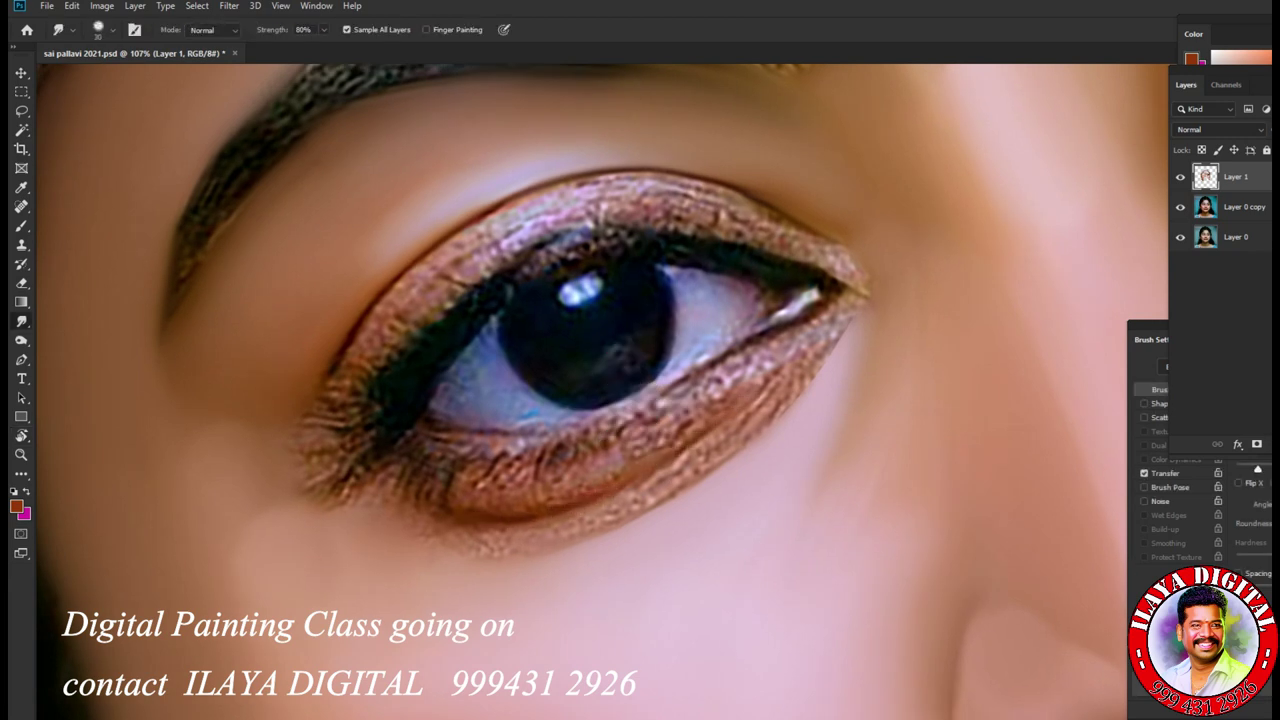
mouse_move(549, 534)
mouse_down()
mouse_move(690, 470)
mouse_move(835, 335)
mouse_move(728, 461)
mouse_move(600, 528)
mouse_up()
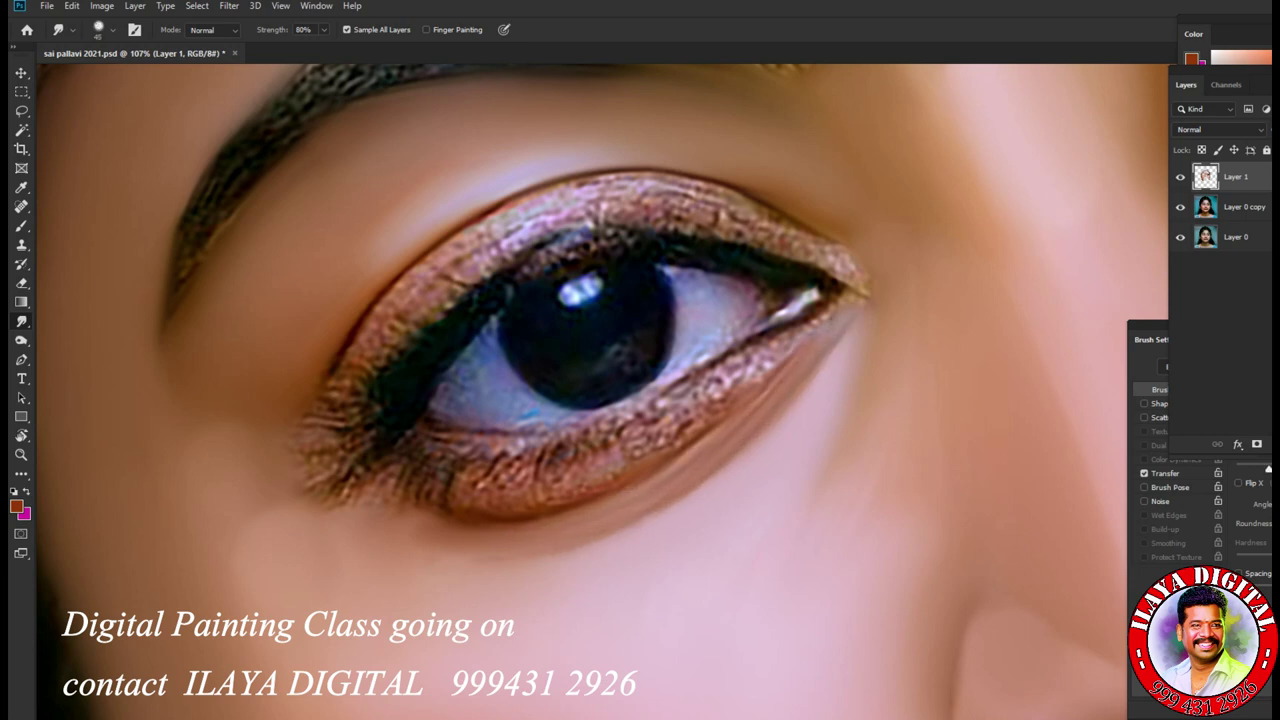
Step: Smudge the lower eyelid and its outer lashes on the left-hand eye at 85% strength with 45 to 60 px brushes
mouse_move(555, 474)
mouse_down()
mouse_move(472, 476)
mouse_move(545, 468)
mouse_up()
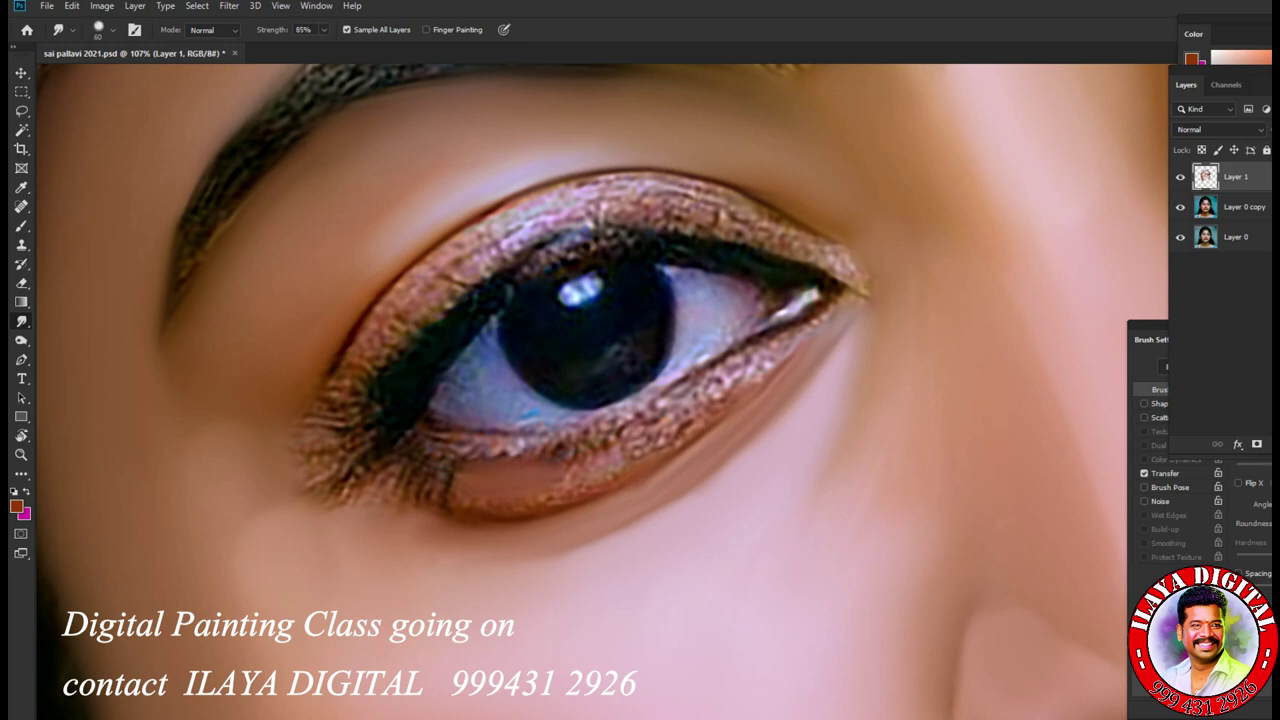
mouse_move(462, 490)
mouse_down()
mouse_move(555, 500)
mouse_move(758, 368)
mouse_up()
mouse_move(566, 452)
mouse_down()
mouse_move(630, 440)
mouse_move(768, 364)
mouse_move(862, 286)
mouse_up()
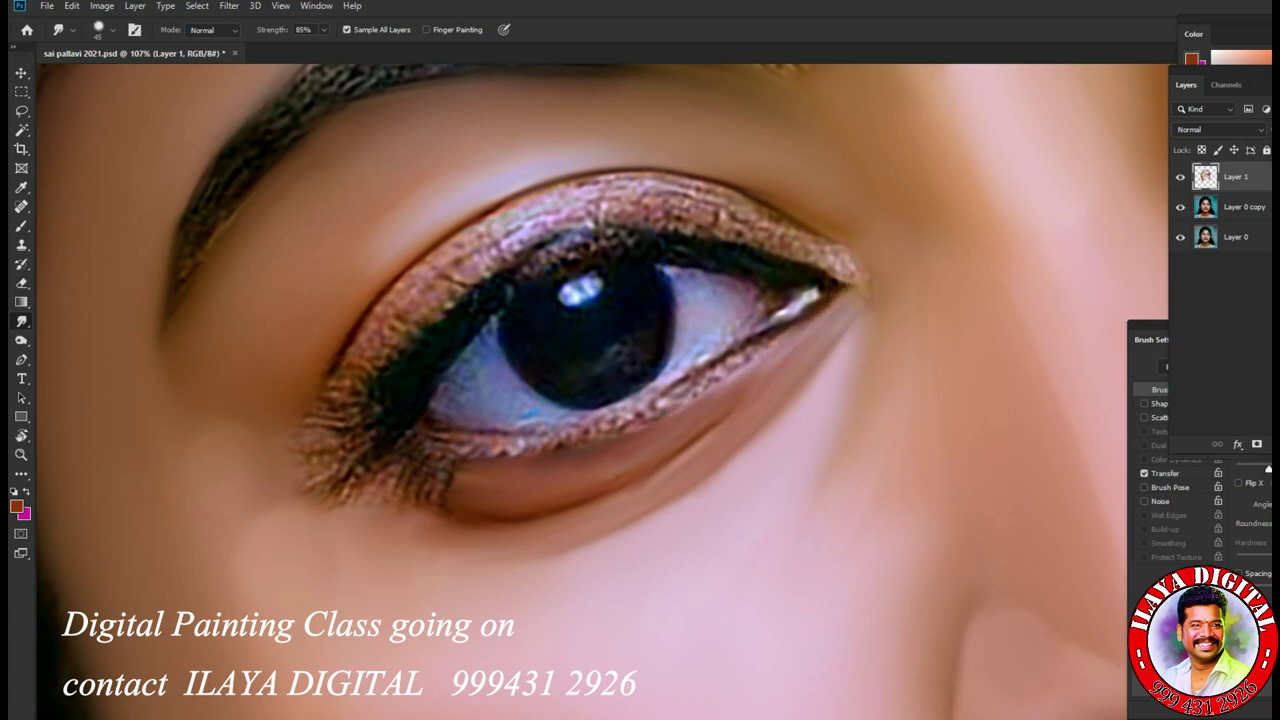
drag(600, 474, 810, 322)
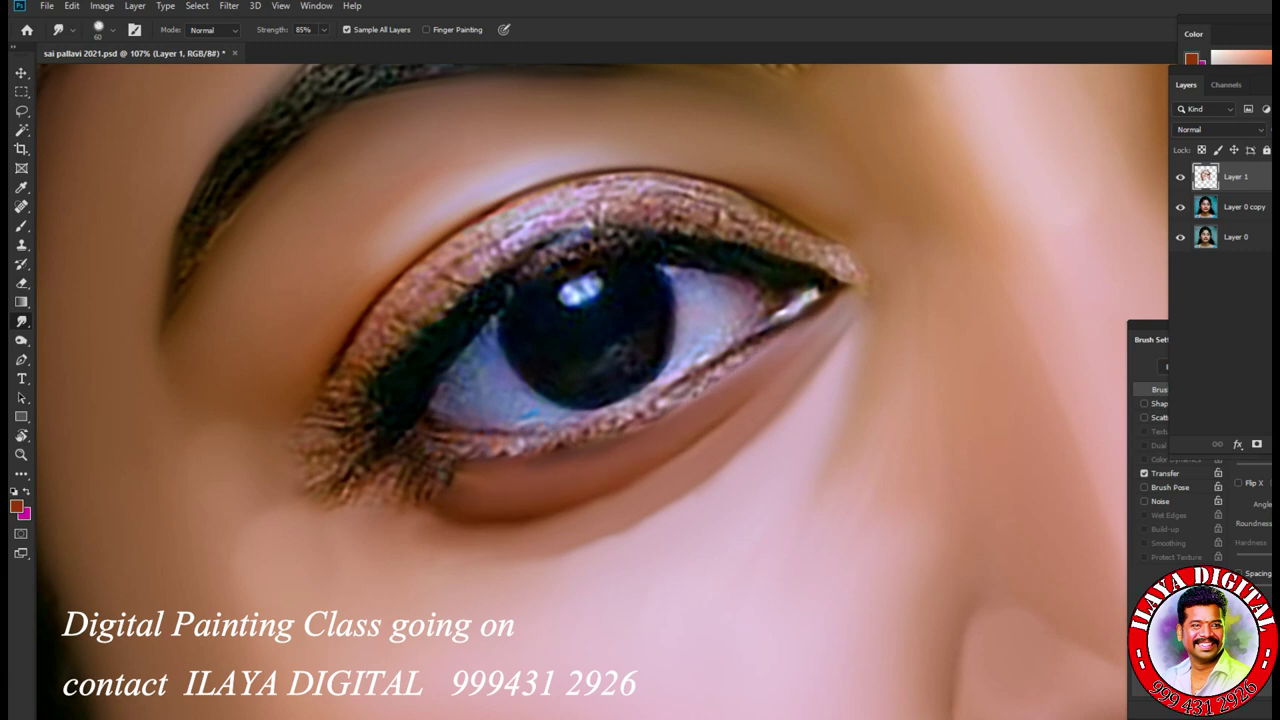
mouse_move(356, 500)
mouse_down()
mouse_move(398, 470)
mouse_move(452, 462)
mouse_move(410, 488)
mouse_move(430, 512)
mouse_move(500, 520)
mouse_move(720, 430)
mouse_up()
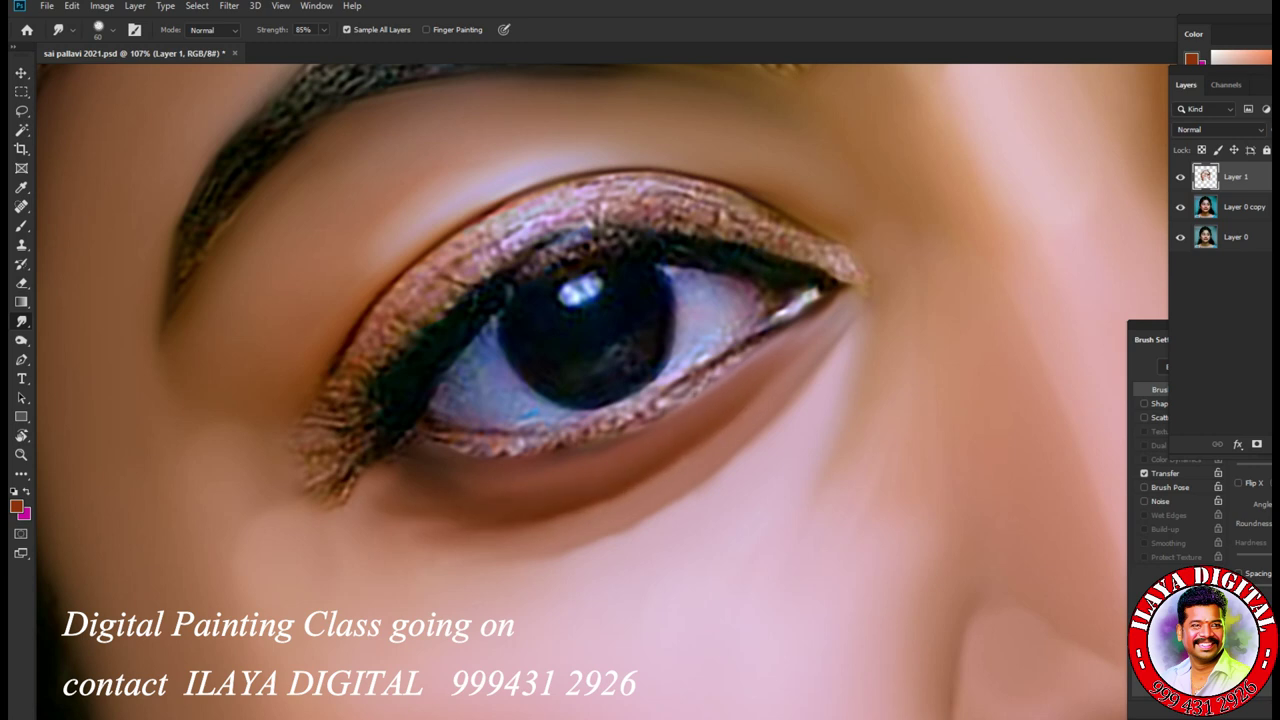
mouse_move(390, 515)
mouse_down()
mouse_move(398, 485)
mouse_move(405, 525)
mouse_up()
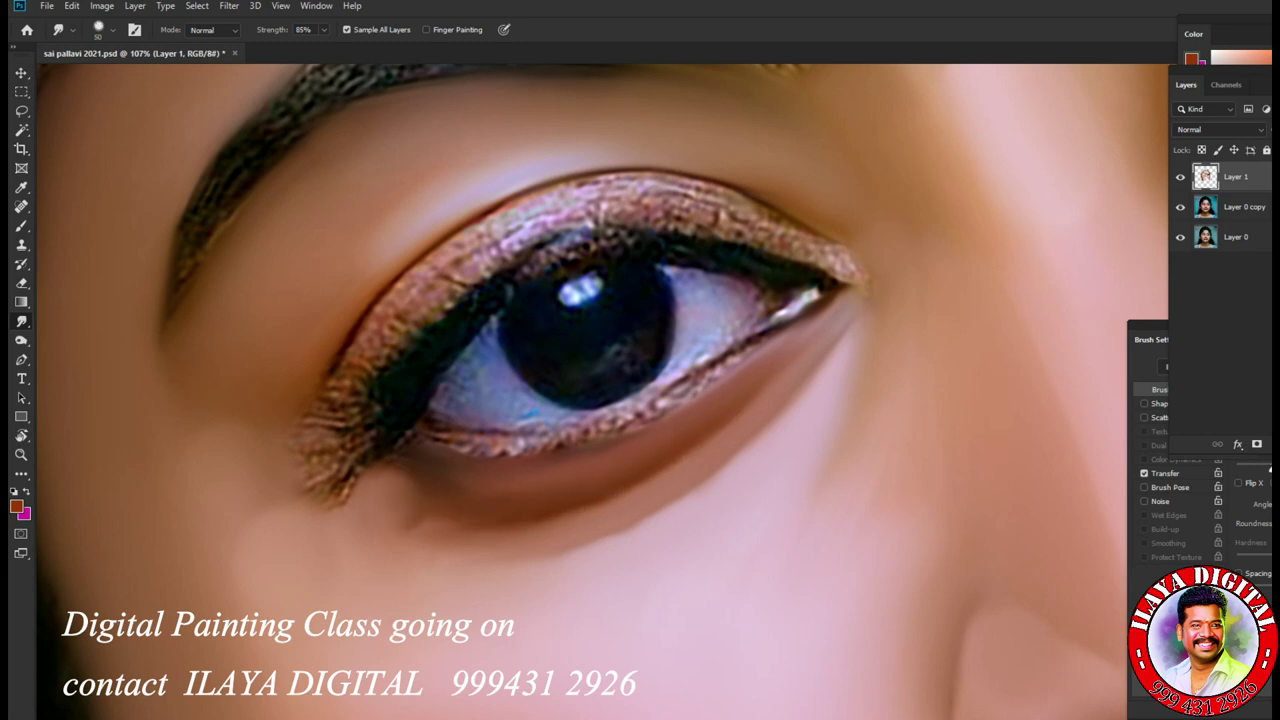
Step: Smudge the outer lashes and the upper eyelid of the left-hand eye across to the inner corner with 50 to 100 px brushes
mouse_move(560, 212)
mouse_down()
mouse_move(465, 270)
mouse_move(600, 205)
mouse_move(435, 278)
mouse_move(340, 400)
mouse_move(400, 325)
mouse_move(420, 330)
mouse_move(310, 420)
mouse_move(310, 480)
mouse_up()
mouse_move(360, 430)
mouse_down()
mouse_move(322, 495)
mouse_move(345, 450)
mouse_up()
drag(374, 364, 345, 415)
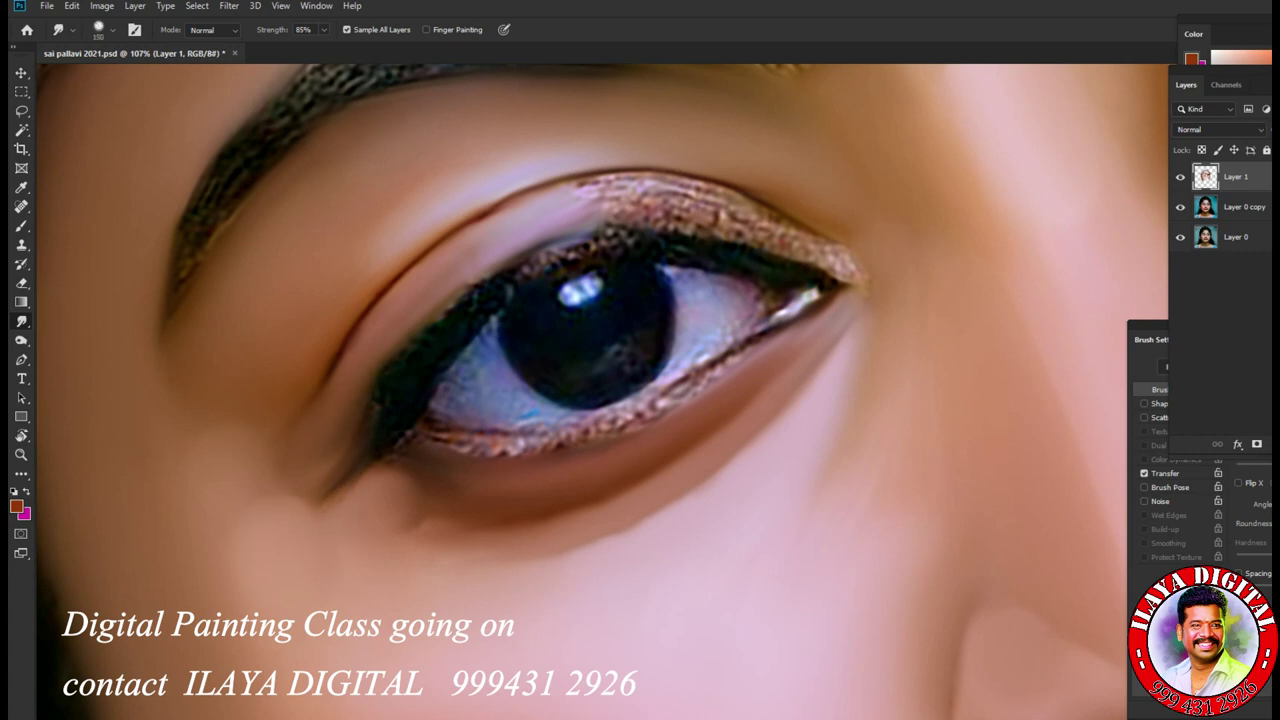
drag(385, 365, 350, 405)
mouse_move(410, 320)
mouse_down()
mouse_move(340, 440)
mouse_move(490, 250)
mouse_move(550, 215)
mouse_move(690, 210)
mouse_move(830, 262)
mouse_up()
drag(660, 190, 760, 212)
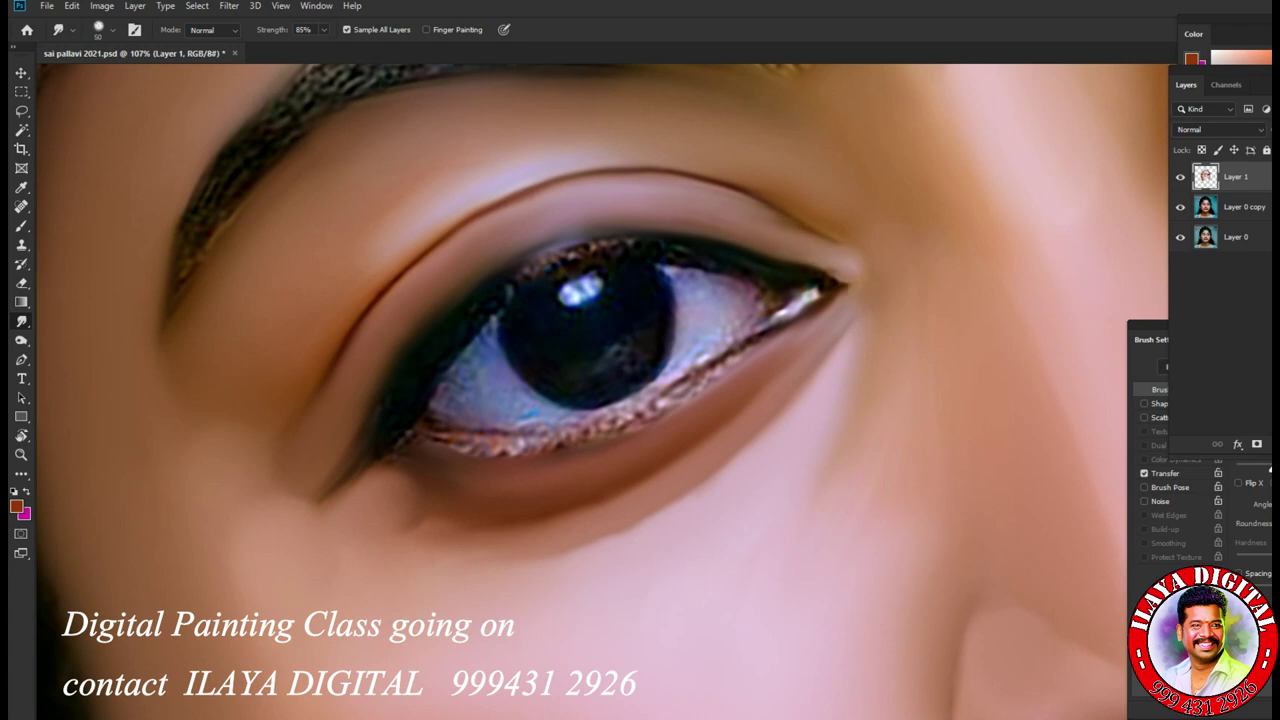
Step: Rotate the view to -33° at 200% zoom and smudge the upper lash line into a smooth dark band with 45 to 50 px brushes
scroll(613, 192, up, 4)
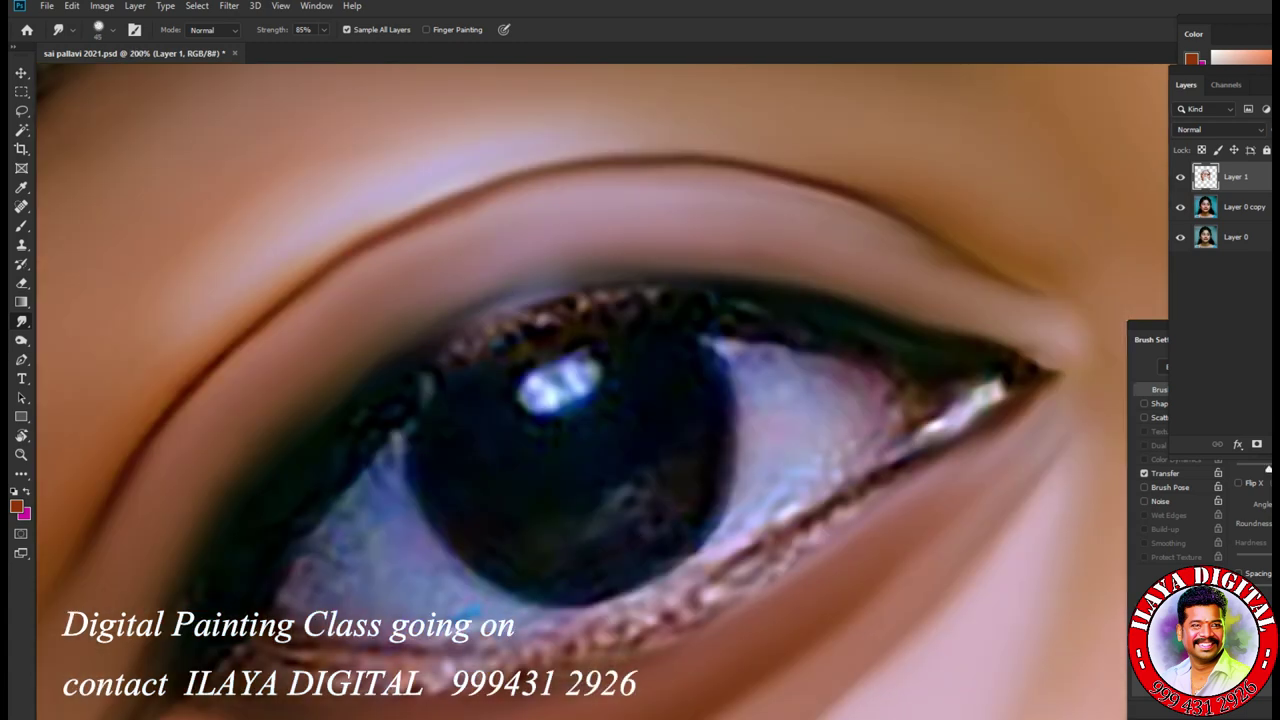
key(r)
drag(760, 300, 715, 235)
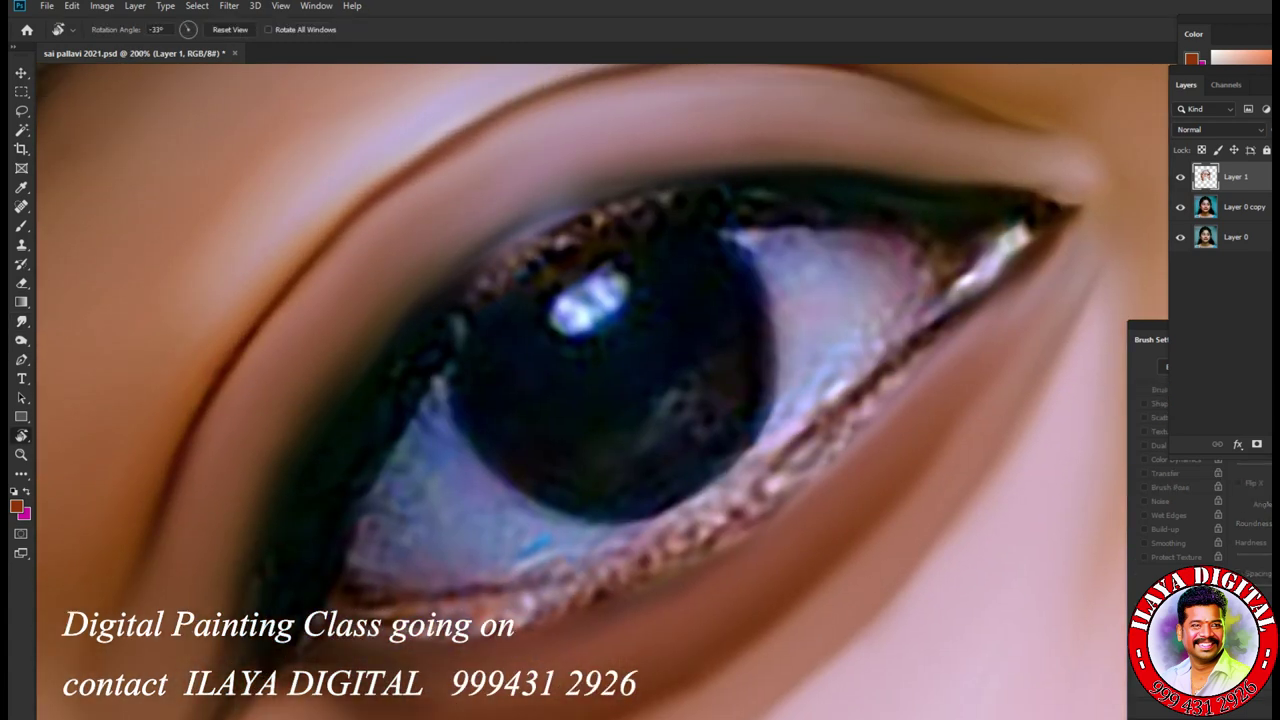
mouse_move(395, 372)
mouse_down()
mouse_move(380, 340)
mouse_move(520, 255)
mouse_move(675, 198)
mouse_up()
mouse_move(850, 196)
mouse_down()
mouse_move(600, 195)
mouse_move(490, 240)
mouse_move(400, 300)
mouse_up()
mouse_move(555, 195)
mouse_down()
mouse_move(690, 168)
mouse_move(850, 166)
mouse_move(970, 183)
mouse_move(880, 172)
mouse_up()
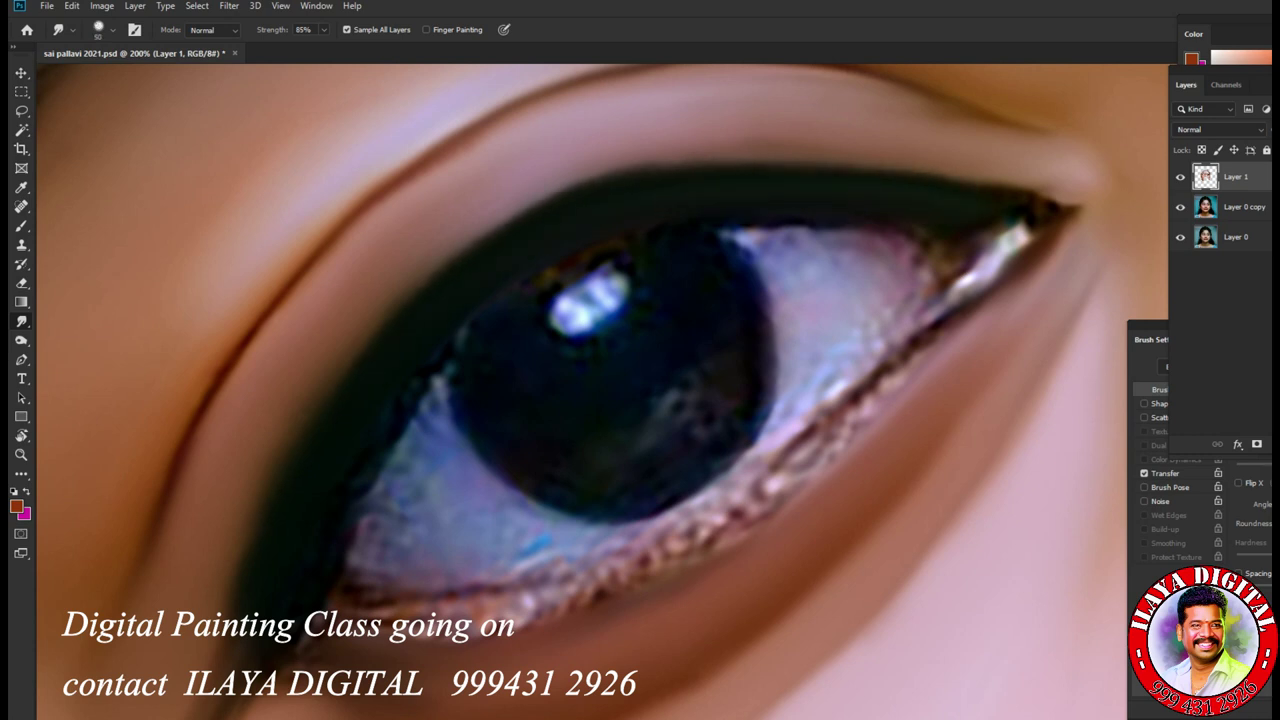
mouse_move(232, 590)
mouse_down()
mouse_move(262, 500)
mouse_move(490, 200)
mouse_move(520, 180)
mouse_up()
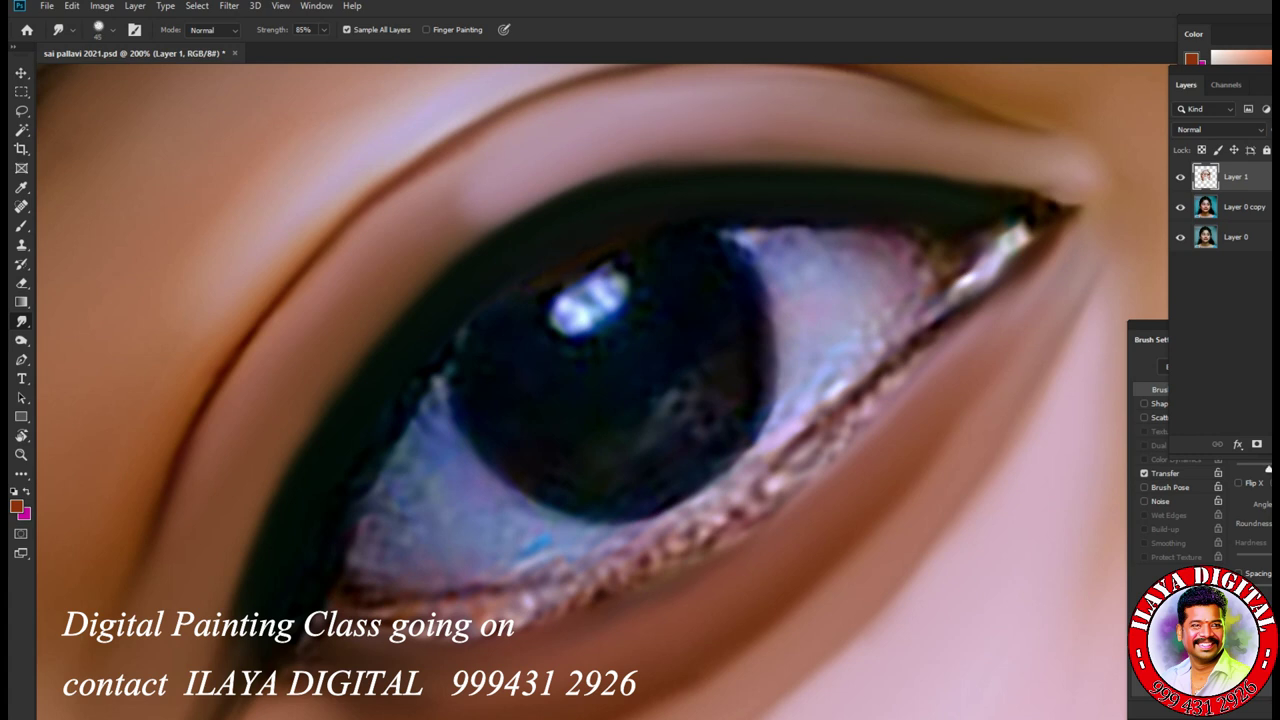
Step: Smudge the white of the left-hand eye between the iris and the inner corner with 30 to 45 px brushes
mouse_move(860, 300)
mouse_down()
mouse_move(882, 290)
mouse_move(900, 330)
mouse_move(920, 272)
mouse_up()
mouse_move(778, 375)
mouse_down()
mouse_move(765, 430)
mouse_move(820, 455)
mouse_up()
mouse_move(800, 285)
mouse_down()
mouse_move(765, 240)
mouse_move(920, 250)
mouse_move(950, 280)
mouse_move(1074, 198)
mouse_move(940, 345)
mouse_move(760, 485)
mouse_up()
drag(920, 335, 745, 490)
Step: Smudge the lower lash line of the left-hand eye into a smooth dark band at 85% strength
mouse_move(330, 595)
mouse_down()
mouse_move(480, 595)
mouse_move(630, 565)
mouse_up()
mouse_move(520, 585)
mouse_down()
mouse_move(740, 495)
mouse_move(810, 440)
mouse_up()
mouse_move(410, 605)
mouse_down()
mouse_move(760, 490)
mouse_move(805, 450)
mouse_up()
mouse_move(460, 575)
mouse_down()
mouse_move(680, 530)
mouse_move(890, 385)
mouse_up()
drag(830, 435, 690, 525)
drag(860, 400, 760, 490)
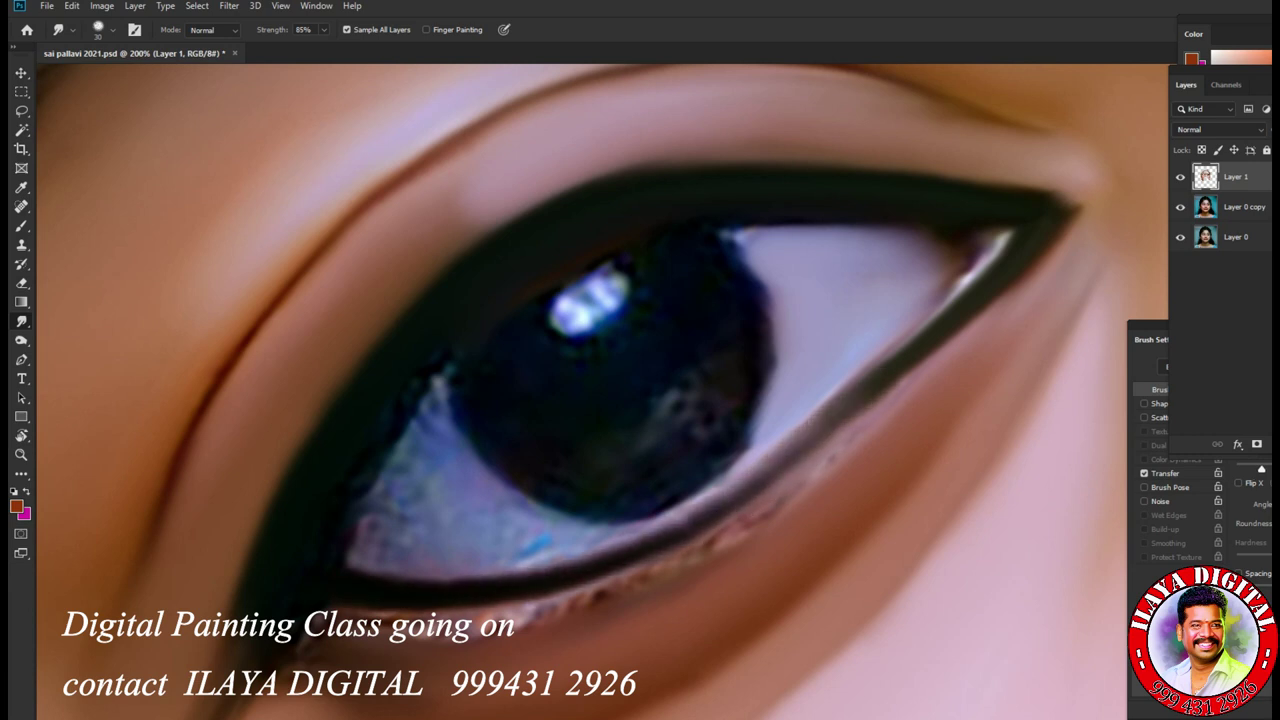
Step: Smudge the outer white of the left-hand eye between the iris and the outer corner with a 45 px brush
mouse_move(510, 515)
mouse_down()
mouse_move(555, 550)
mouse_move(630, 550)
mouse_up()
mouse_move(480, 560)
mouse_down()
mouse_move(385, 490)
mouse_move(450, 452)
mouse_move(450, 355)
mouse_up()
drag(345, 555, 375, 480)
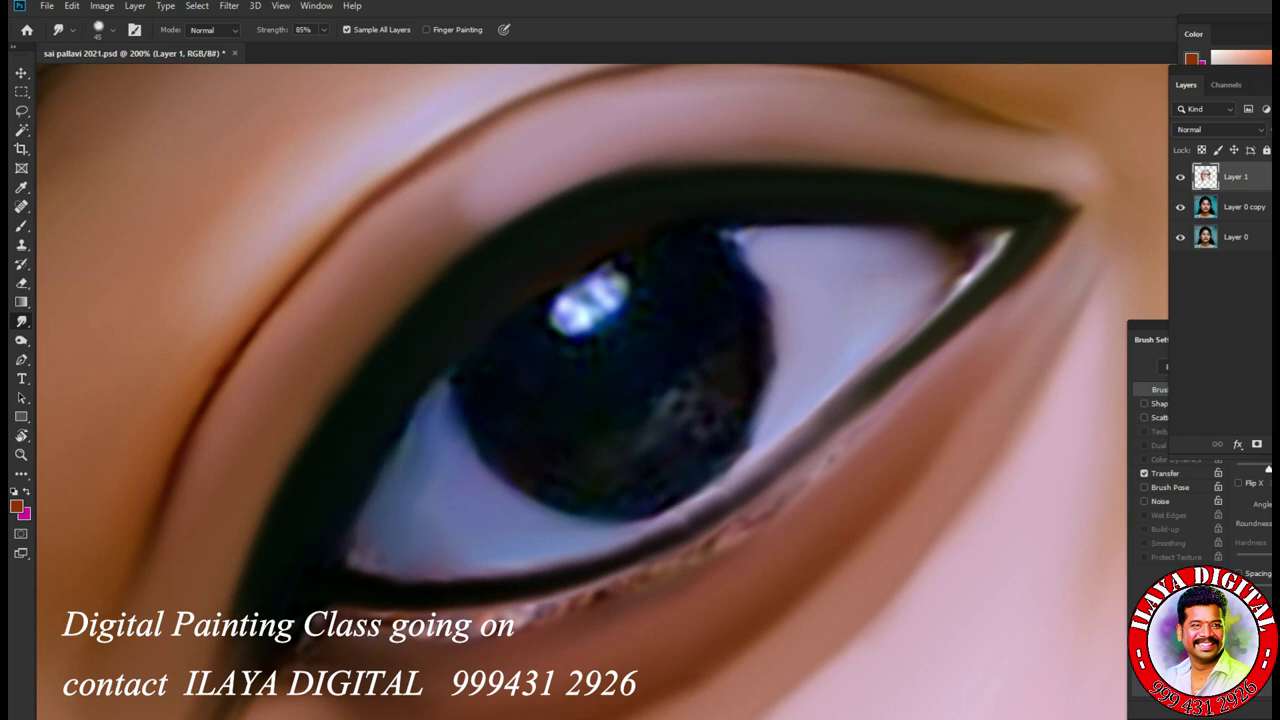
Step: Smudge the inner corner of the left-hand eye and darken its lower lash line with a brush of about 35 px
mouse_move(360, 572)
mouse_down()
mouse_move(500, 560)
mouse_move(670, 505)
mouse_up()
drag(570, 585, 780, 455)
mouse_move(960, 298)
mouse_down()
mouse_move(1000, 242)
mouse_move(930, 255)
mouse_up()
drag(1010, 232, 970, 330)
mouse_move(1065, 200)
mouse_down()
mouse_move(975, 275)
mouse_move(900, 380)
mouse_move(760, 490)
mouse_move(640, 550)
mouse_up()
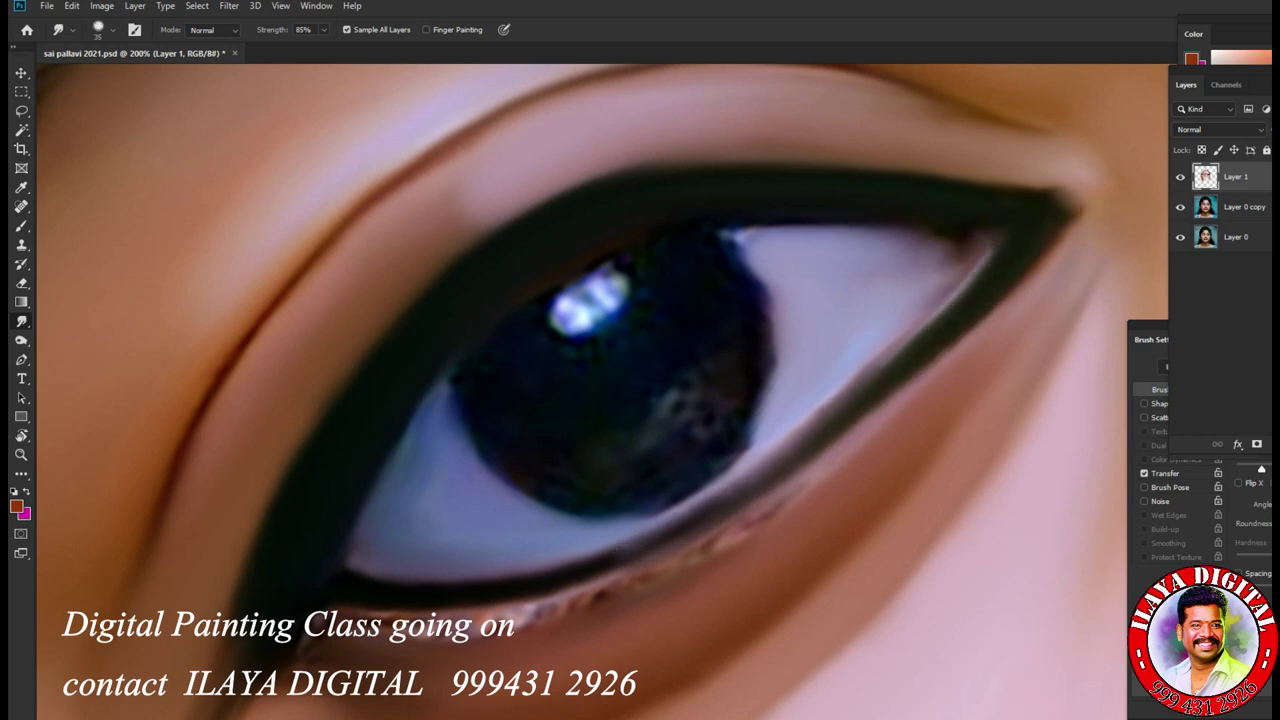
Step: Smudge the iris, pupil and light reflection of the left-hand eye into smooth shapes, including the adjoining whites
drag(765, 238, 718, 230)
drag(778, 268, 755, 292)
mouse_move(700, 235)
mouse_down()
mouse_move(756, 278)
mouse_move(776, 385)
mouse_move(766, 430)
mouse_move(730, 478)
mouse_move(662, 512)
mouse_up()
mouse_move(468, 356)
mouse_down()
mouse_move(455, 430)
mouse_move(485, 475)
mouse_move(525, 500)
mouse_move(660, 516)
mouse_move(706, 505)
mouse_move(738, 475)
mouse_up()
drag(680, 372, 645, 430)
drag(690, 335, 660, 400)
mouse_move(610, 300)
mouse_down()
mouse_move(575, 315)
mouse_move(620, 268)
mouse_up()
drag(902, 280, 938, 248)
drag(400, 545, 432, 510)
mouse_move(575, 545)
mouse_down()
mouse_move(665, 530)
mouse_move(740, 480)
mouse_up()
Step: Smudge the skin beneath the lower lash line, reset the view rotation and soften the outer corner of the left-hand eye
key(bracketleft)
mouse_move(356, 616)
mouse_down()
mouse_move(500, 625)
mouse_move(600, 592)
mouse_move(820, 470)
mouse_up()
mouse_move(434, 620)
mouse_down()
mouse_move(614, 593)
mouse_move(463, 615)
mouse_up()
key(Escape)
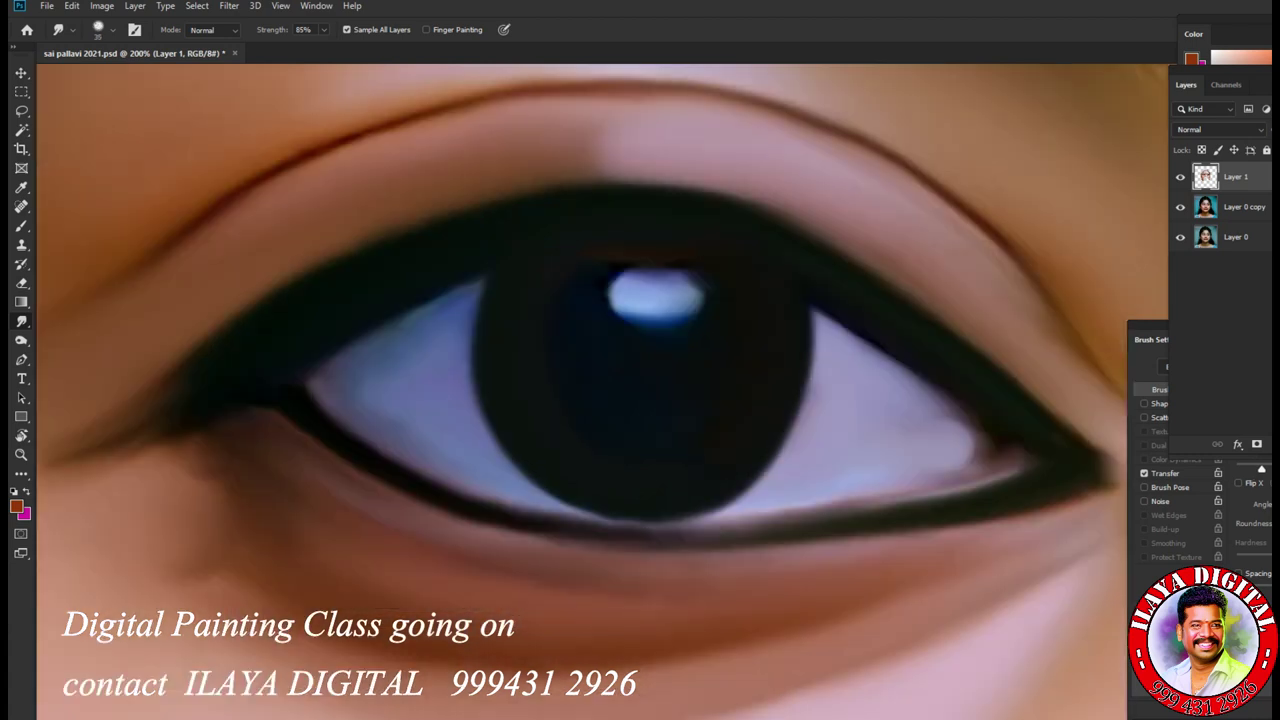
mouse_move(132, 442)
mouse_down()
mouse_move(192, 468)
mouse_move(190, 480)
mouse_up()
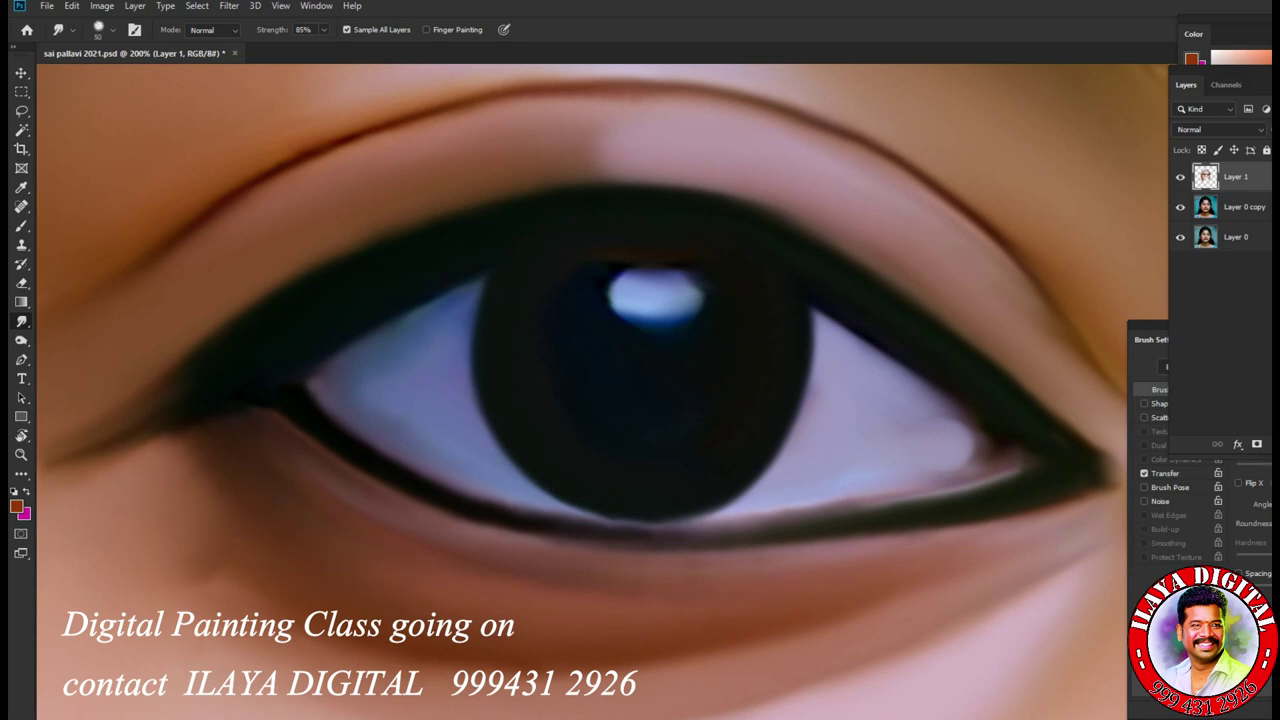
Step: Trace the outline of both lips with the Pen tool at 100% zoom and convert the path into a selection
scroll(640, 380, down, 5)
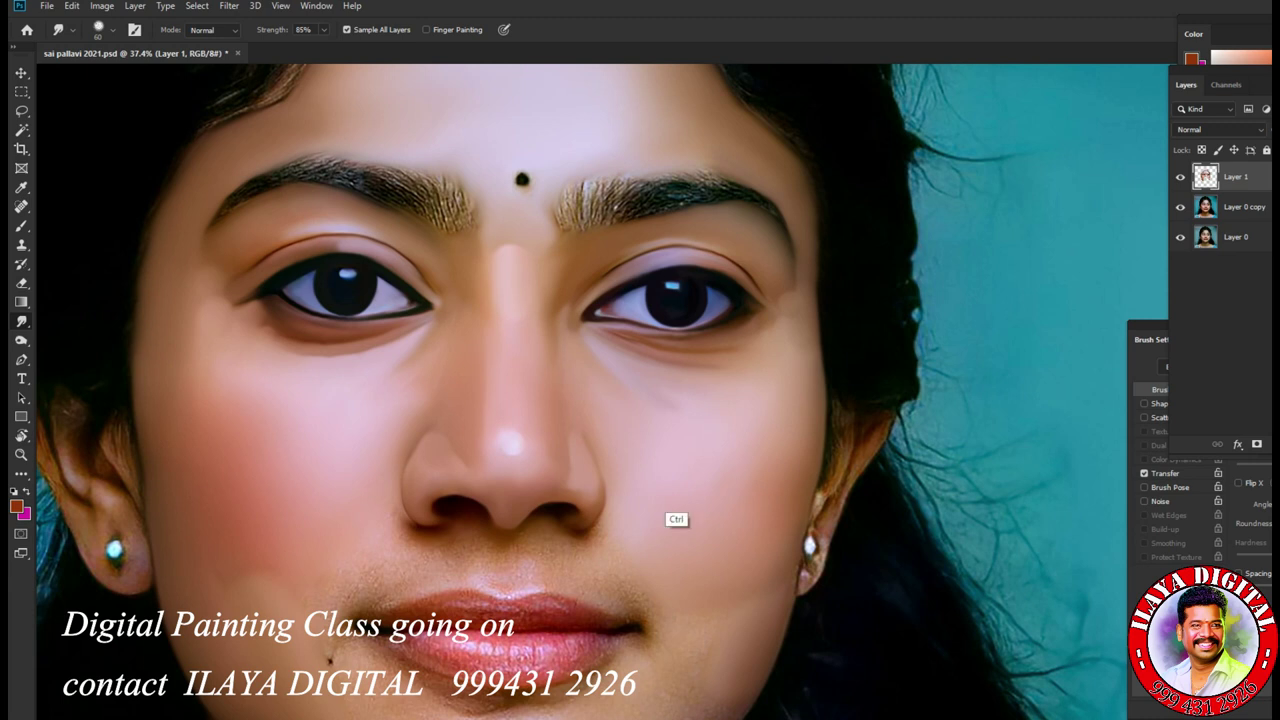
alt+scroll(694, 526, up, 5)
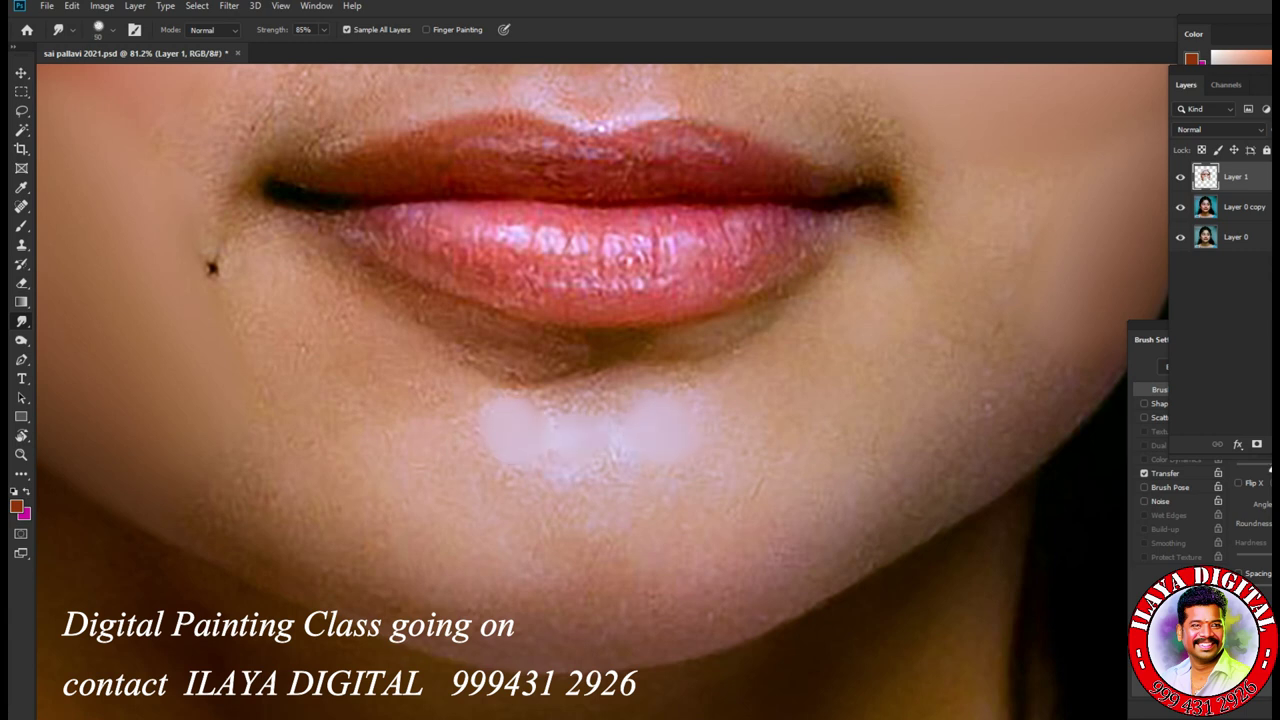
scroll(686, 429, up, 2)
scroll(703, 517, down, 2)
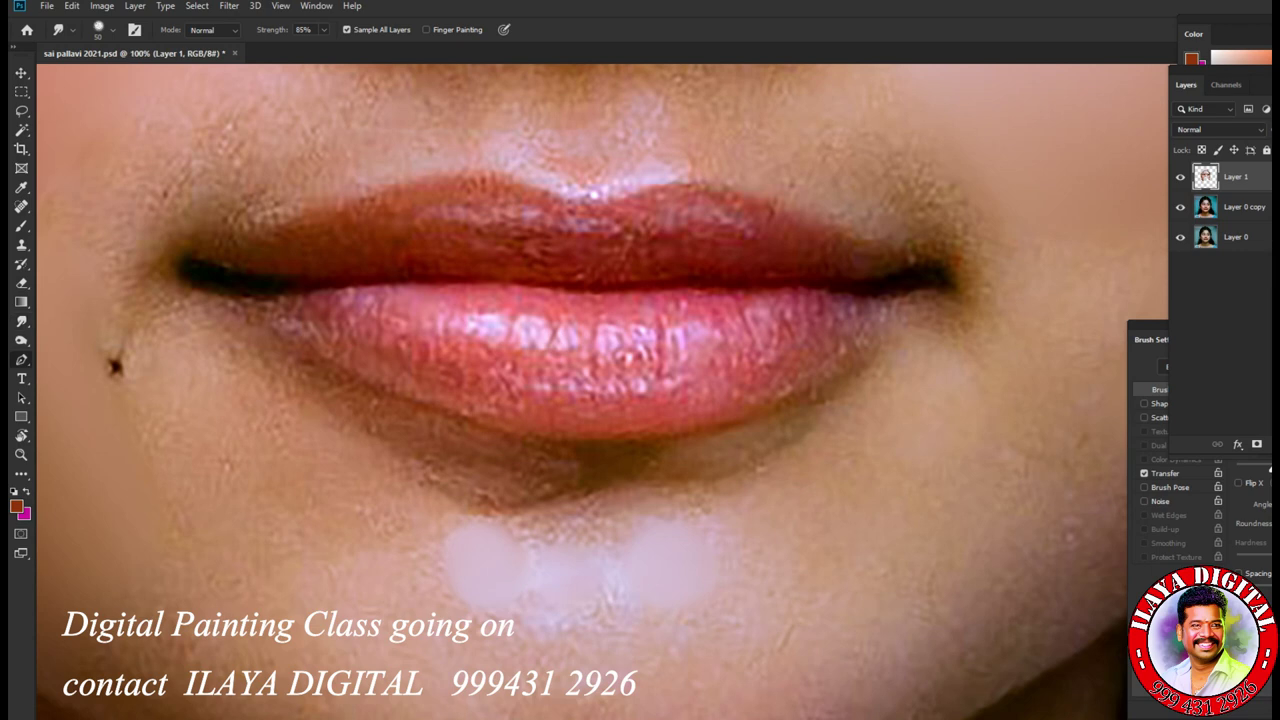
key(p)
drag(592, 442, 751, 443)
alt+click(592, 442)
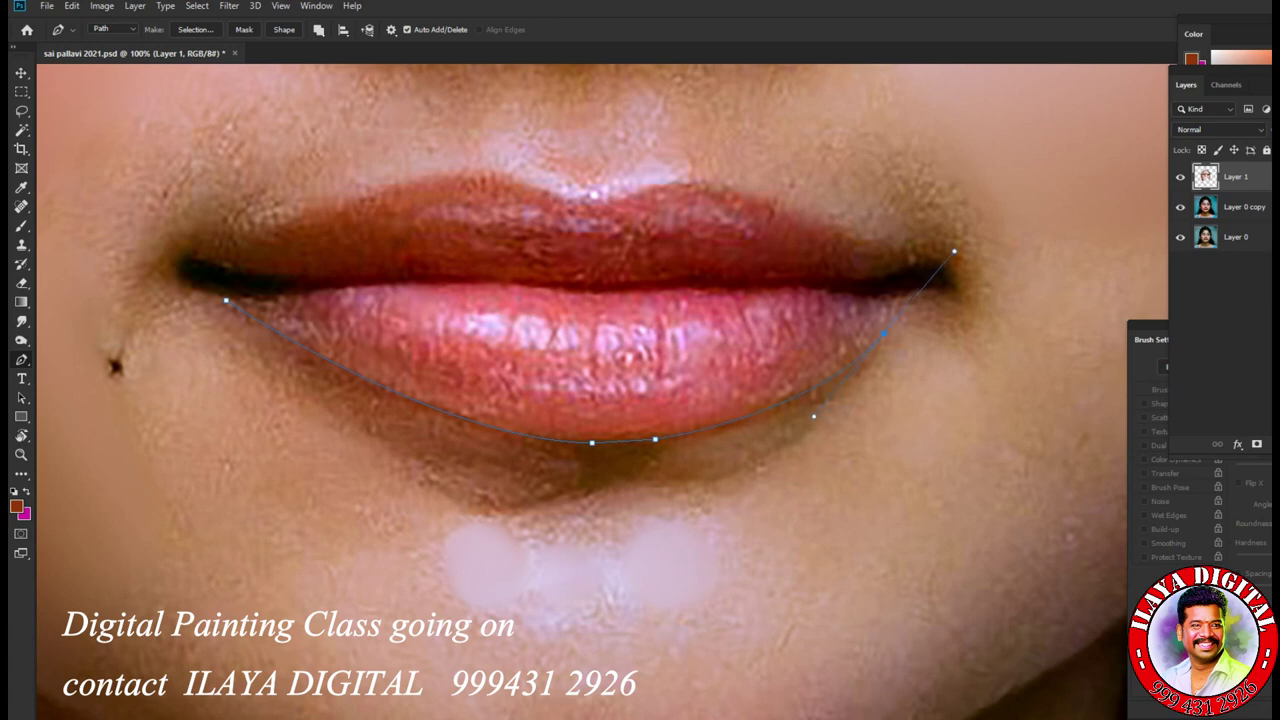
alt+click(884, 332)
drag(691, 178, 726, 160)
drag(491, 173, 513, 166)
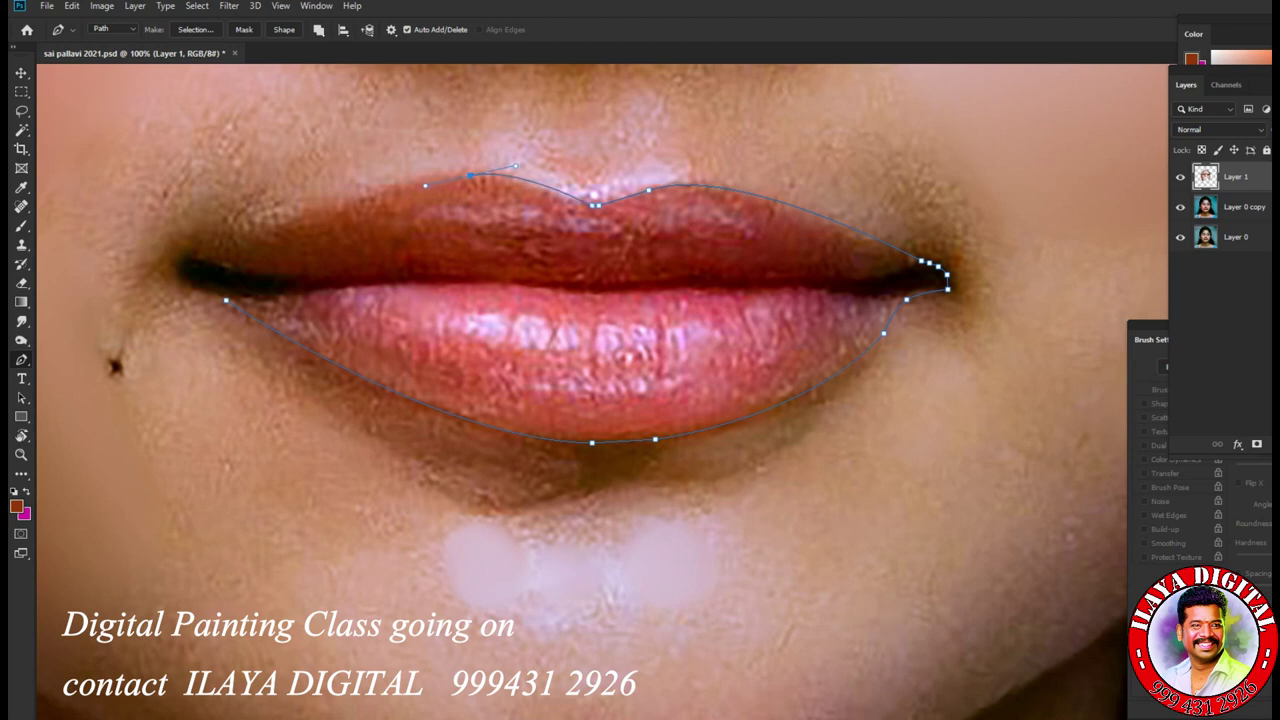
drag(215, 263, 337, 190)
alt+click(215, 263)
key(ctrl+Return)
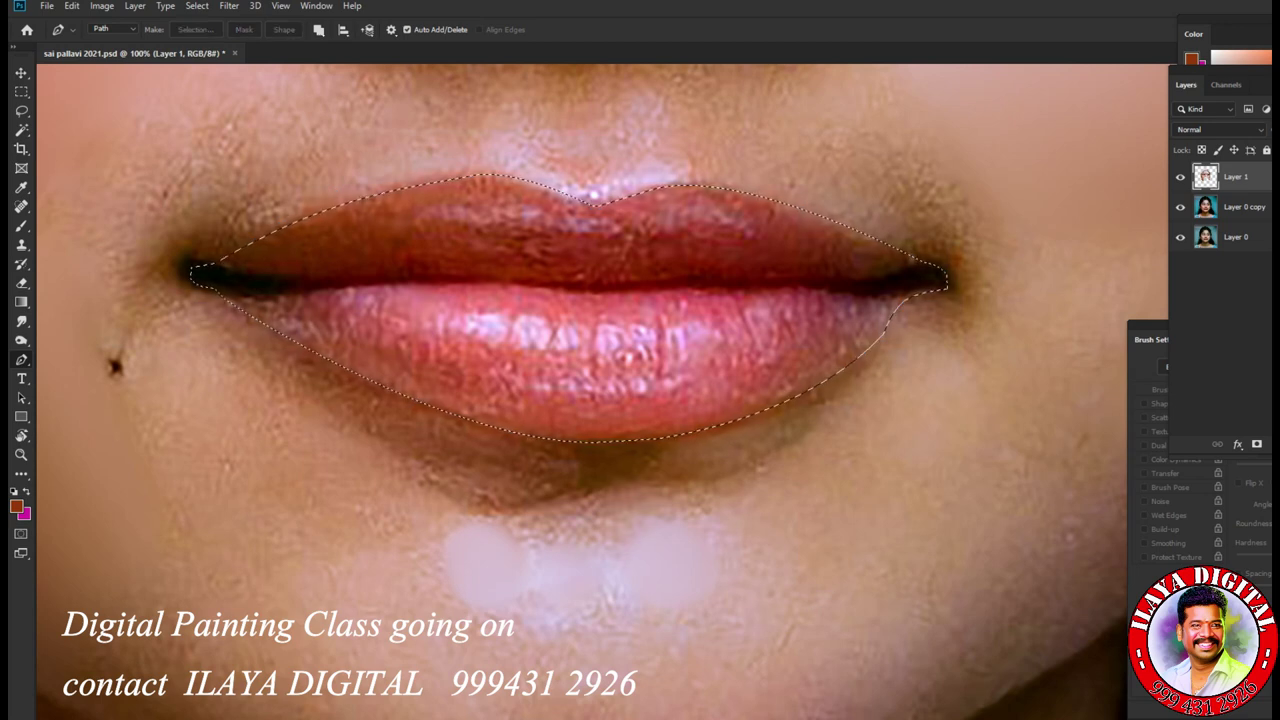
Step: Feather the lip selection by 1 px
key(shift+F6)
text(1)
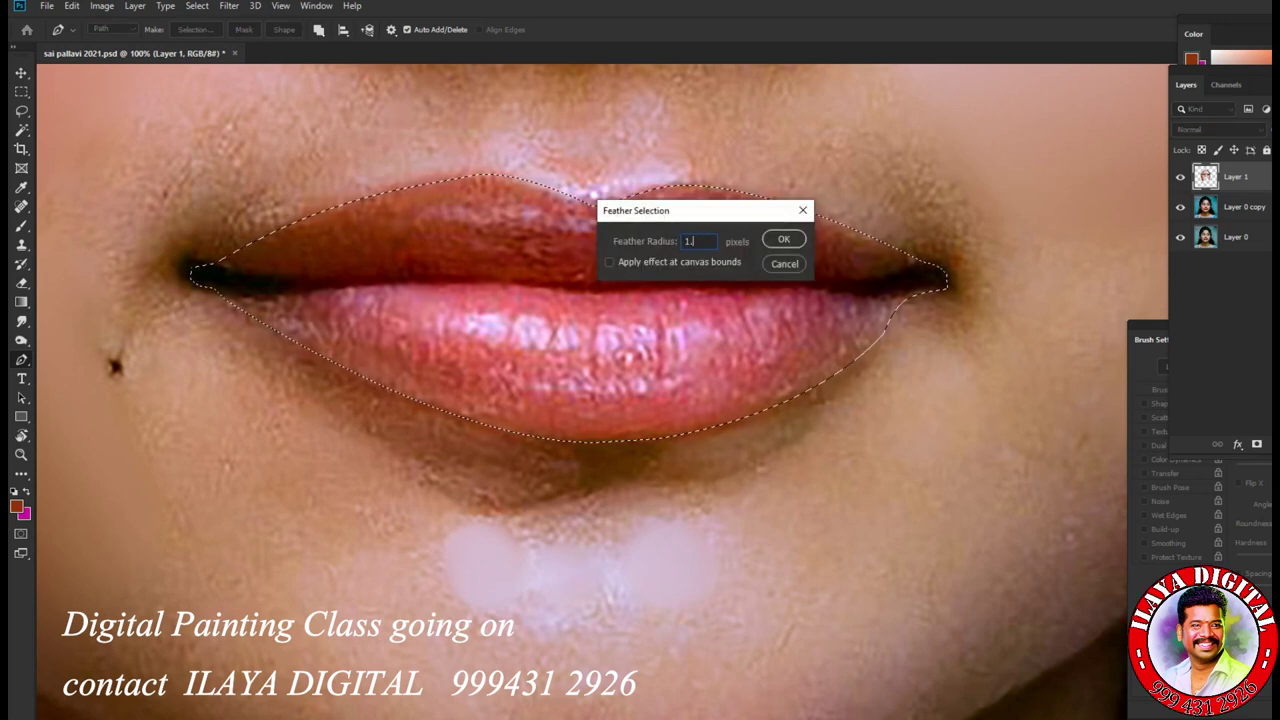
key(Return)
Step: Smudge the highlights on both lips at 90% strength with a 40 px brush
key(r)
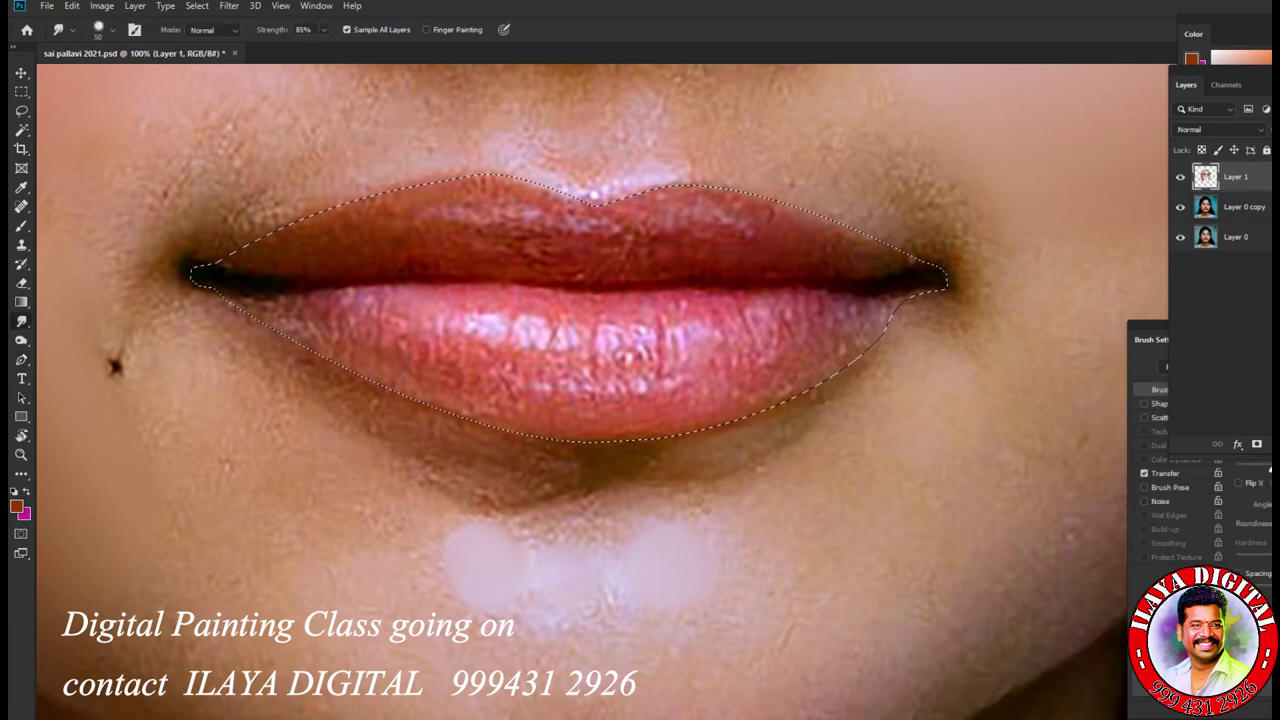
right_click(606, 344)
key(Escape)
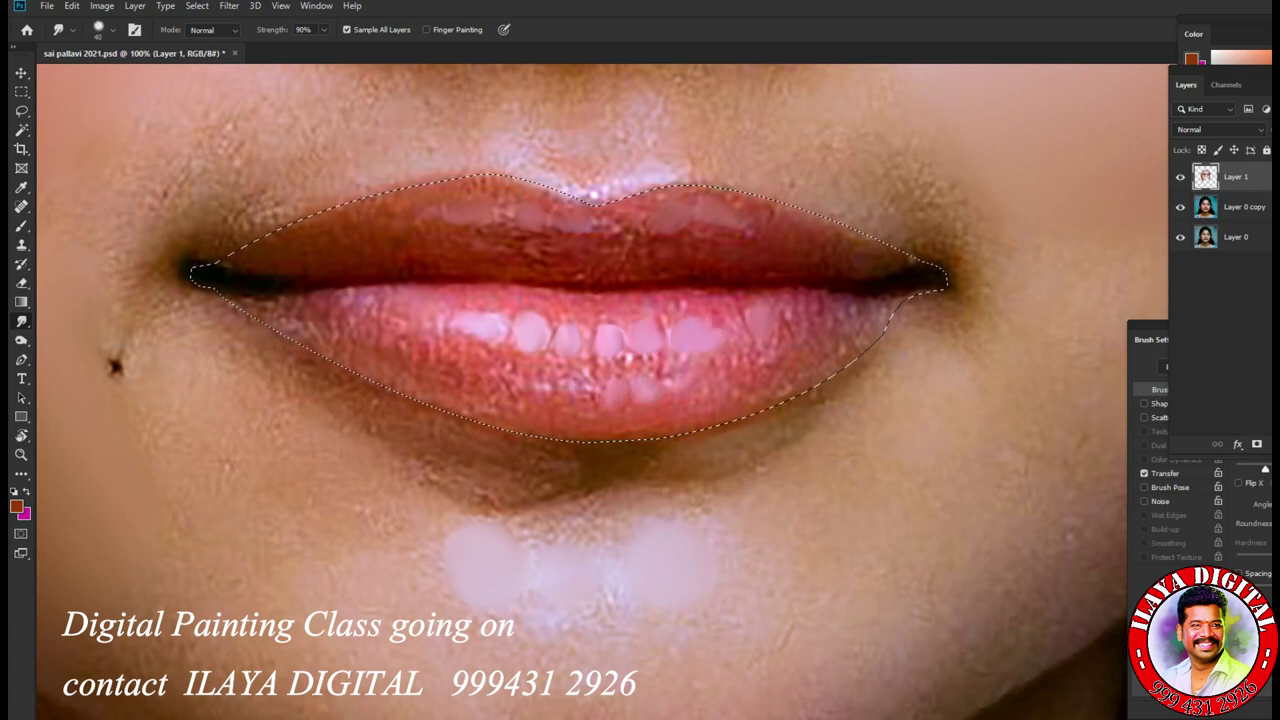
Step: Smudge the middle and inner highlights of the lower lip into soft streaks with 40 to 50 px brushes
key(ctrl+plus)
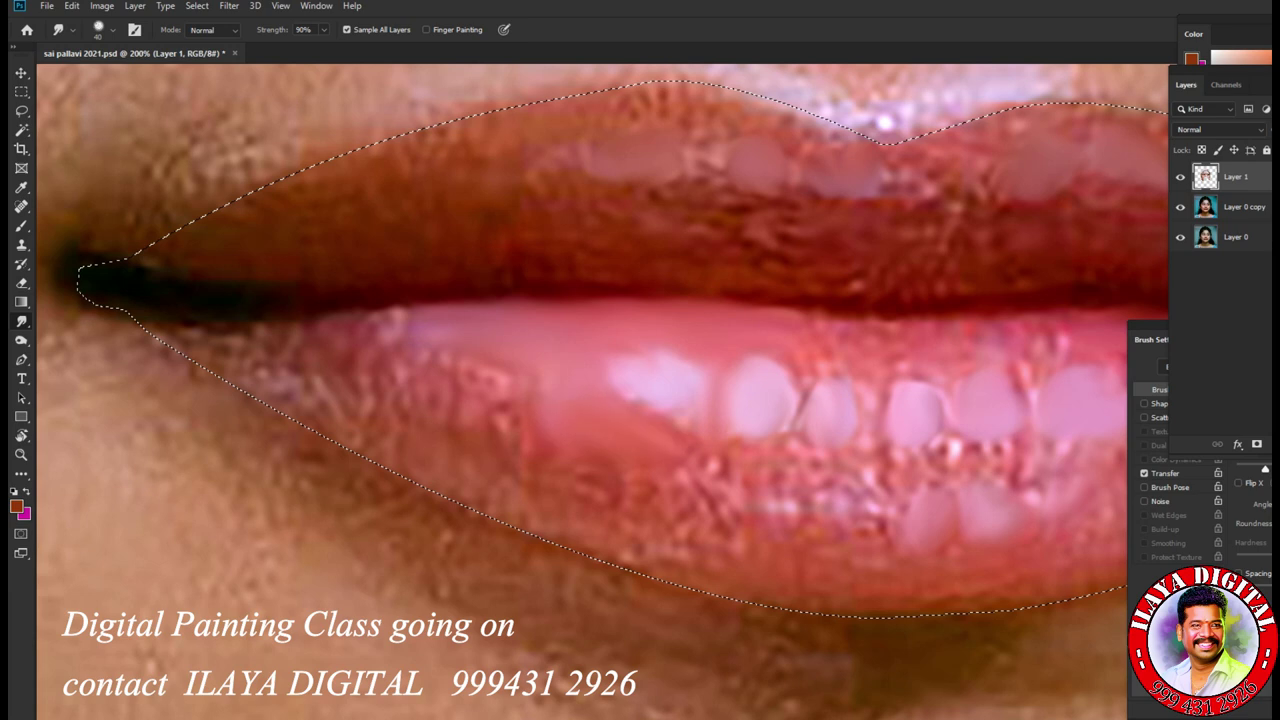
scroll(777, 503, down, 3)
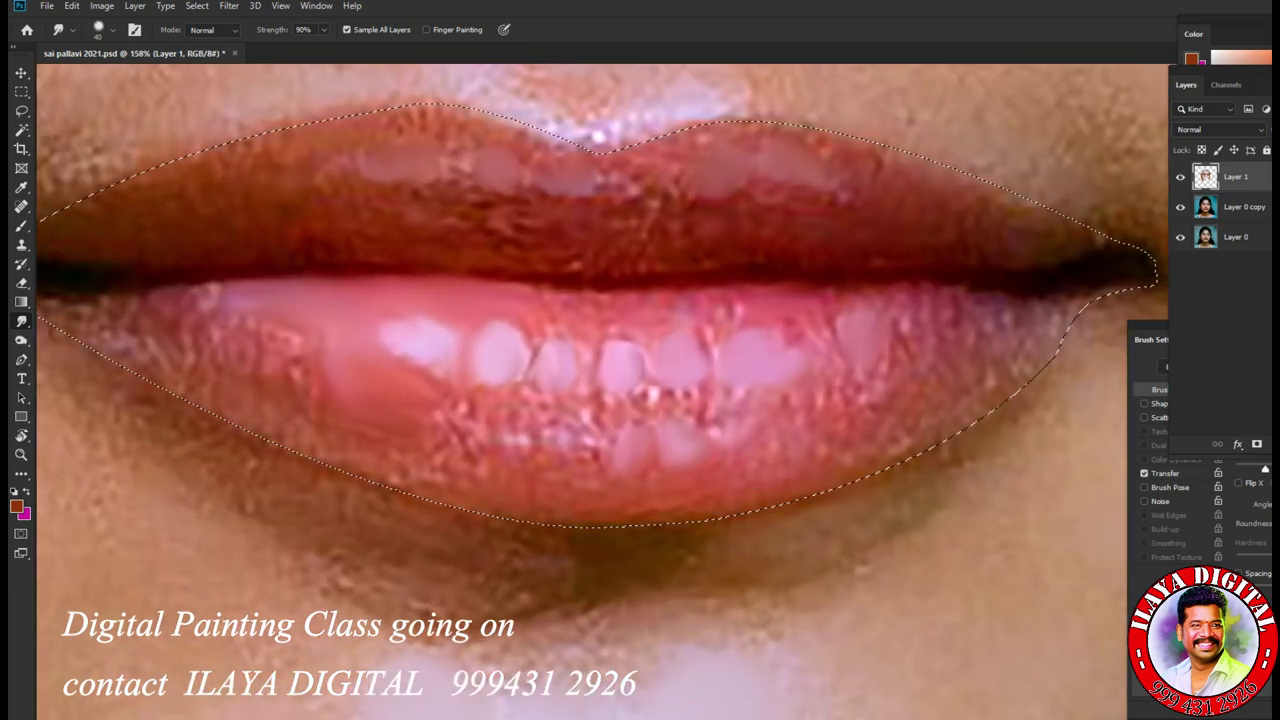
drag(504, 288, 958, 308)
key(bracketright)
mouse_move(834, 320)
mouse_down()
mouse_move(884, 396)
mouse_move(848, 424)
mouse_up()
drag(888, 346, 888, 396)
drag(774, 440, 728, 440)
key(bracketright)
drag(736, 390, 756, 402)
mouse_move(714, 322)
mouse_down()
mouse_move(776, 340)
mouse_move(668, 350)
mouse_up()
drag(712, 398, 455, 395)
mouse_move(420, 345)
mouse_down()
mouse_move(414, 380)
mouse_move(446, 388)
mouse_up()
mouse_move(444, 324)
mouse_down()
mouse_move(450, 340)
mouse_move(530, 360)
mouse_move(492, 390)
mouse_up()
mouse_move(560, 326)
mouse_down()
mouse_move(588, 344)
mouse_move(620, 336)
mouse_move(644, 380)
mouse_up()
mouse_move(700, 440)
mouse_down()
mouse_move(594, 454)
mouse_move(460, 436)
mouse_move(434, 474)
mouse_up()
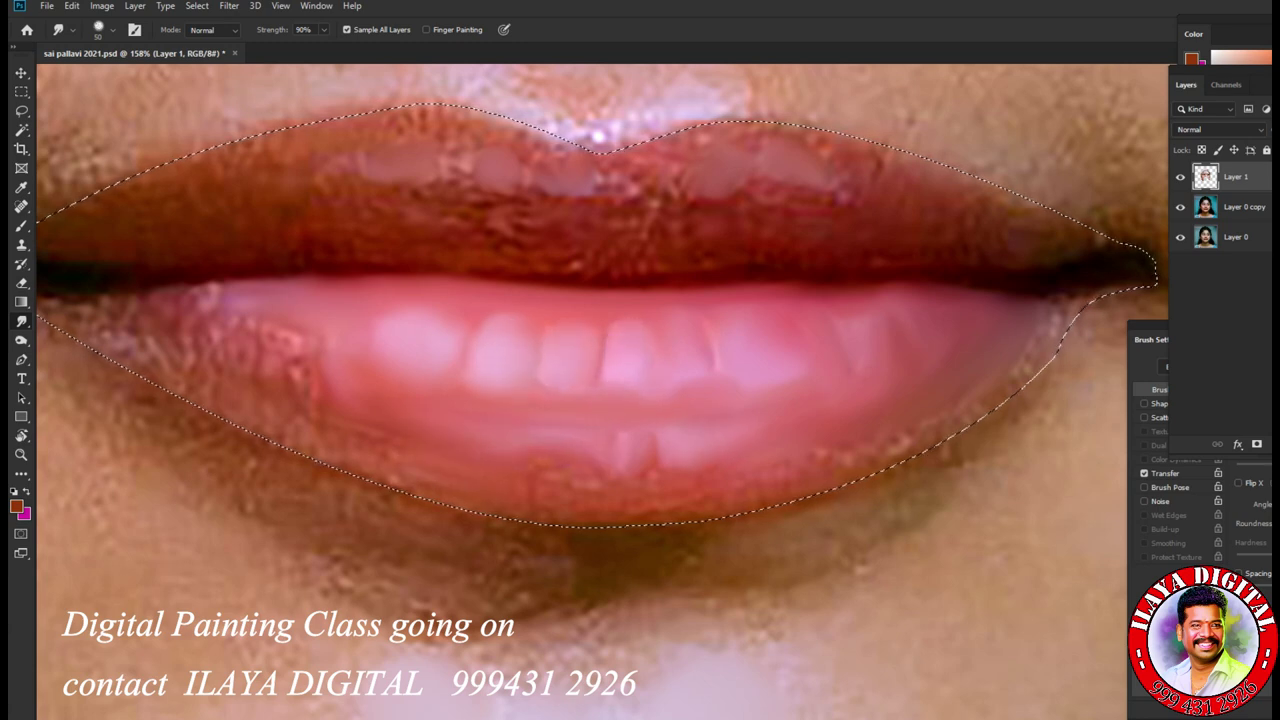
Step: Smudge the lower edge and left-hand end of the lower lip with a 60 px brush
key(bracketright)
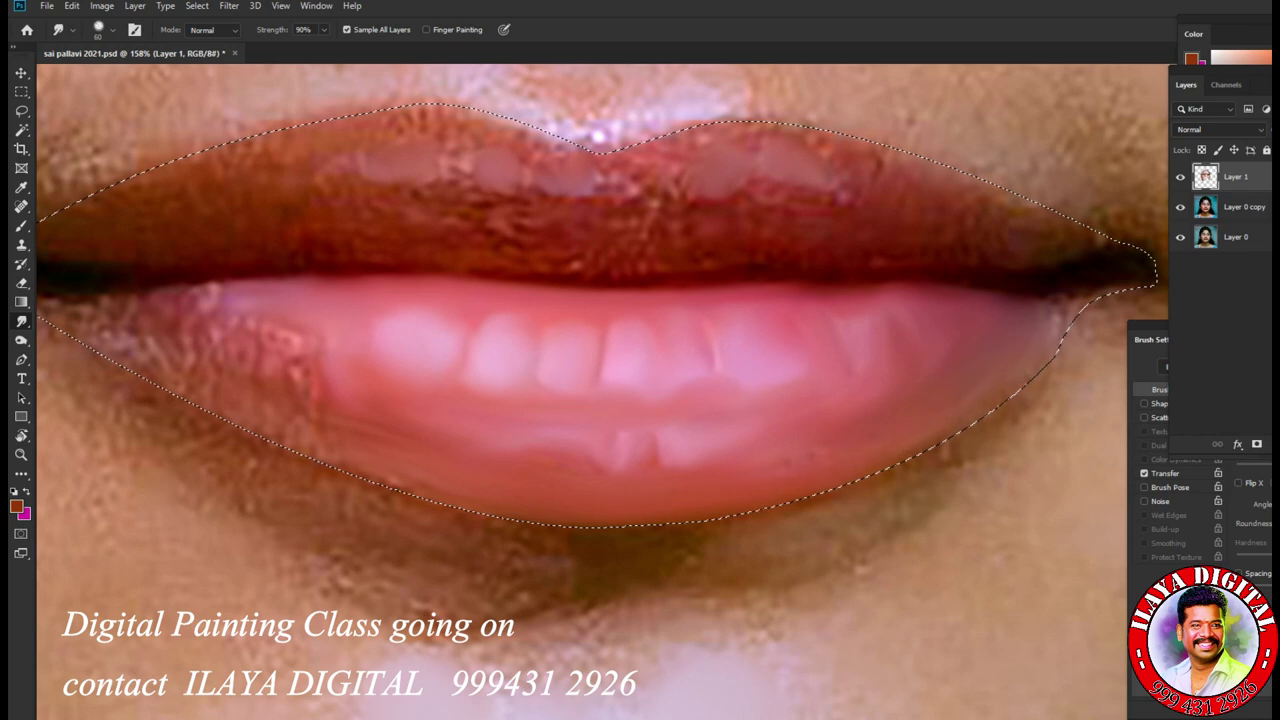
drag(290, 420, 200, 440)
drag(320, 445, 150, 400)
mouse_move(220, 328)
mouse_down()
mouse_move(196, 352)
mouse_move(300, 385)
mouse_move(290, 405)
mouse_up()
mouse_move(285, 345)
mouse_down()
mouse_move(180, 305)
mouse_move(70, 295)
mouse_up()
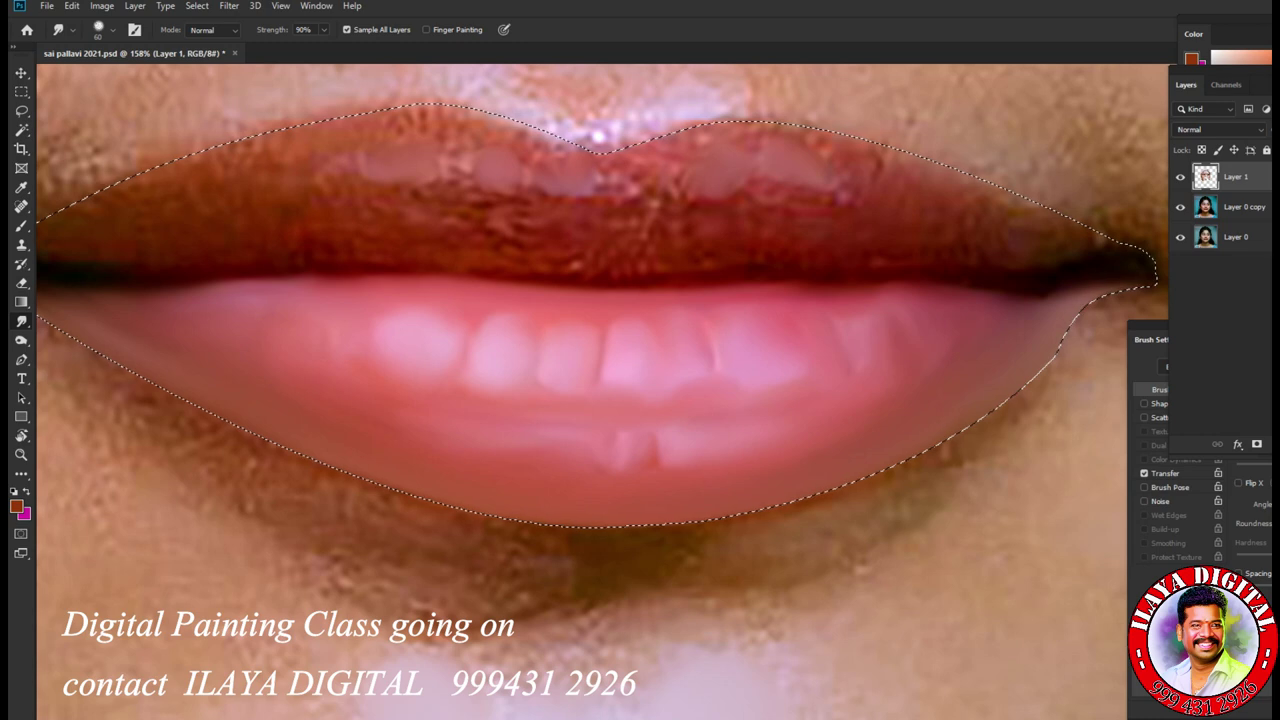
Step: Smudge the whole upper lip smooth across to both mouth corners with a 60 px brush at 90% strength
mouse_move(850, 190)
mouse_down()
mouse_move(790, 176)
mouse_move(770, 150)
mouse_up()
mouse_move(770, 198)
mouse_down()
mouse_move(690, 200)
mouse_move(610, 260)
mouse_up()
drag(680, 190, 470, 115)
mouse_move(595, 155)
mouse_down()
mouse_move(440, 170)
mouse_move(330, 120)
mouse_up()
drag(570, 230, 400, 210)
drag(575, 260, 545, 230)
mouse_move(560, 140)
mouse_down()
mouse_move(510, 125)
mouse_move(520, 120)
mouse_up()
drag(614, 202, 660, 166)
drag(410, 260, 500, 210)
drag(720, 272, 790, 244)
drag(680, 216, 860, 200)
drag(752, 198, 798, 182)
drag(770, 252, 944, 218)
drag(918, 170, 958, 160)
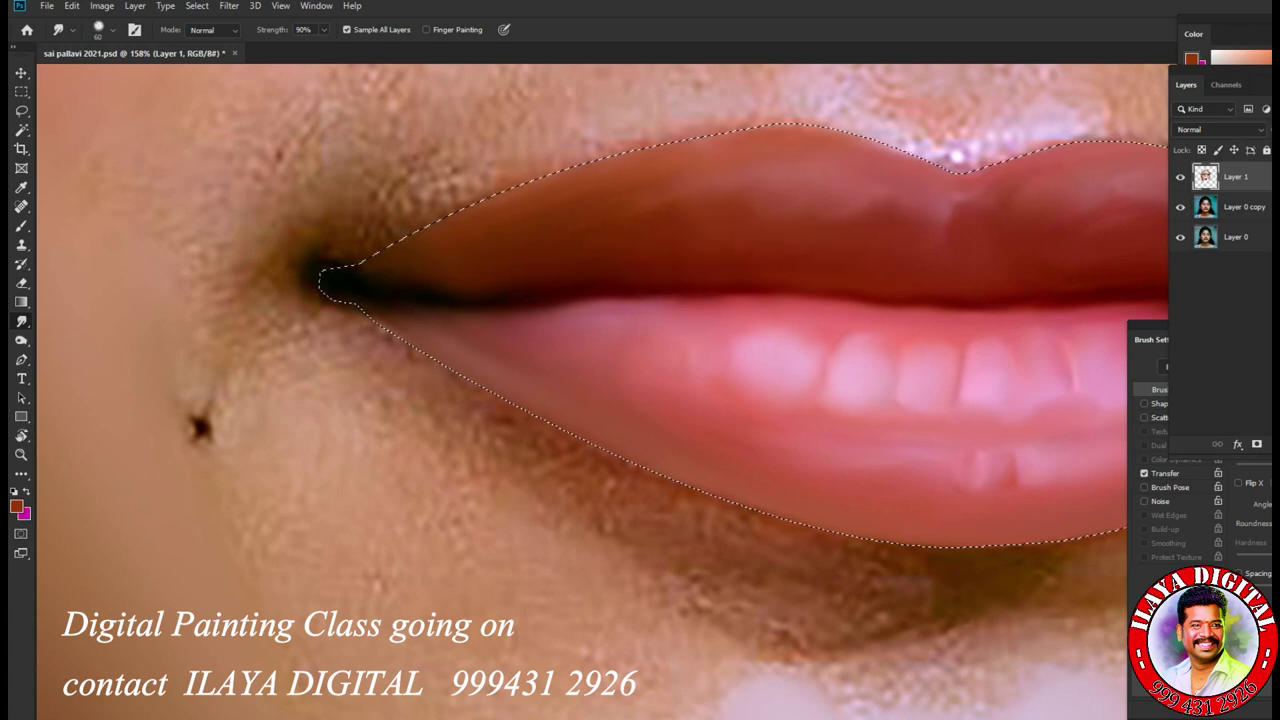
Step: Drop the lip selection, bring it back and apply a feather to it
key(ctrl+plus)
key(ctrl+d)
key(ctrl+minus)
key(ctrl+minus)
key(ctrl+shift+d)
key(ctrl+plus)
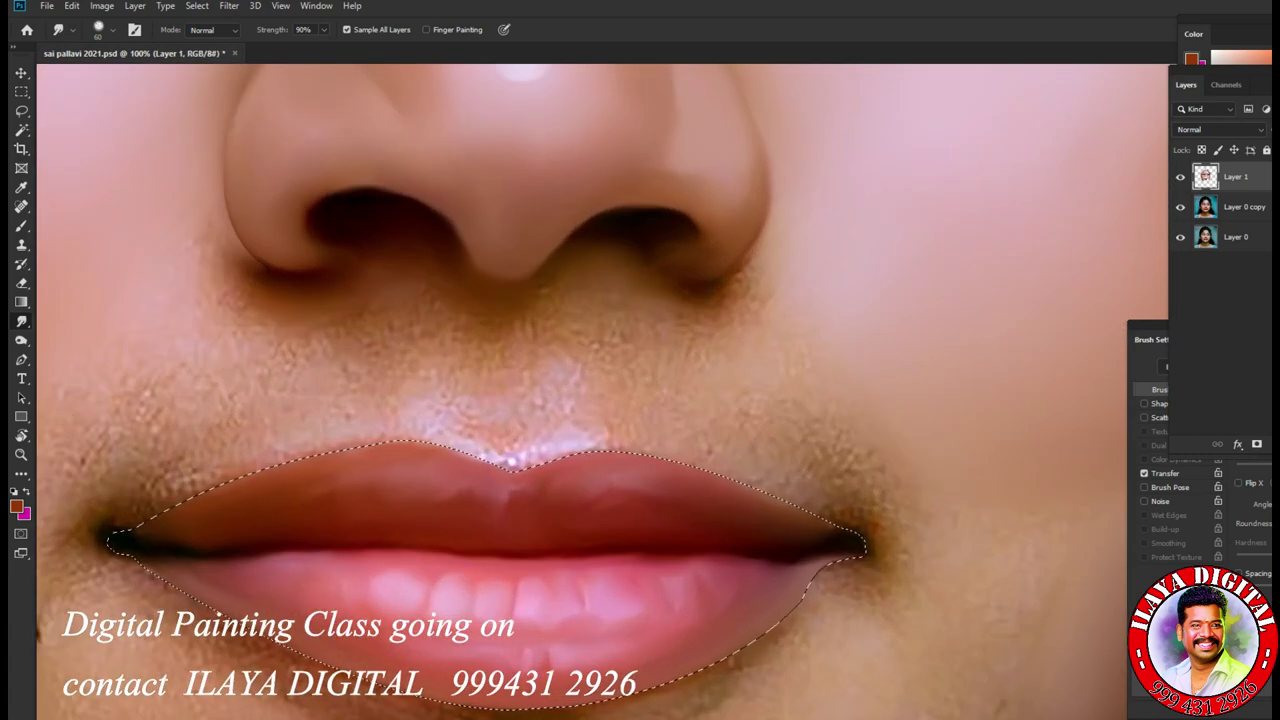
key(shift+F6)
key(Return)
Step: Smudge the skin along the upper lip's outer edge and cupid's bow at 80% strength with a 60 px brush
key(ctrl+plus)
key(8)
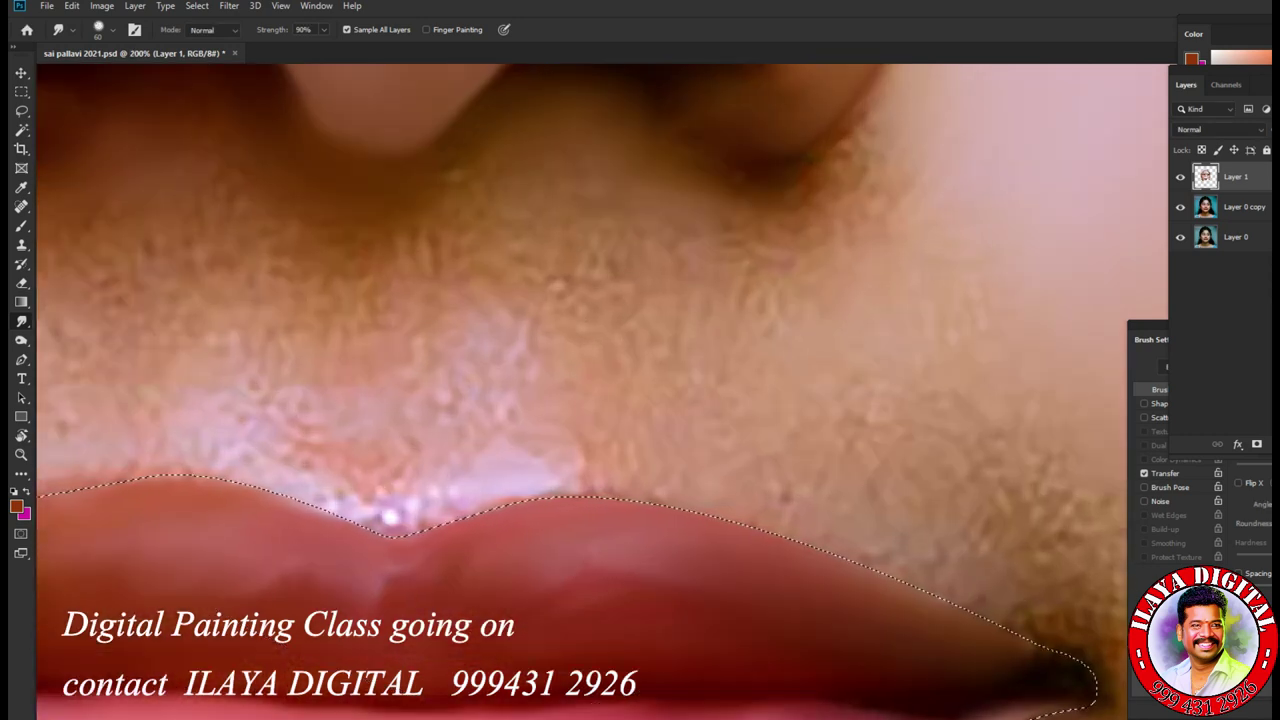
drag(470, 505, 650, 490)
drag(1085, 665, 760, 530)
drag(1080, 660, 850, 565)
drag(418, 530, 366, 518)
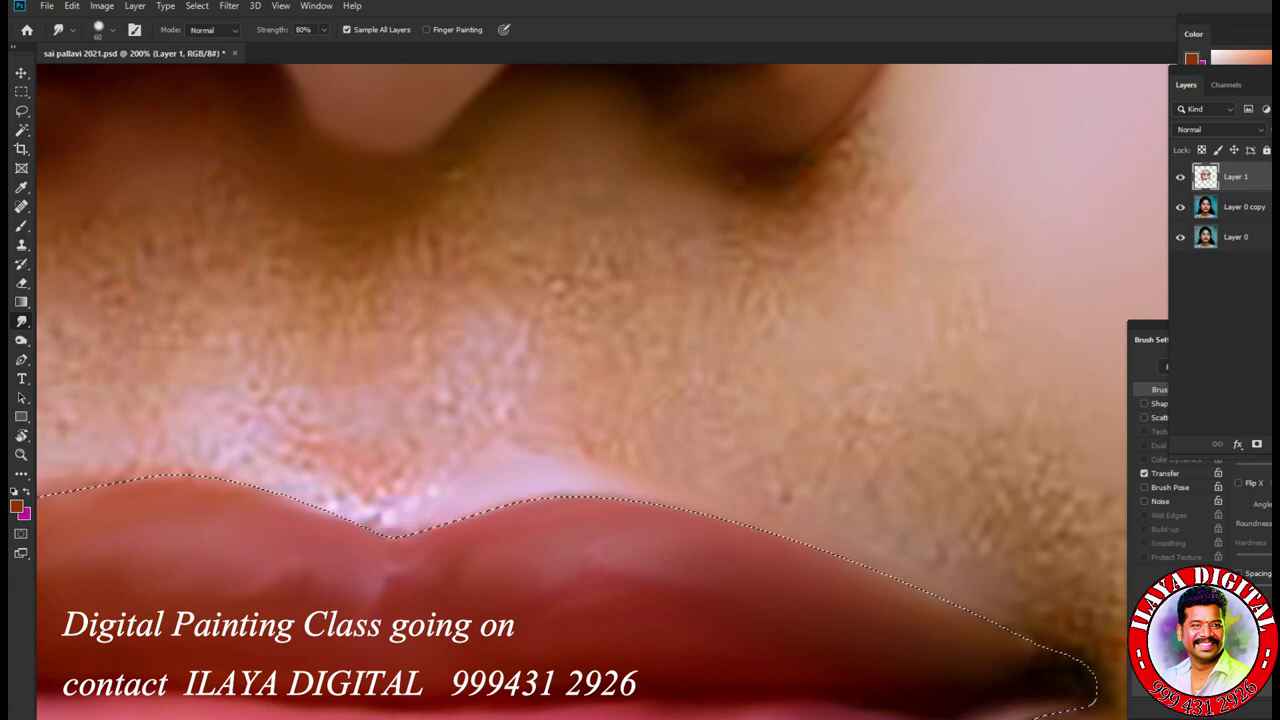
drag(450, 530, 335, 518)
scroll(600, 390, down, 3)
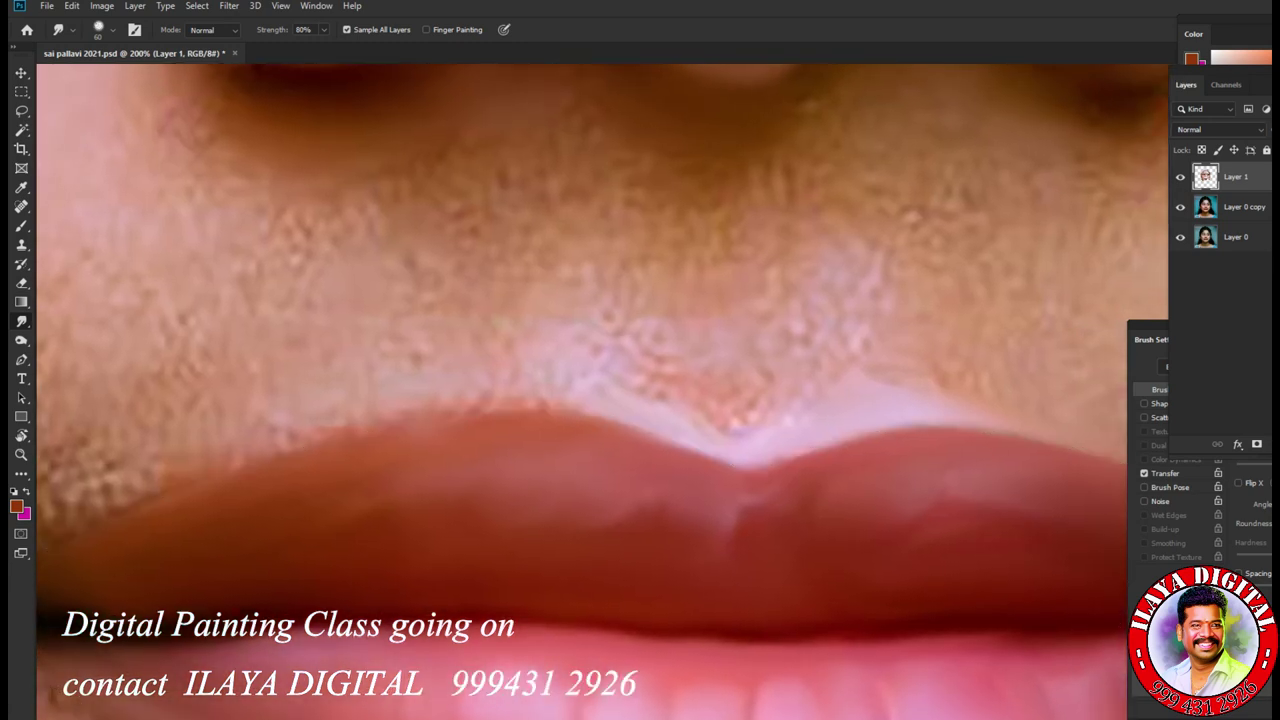
drag(470, 420, 300, 482)
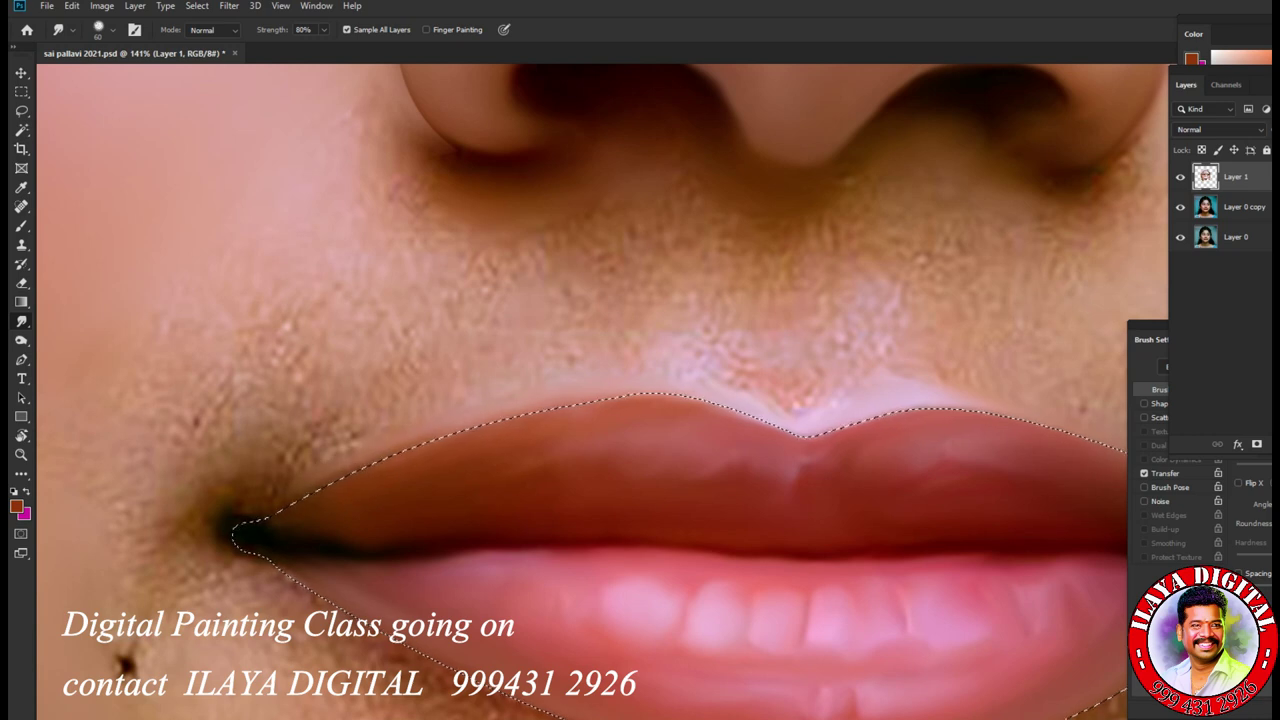
Step: Feather the selection by 1 px and smudge the shadow beneath the lower lip with 60 to 90 px brushes
key(shift+F6)
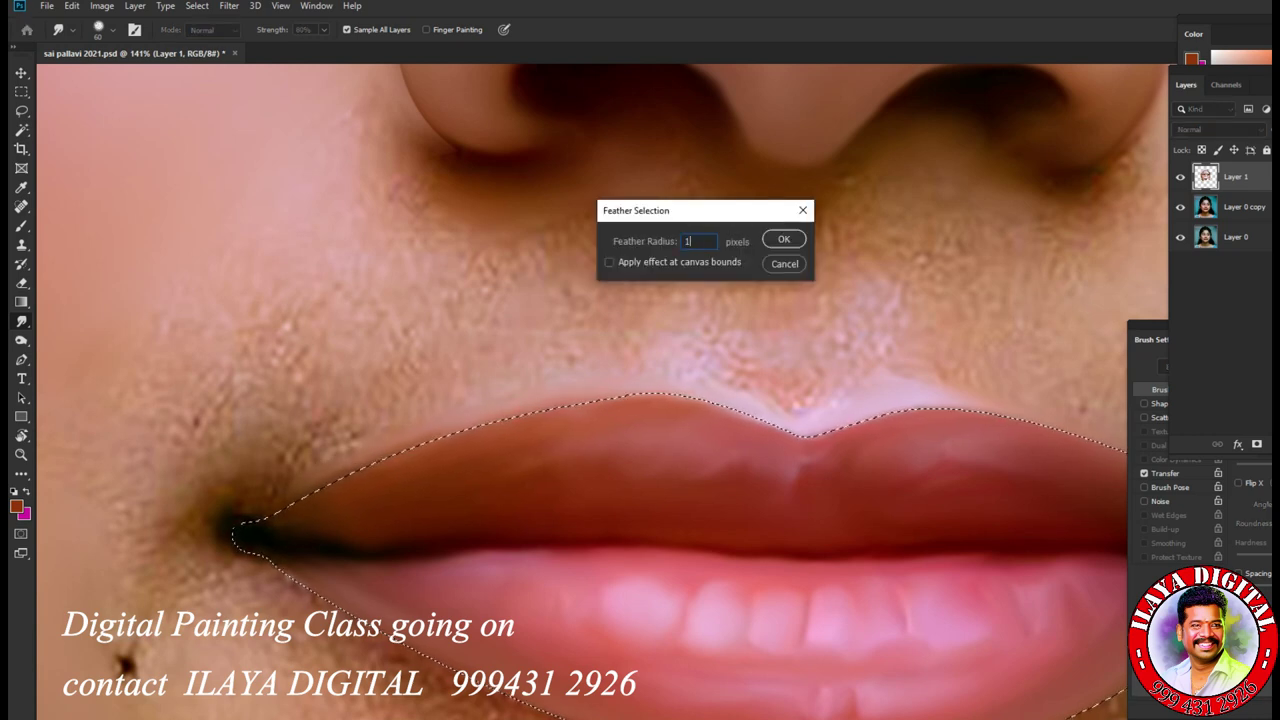
key(Return)
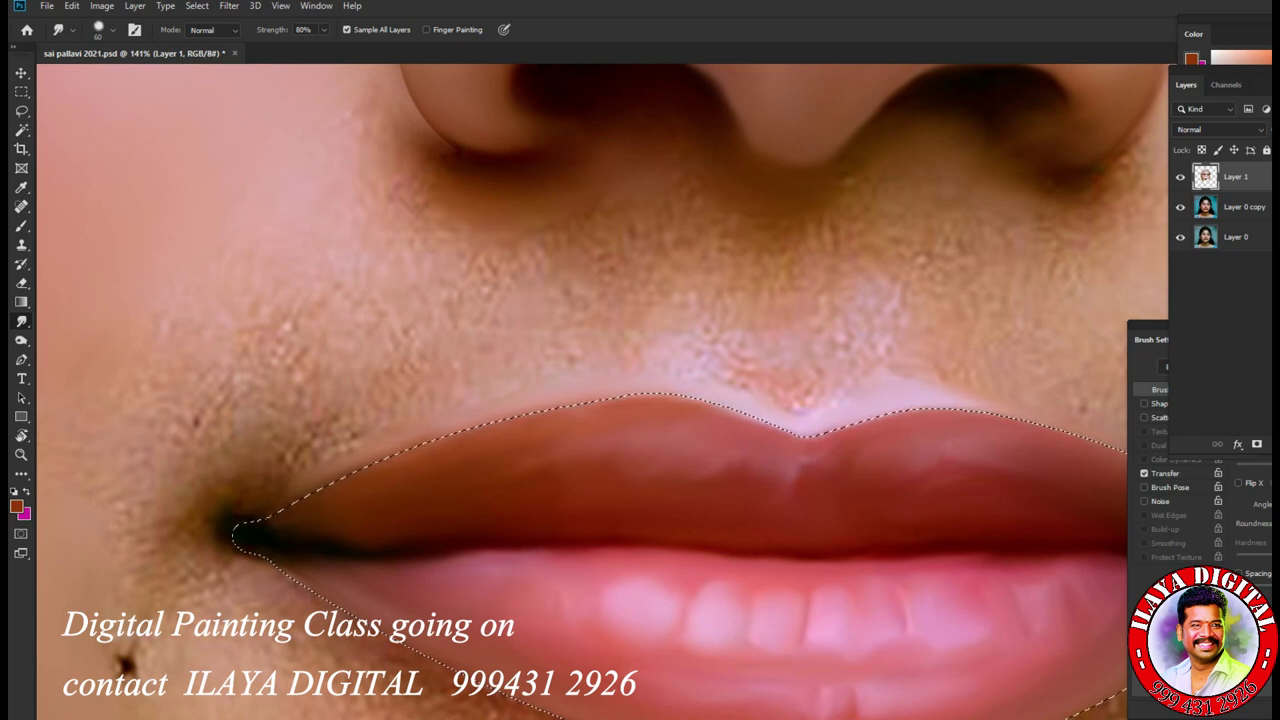
scroll(603, 390, down, 5)
scroll(603, 390, right, 2)
drag(652, 500, 505, 572)
mouse_move(870, 515)
mouse_down()
mouse_move(805, 525)
mouse_move(640, 505)
mouse_move(470, 555)
mouse_move(427, 501)
mouse_up()
key(bracketright)
key(bracketright)
key(bracketright)
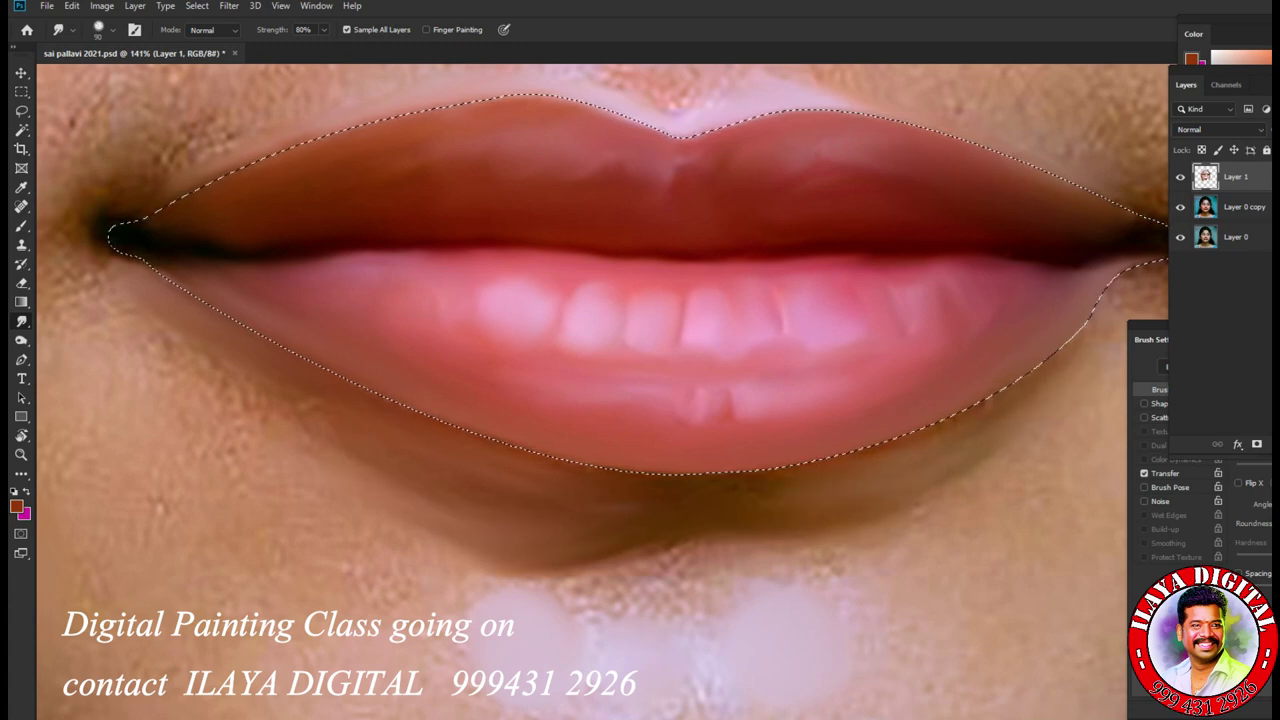
Step: Blend the shadow under the lower lip into the skin below the left-hand mouth corner with 90 to 150 px brushes
drag(885, 490, 450, 560)
key(bracketright)
key(bracketright)
mouse_move(120, 270)
mouse_down()
mouse_move(140, 255)
mouse_move(200, 330)
mouse_move(270, 370)
mouse_move(230, 320)
mouse_move(400, 420)
mouse_move(120, 240)
mouse_up()
drag(320, 380, 470, 500)
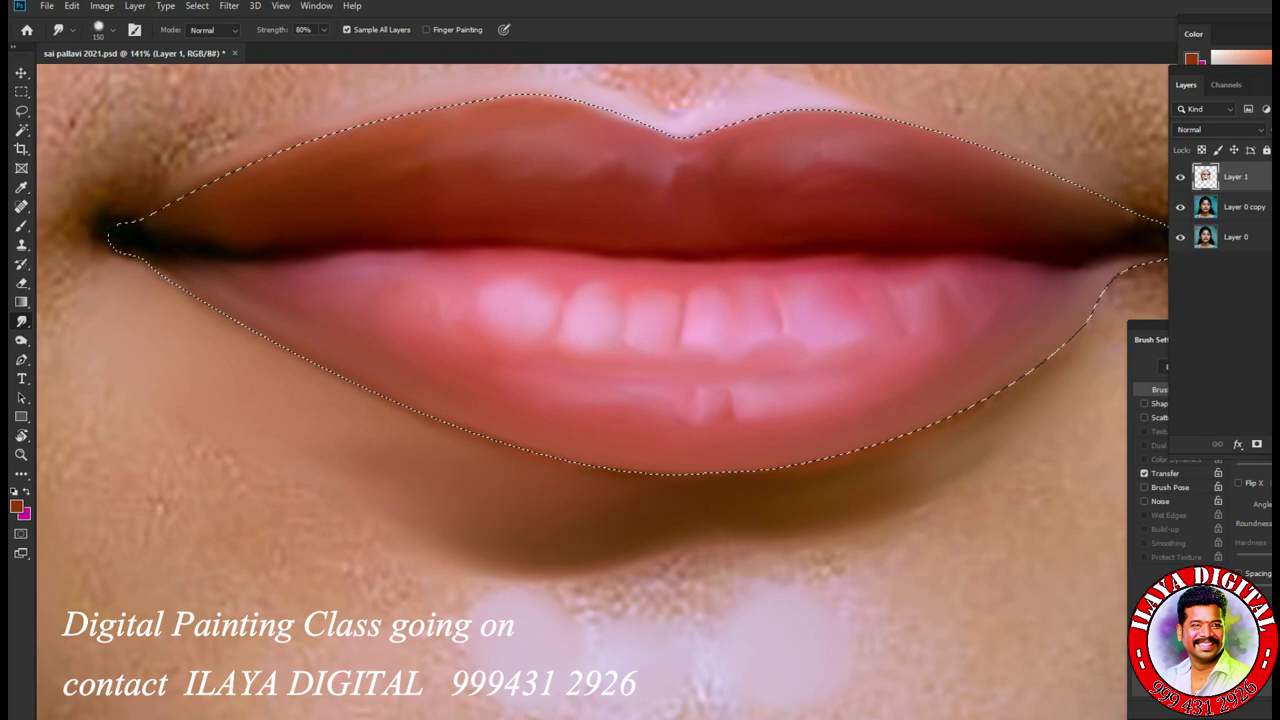
Step: Smudge the skin around both mouth corners with a brush of about 100 px at 80% strength
drag(800, 300, 550, 350)
key(bracketleft)
mouse_move(910, 330)
mouse_down()
mouse_move(890, 370)
mouse_move(885, 270)
mouse_move(860, 360)
mouse_move(765, 485)
mouse_move(790, 400)
mouse_move(660, 540)
mouse_up()
drag(775, 425, 700, 500)
drag(900, 265, 805, 225)
drag(915, 290, 730, 195)
drag(895, 260, 750, 200)
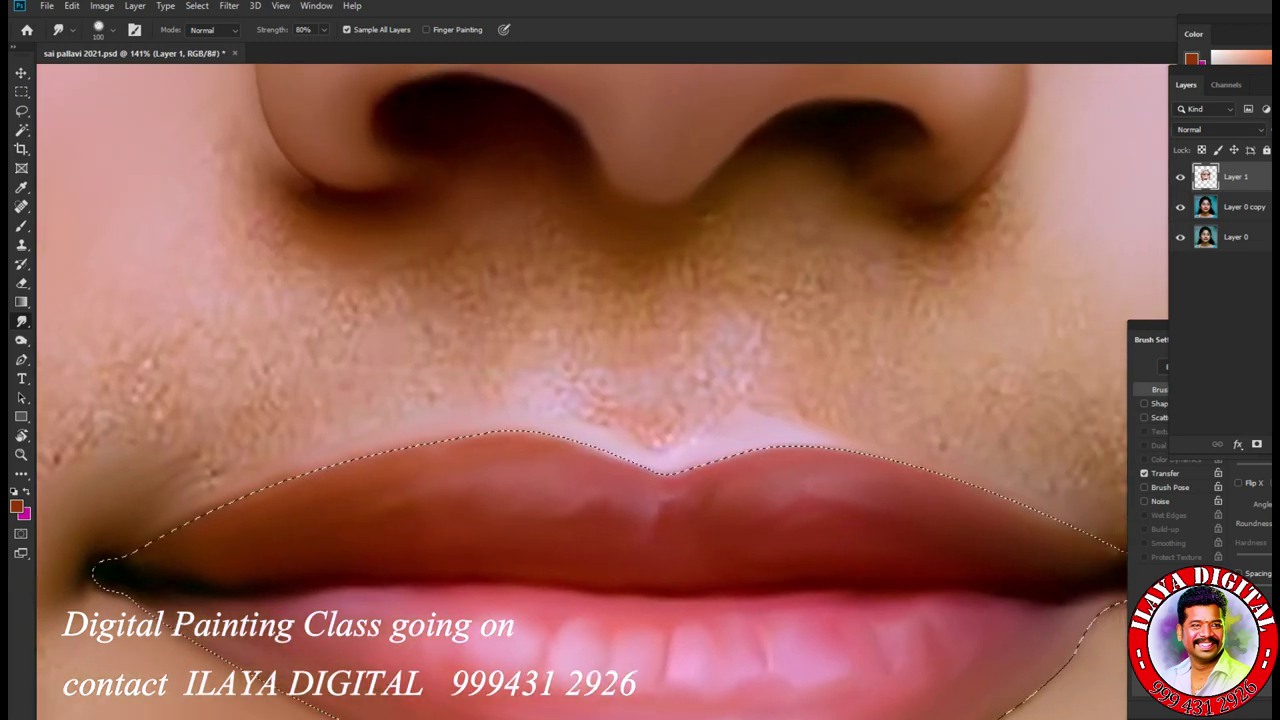
Step: Smudge the textured skin between the nose and upper lip, on the right-hand side and centre, with 300 and 175 px brushes
scroll(808, 354, down, 5)
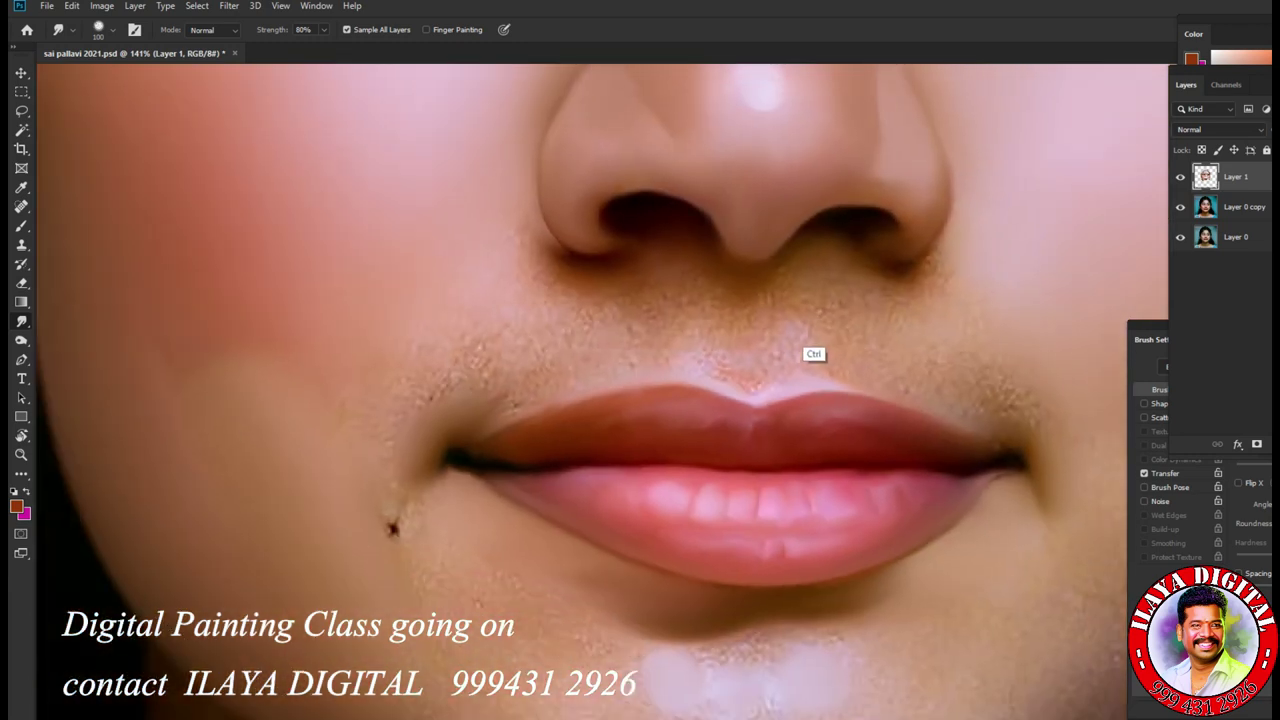
scroll(731, 377, up, 4)
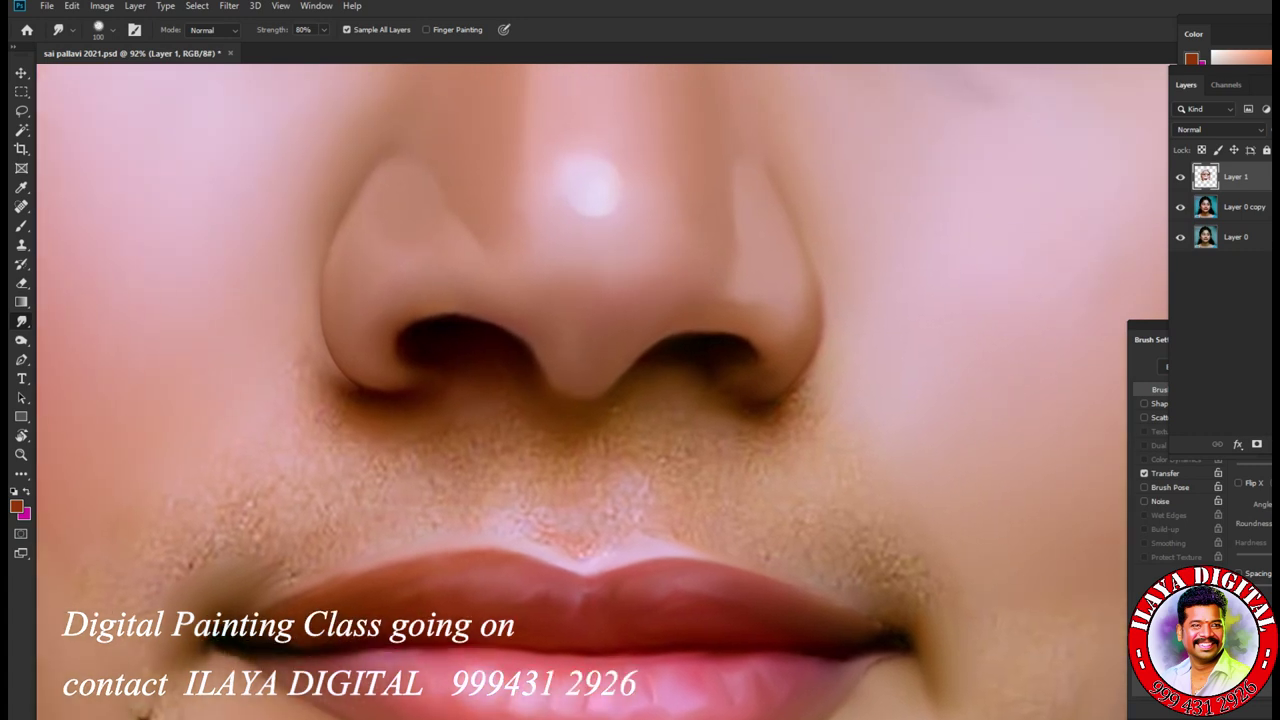
scroll(820, 523, up, 4)
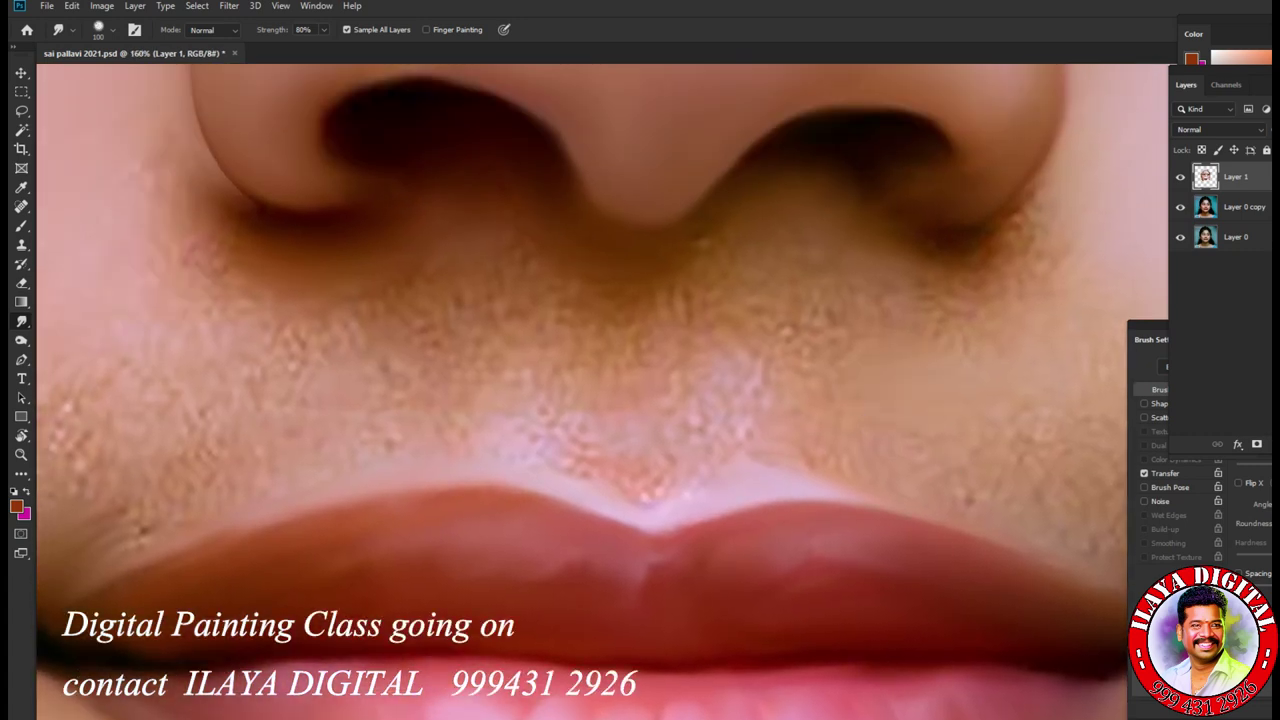
scroll(923, 437, down, 5)
drag(600, 390, 370, 445)
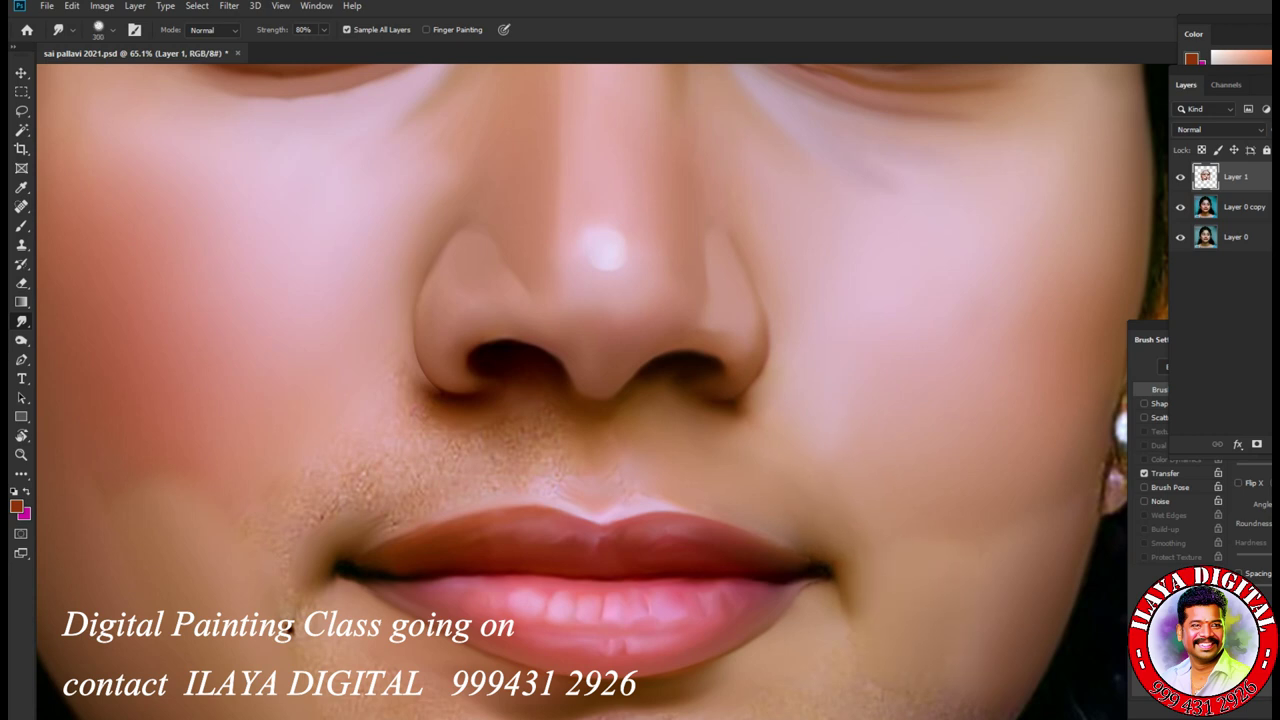
key(bracketleft)
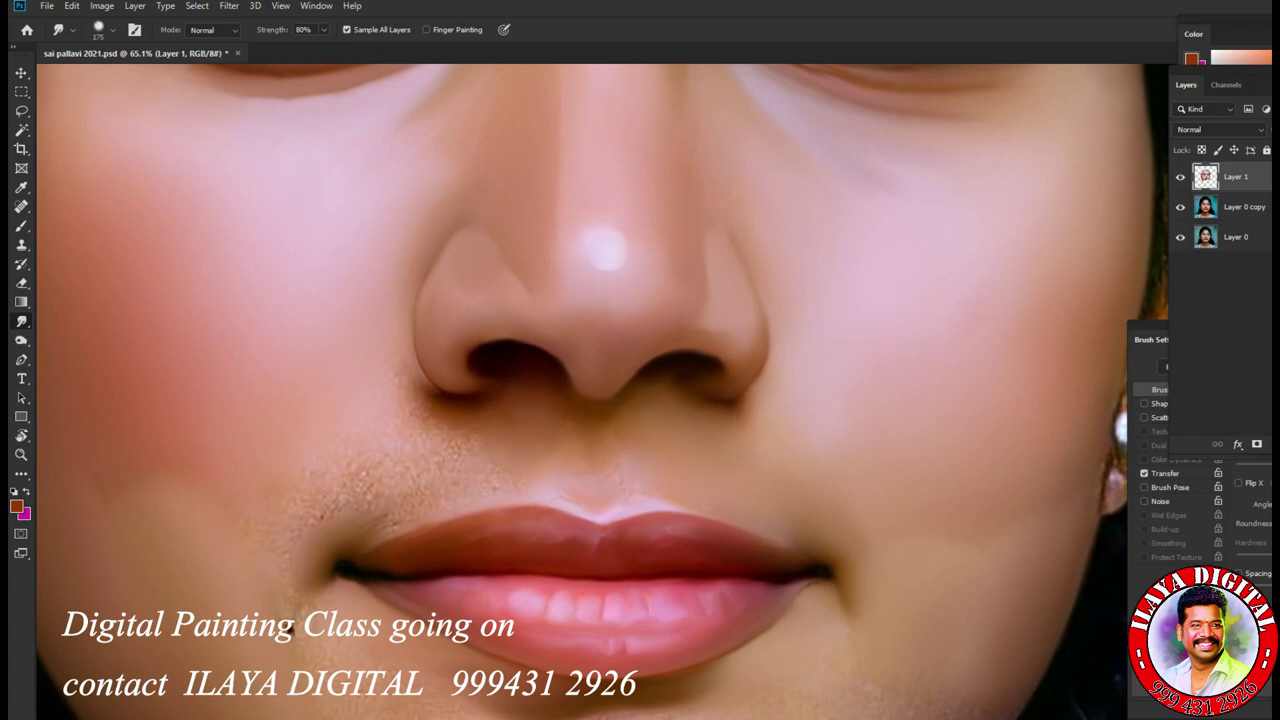
drag(503, 462, 590, 478)
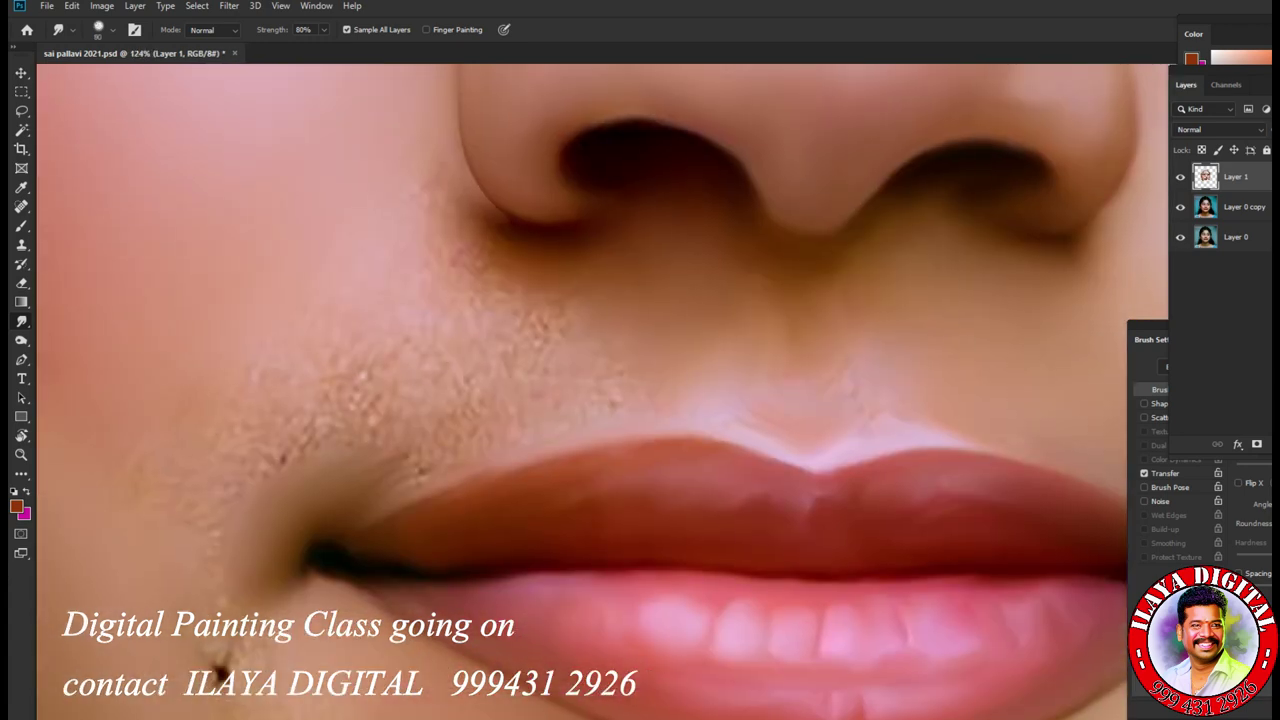
Step: Smudge the outer edge and base of the left-hand nostril wing with small brushes of 80 and 45 px
mouse_move(530, 218)
mouse_down()
mouse_move(490, 195)
mouse_move(460, 145)
mouse_up()
drag(476, 188, 456, 78)
scroll(600, 390, up, 3)
mouse_move(438, 334)
mouse_down()
mouse_move(424, 294)
mouse_move(438, 266)
mouse_up()
drag(500, 430, 584, 428)
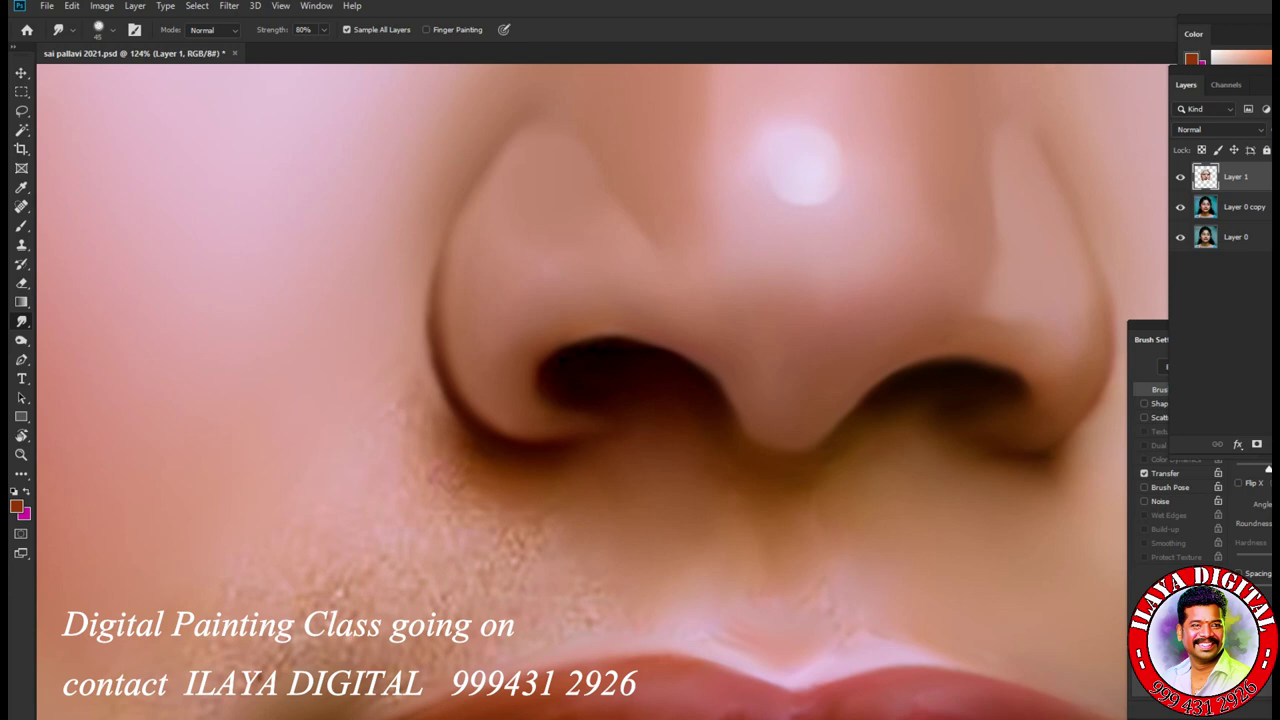
Step: Smudge the skin beside and beneath the left-hand nostril, and soften the nostril rims with 70 and 80 px brushes
drag(390, 414, 430, 416)
mouse_move(500, 532)
mouse_down()
mouse_move(531, 548)
mouse_move(614, 490)
mouse_up()
mouse_move(690, 588)
mouse_down()
mouse_move(755, 528)
mouse_move(862, 520)
mouse_up()
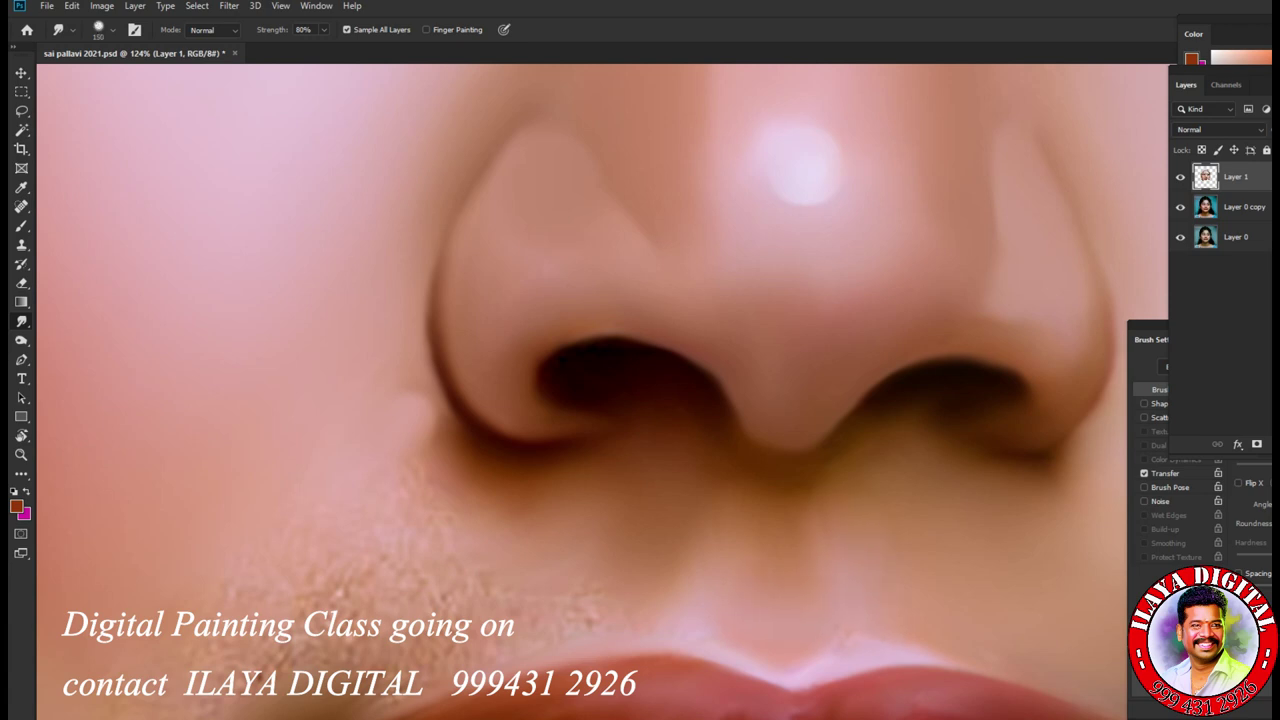
drag(588, 336, 678, 348)
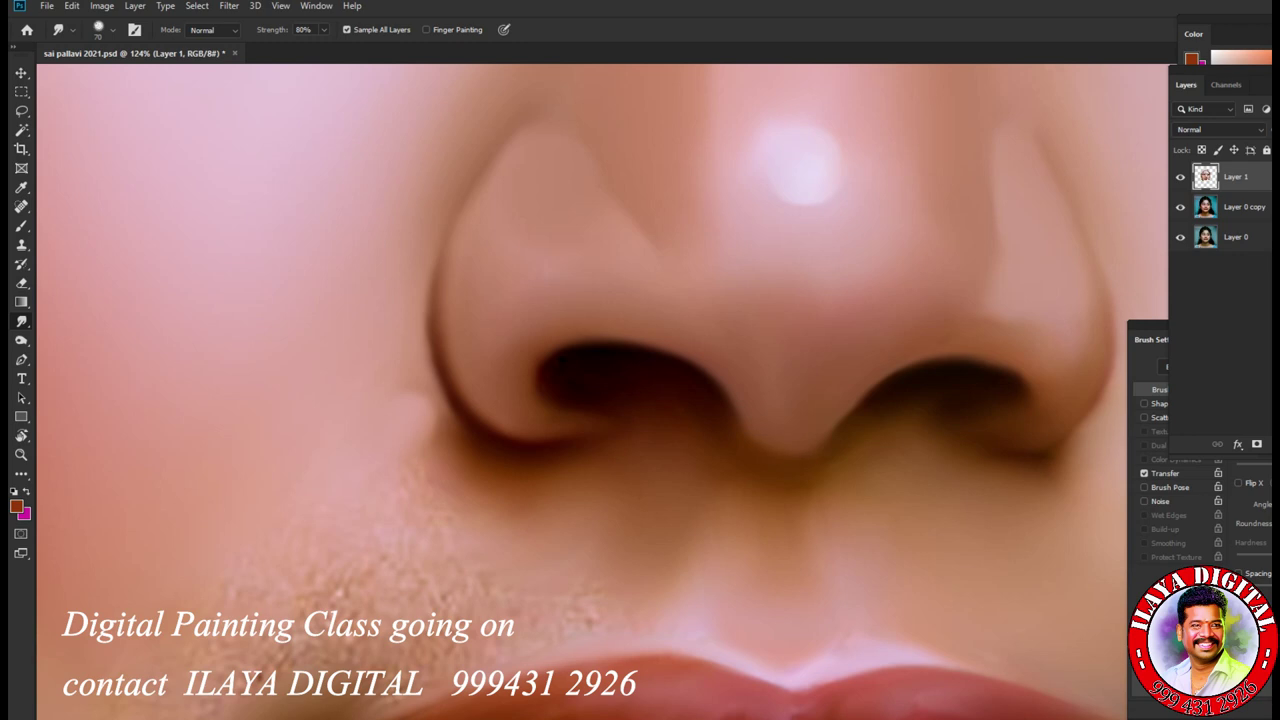
drag(516, 434, 566, 440)
drag(914, 440, 932, 424)
drag(700, 498, 704, 546)
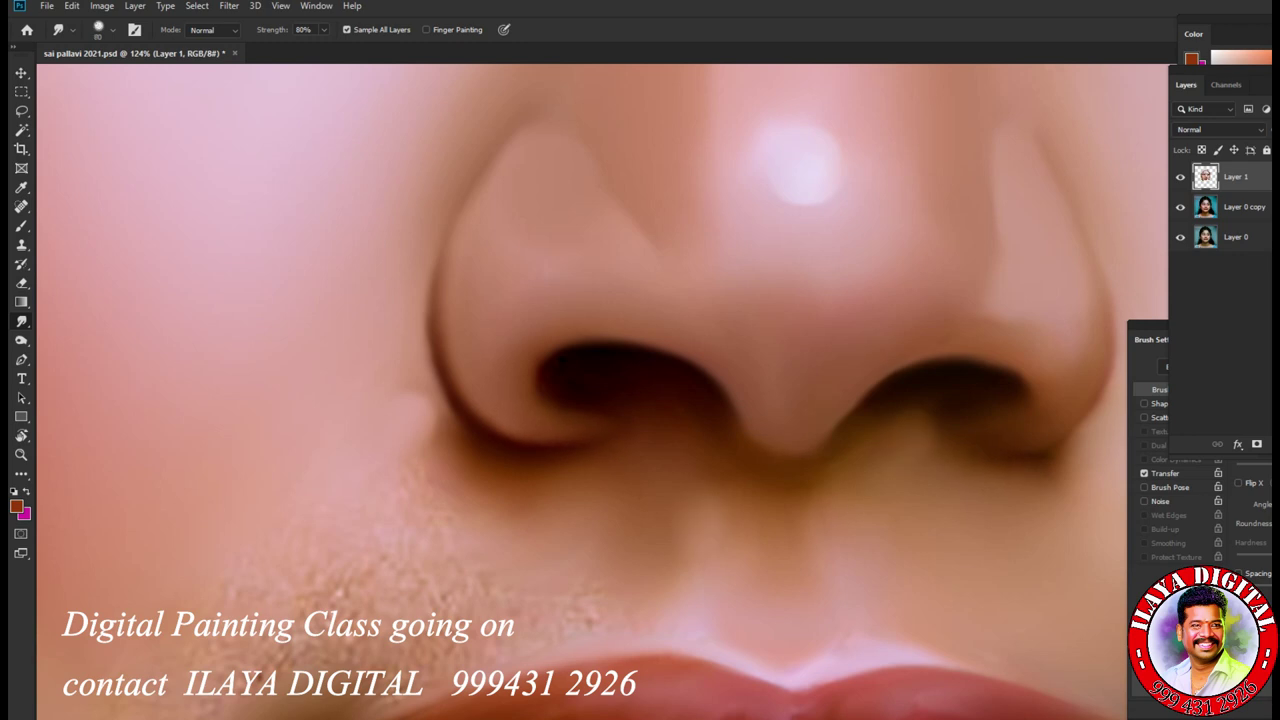
Step: Smudge the rough skin above the left-hand mouth corner and around the mole with brushes from 200 down to 30 px
drag(480, 440, 695, 260)
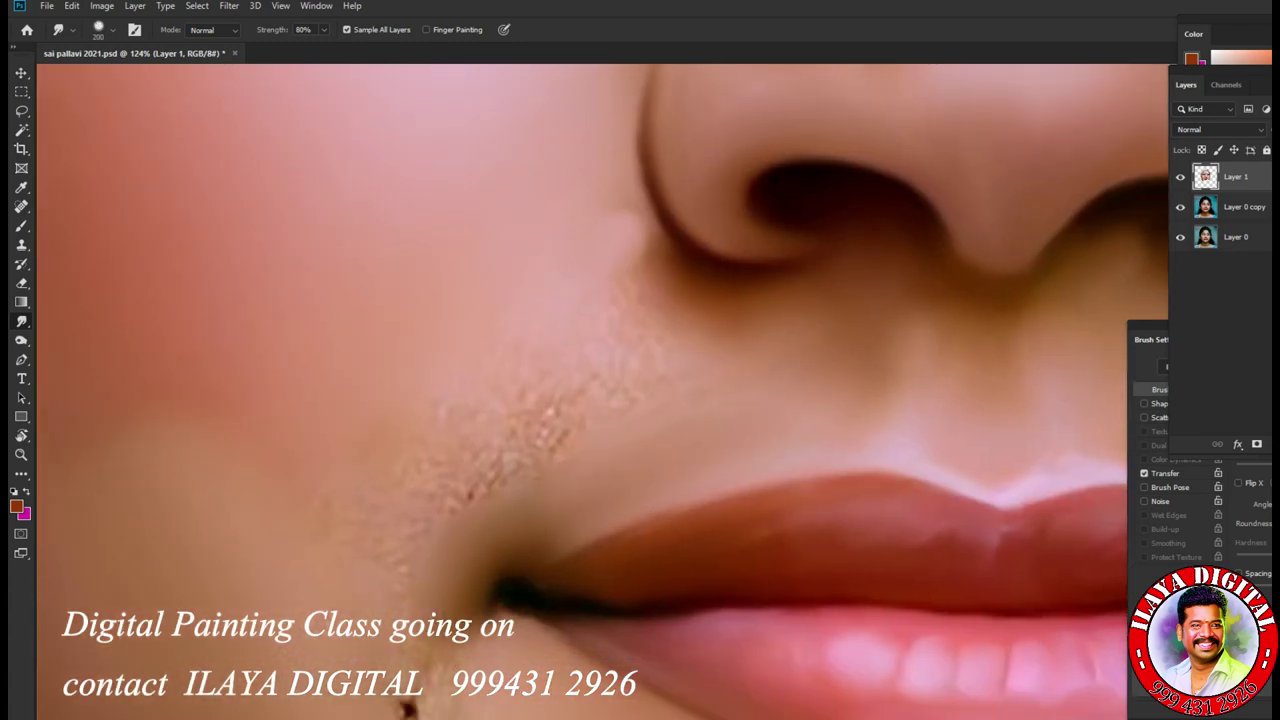
key(bracketleft)
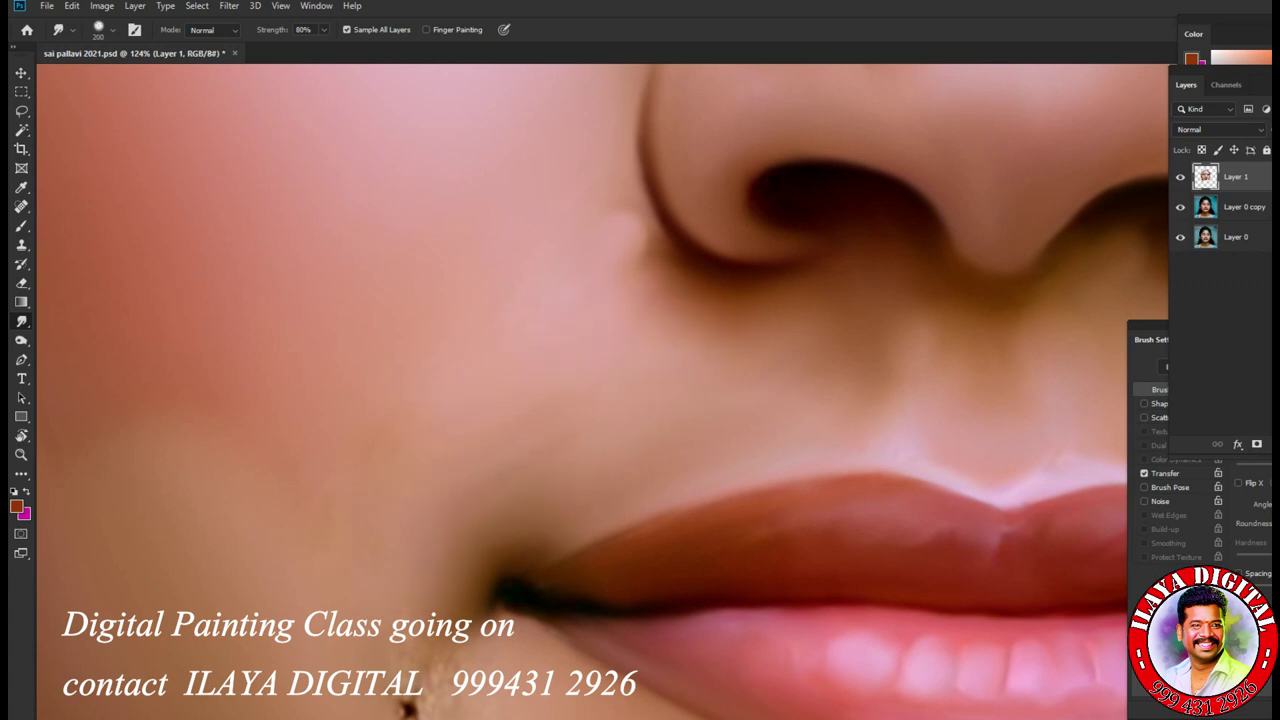
scroll(640, 300, down, 5)
scroll(614, 240, up, 3)
scroll(625, 362, up, 2)
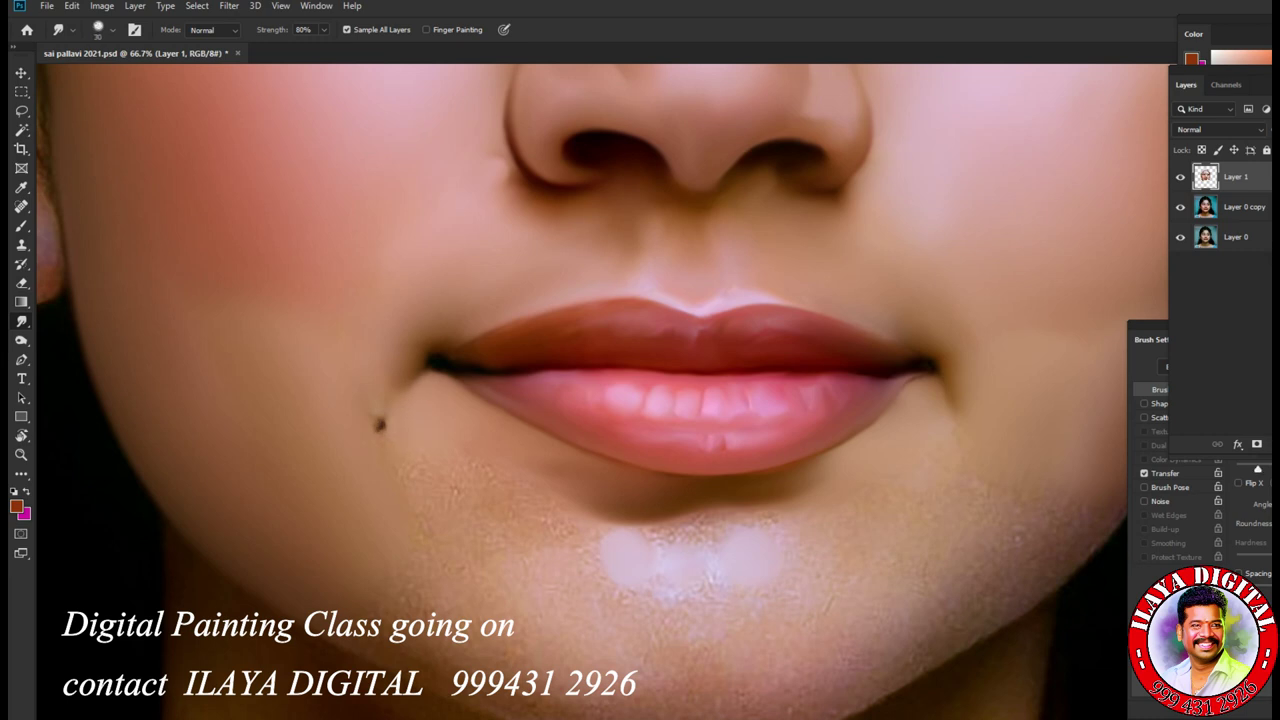
Step: Smudge the chin highlight and the grainy skin around it with a 250 px brush at 80% strength
key(bracketright)
key(bracketright)
key(bracketright)
mouse_move(742, 532)
mouse_down()
mouse_move(690, 522)
mouse_move(656, 538)
mouse_up()
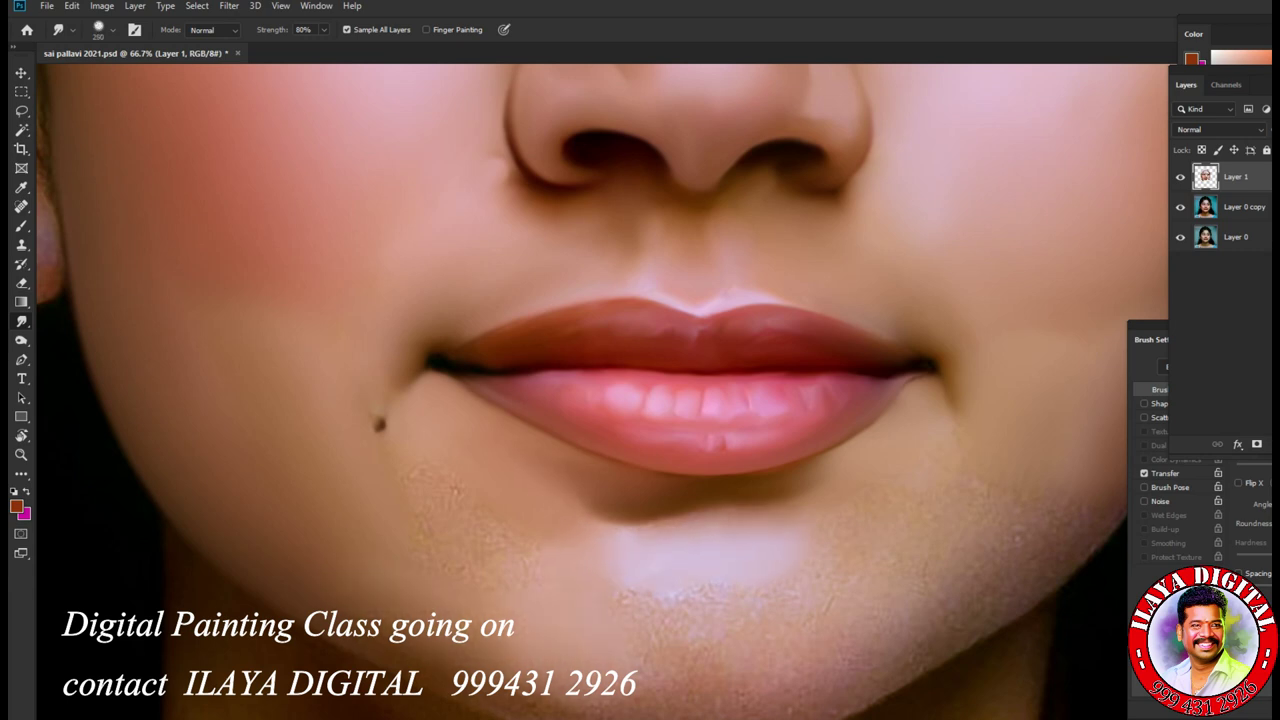
drag(560, 545, 490, 600)
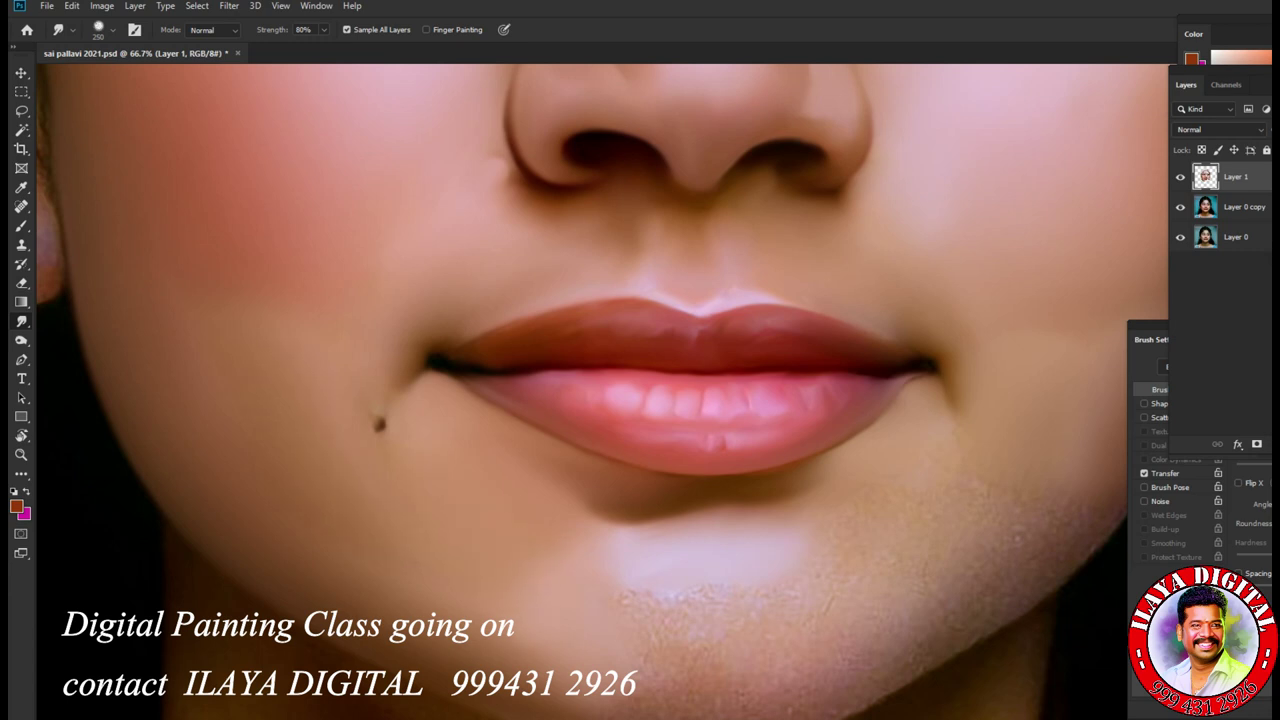
drag(944, 412, 952, 422)
drag(640, 400, 455, 300)
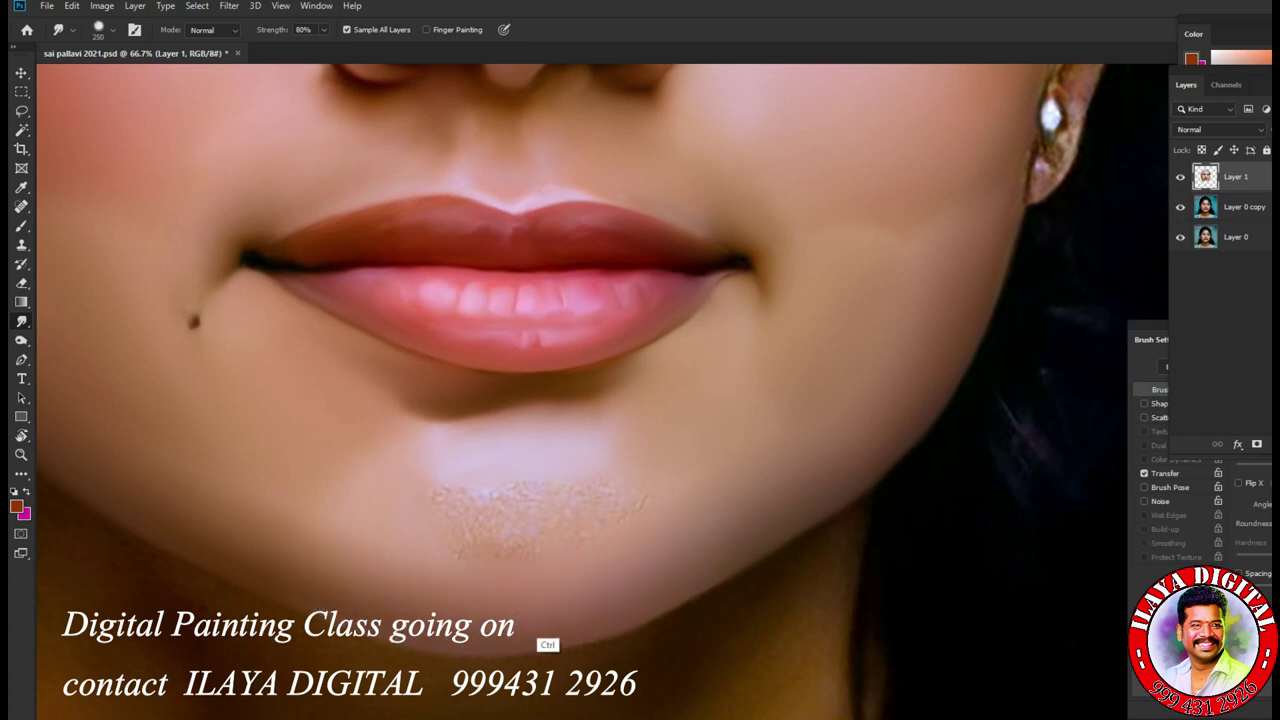
drag(455, 589, 461, 567)
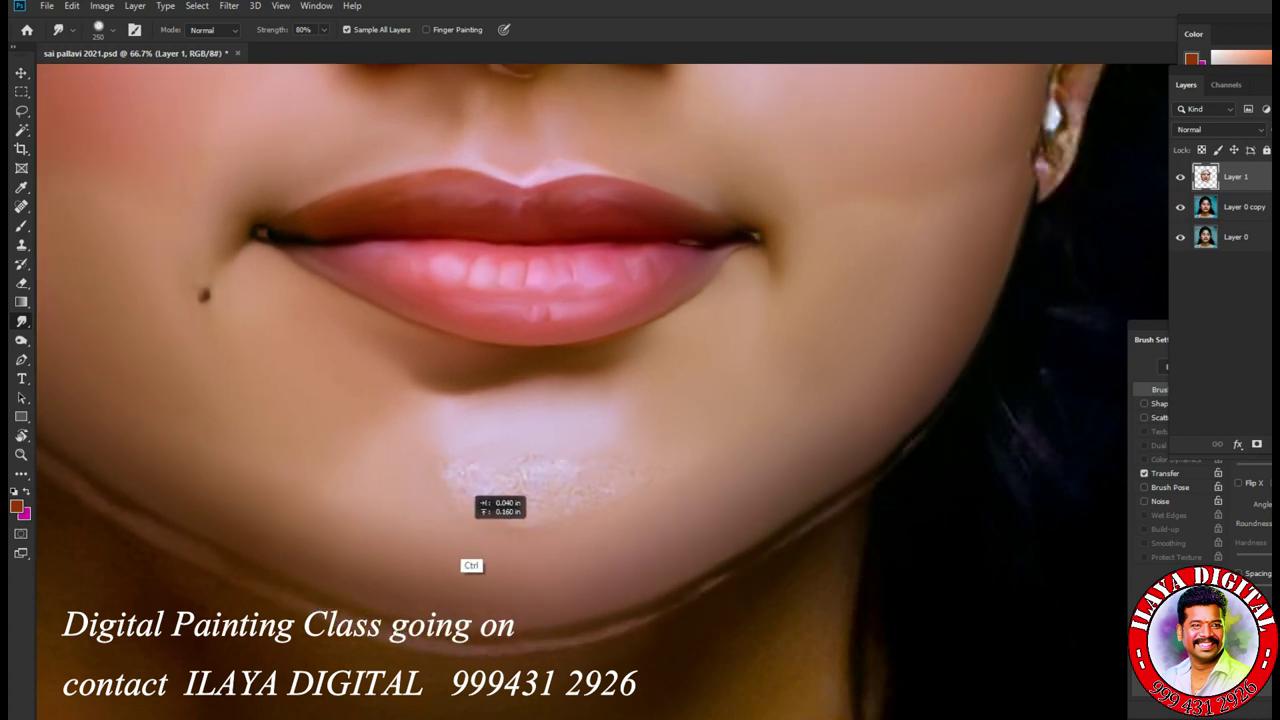
key(ctrl+z)
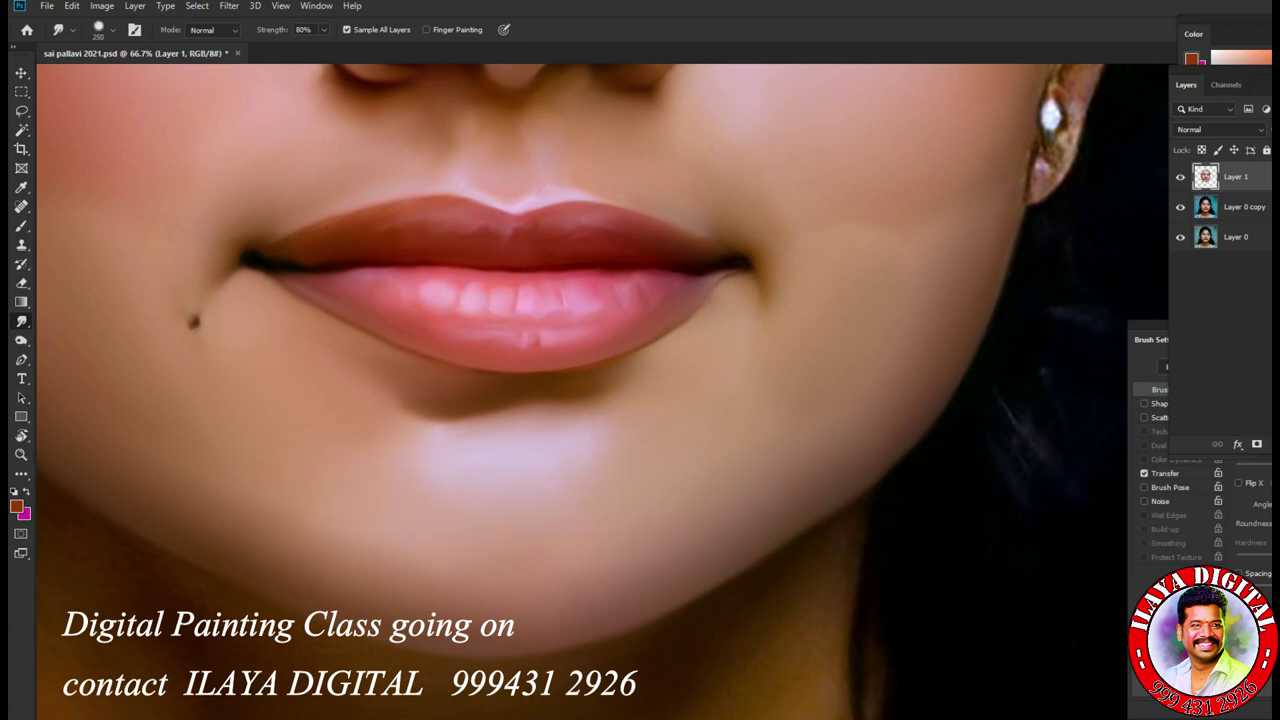
Step: Switch the Smudge tool to a harder round brush preset without Transfer and smudge soft highlight spots onto both cheeks
scroll(600, 390, up, 5)
scroll(600, 390, up, 2)
scroll(600, 390, right, 2)
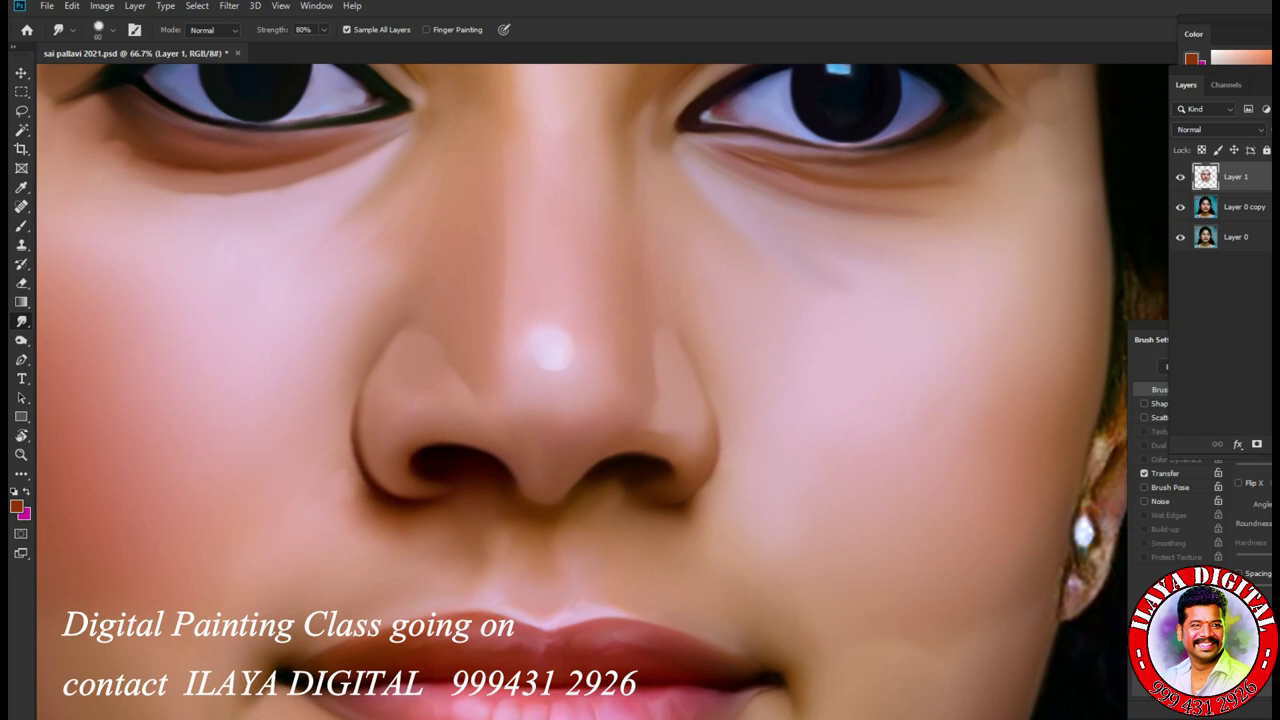
key(bracketright)
key(bracketright)
key(bracketright)
key(bracketright)
right_click(843, 636)
double_click(1040, 524)
key(bracketleft)
key(bracketleft)
key(bracketleft)
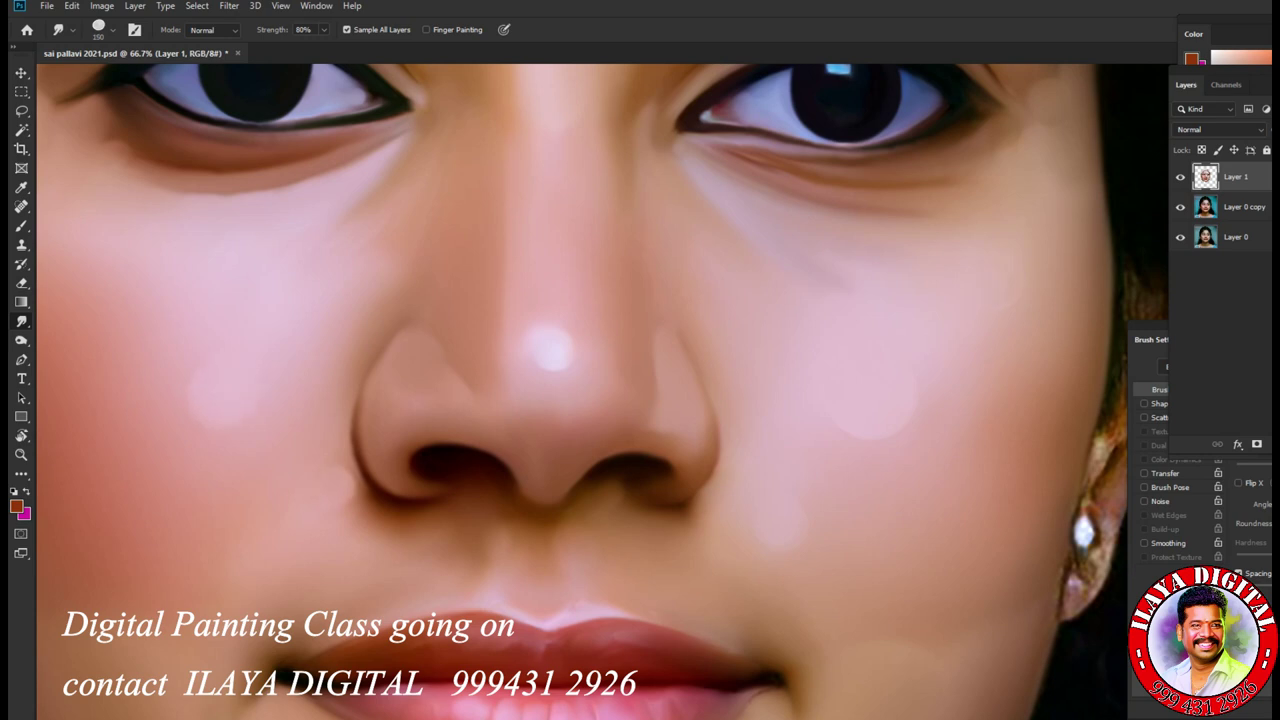
scroll(606, 391, up, 5)
scroll(606, 391, left, 5)
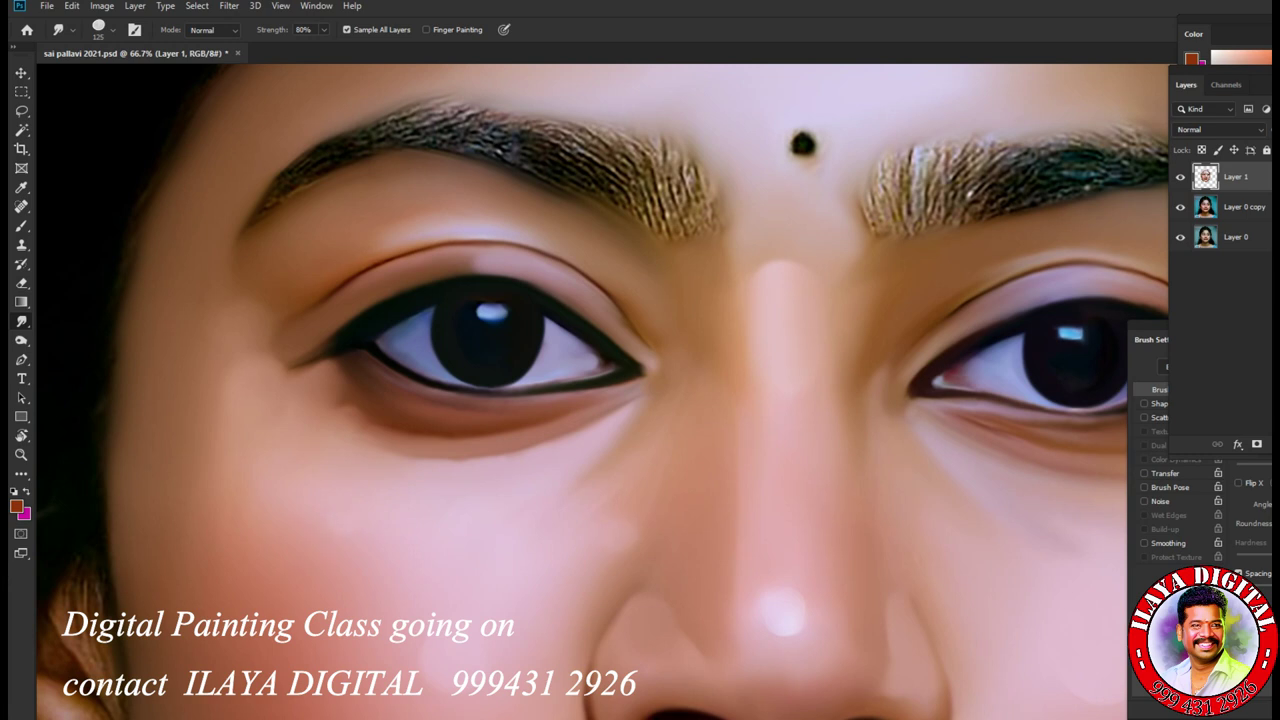
scroll(606, 391, down, 5)
scroll(606, 391, right, 5)
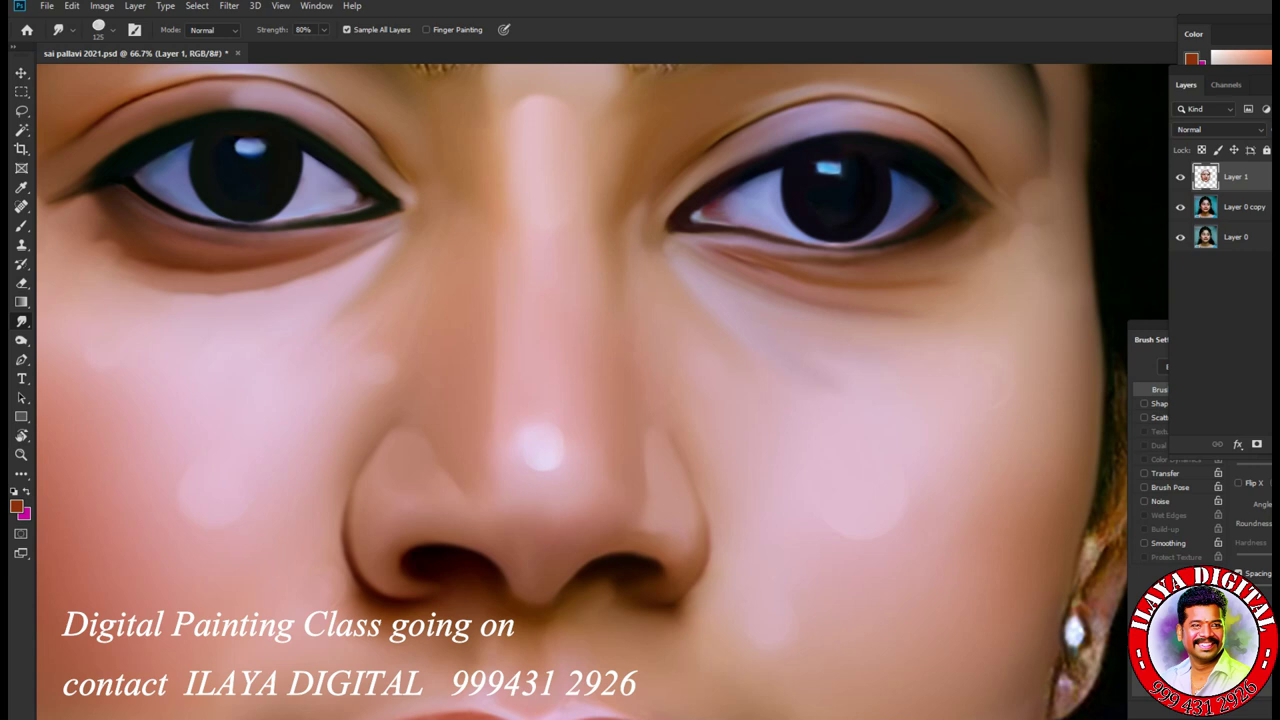
scroll(894, 506, down, 4)
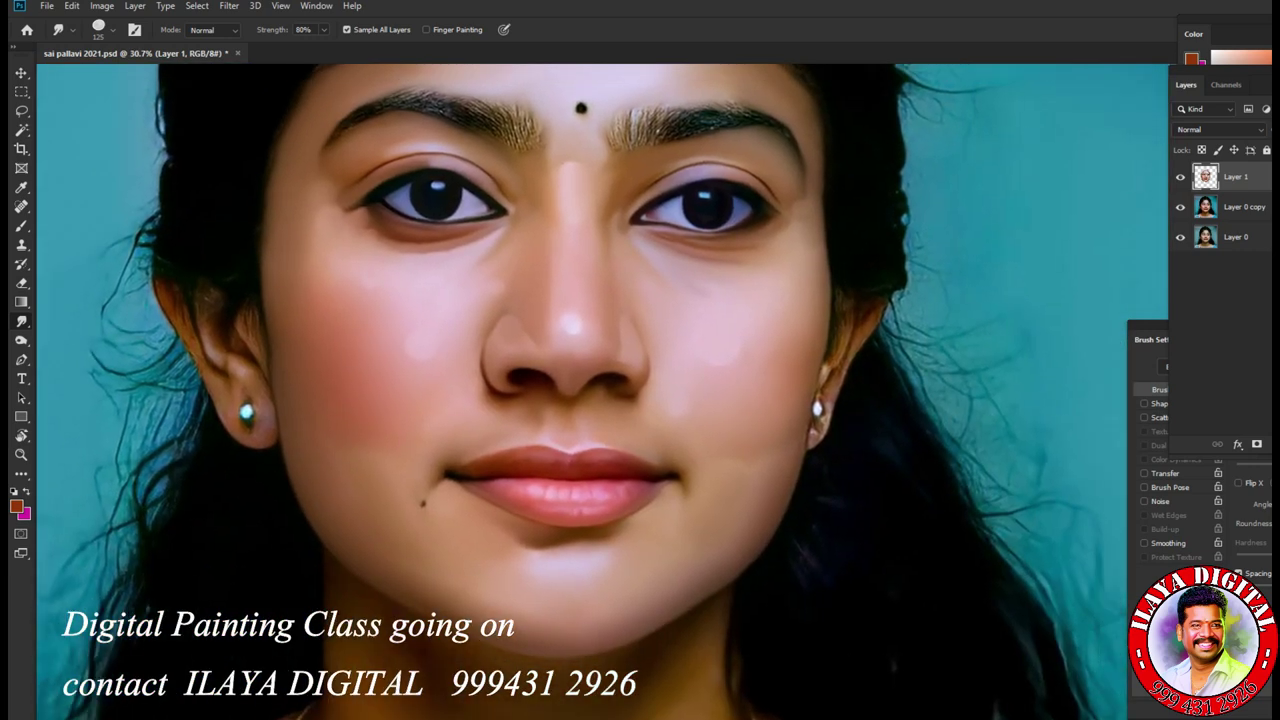
drag(760, 560, 790, 580)
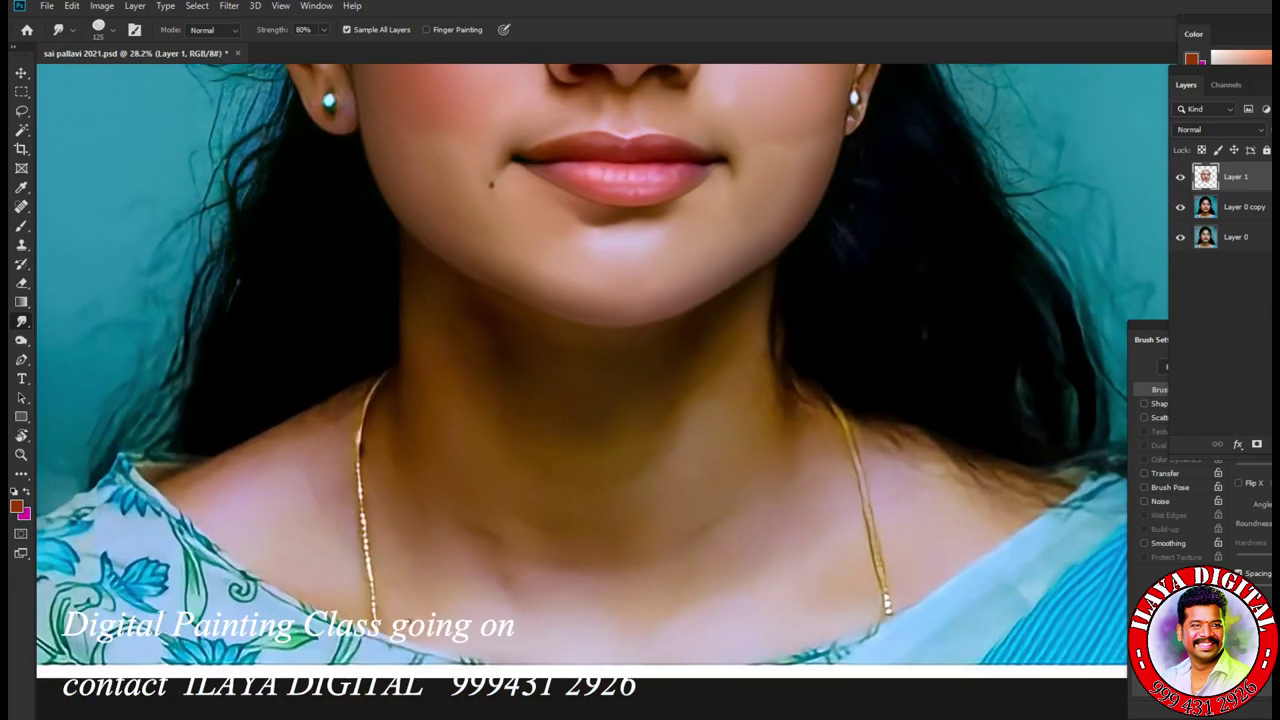